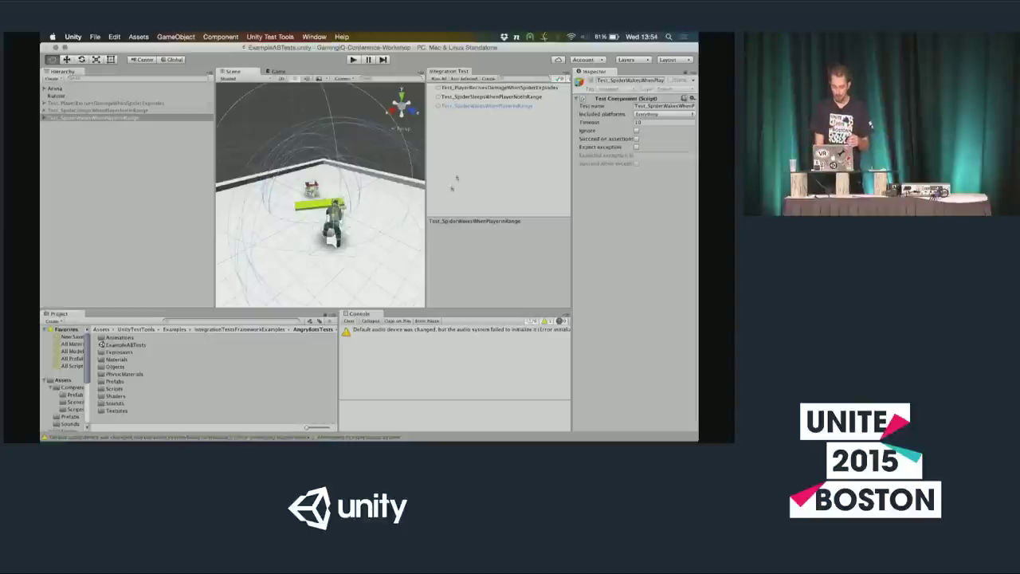
Run the selected integration test Test_SpiderWakesWhenPlayerInRange
left_click(472, 79)
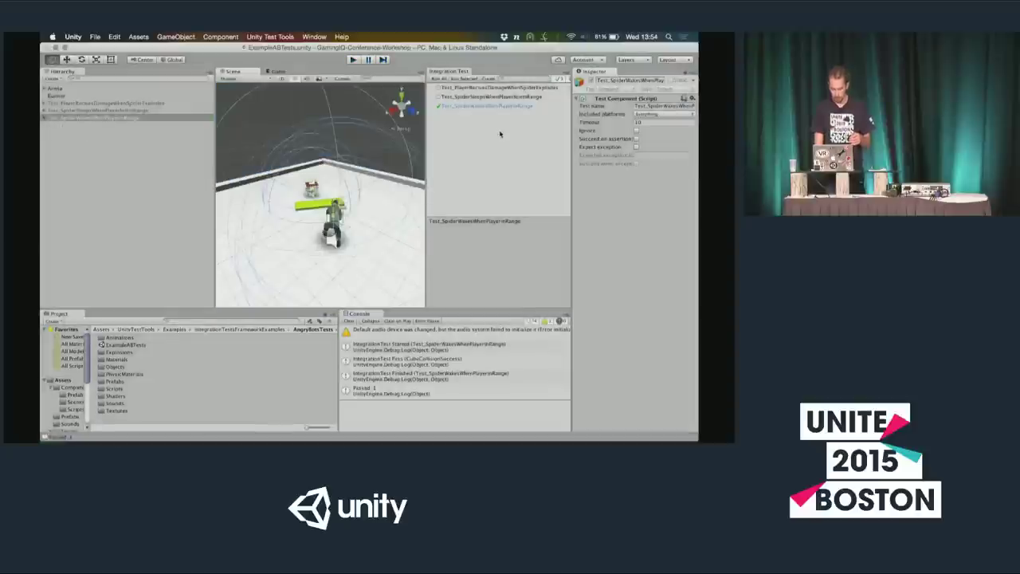
key("XF86AudioMute")
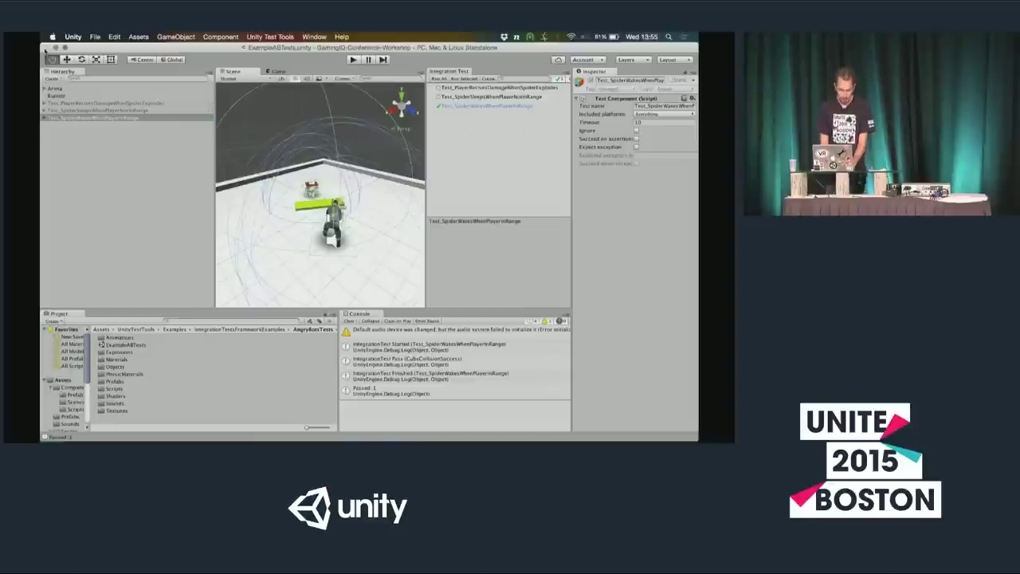
Create a new scene and add a new integration test to it
left_click(76, 36)
mouse_move(94, 37)
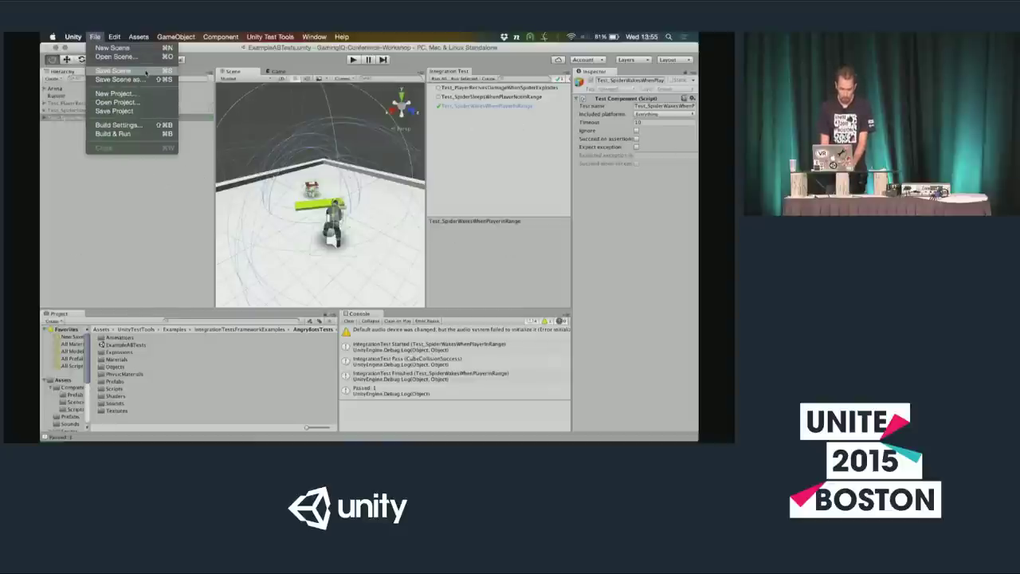
left_click(112, 48)
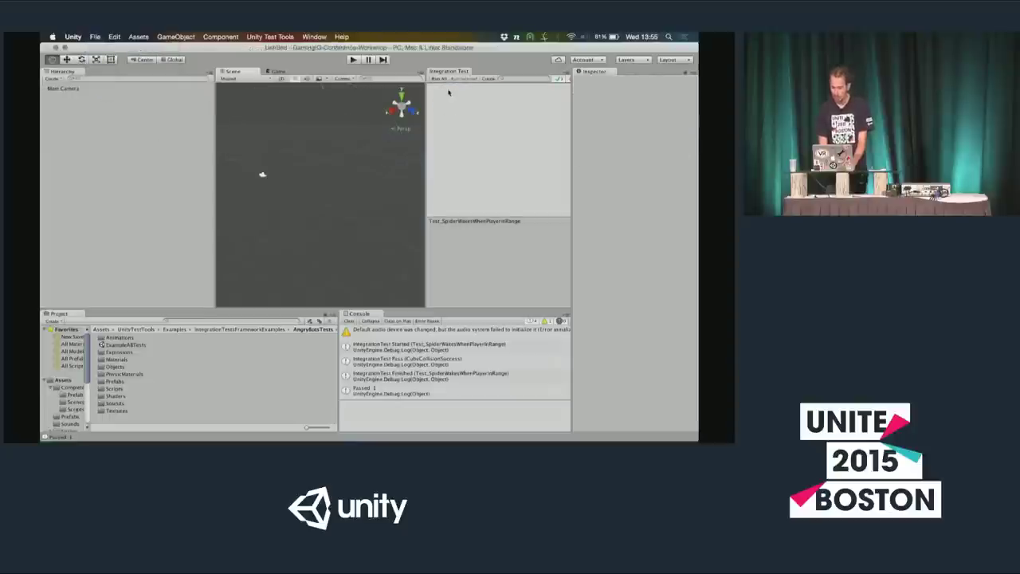
left_click_drag(427, 109, 409, 109)
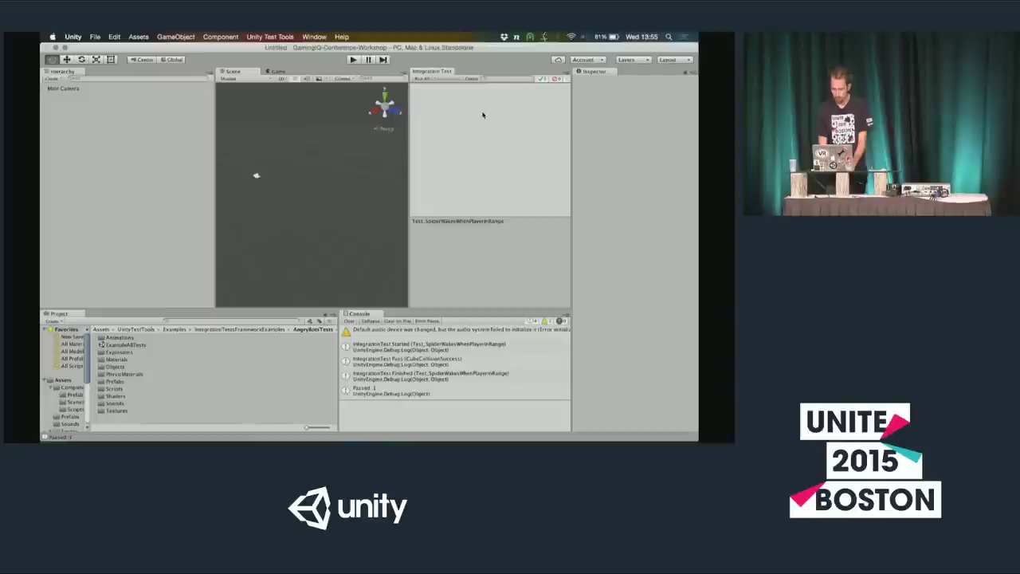
left_click(471, 78)
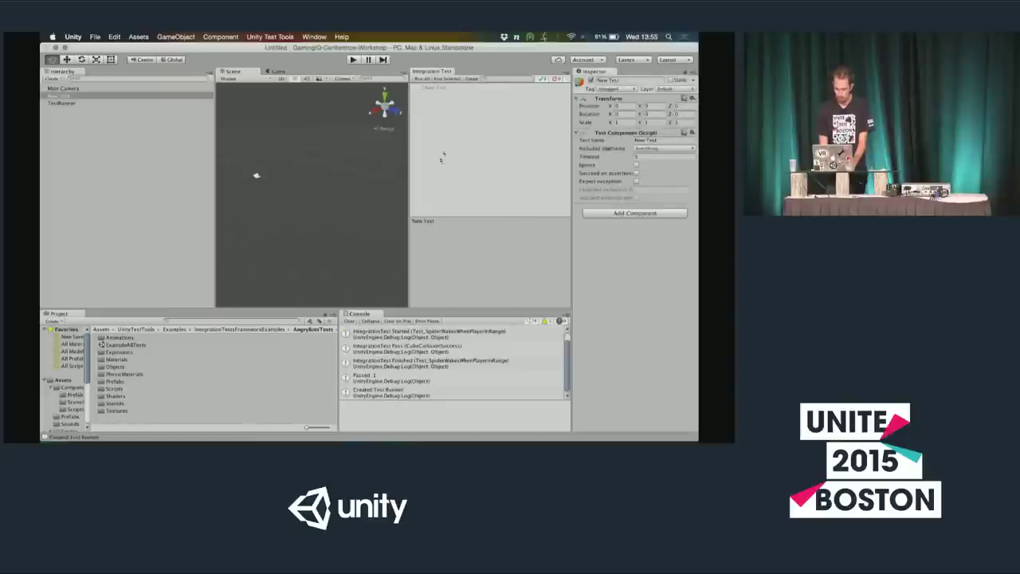
left_click(94, 89)
left_click(93, 96)
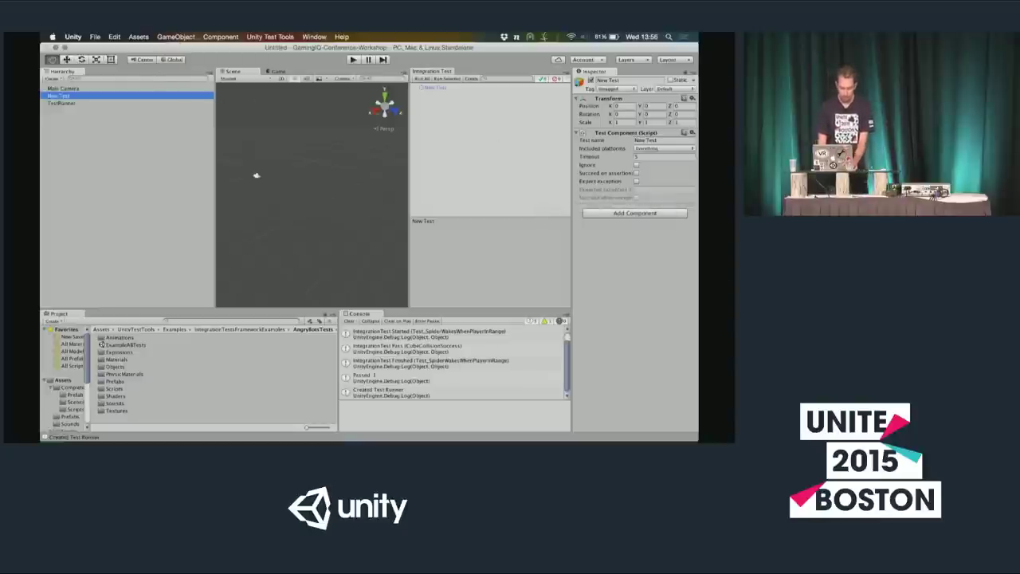
Add the complete_PlayerPlane prefab from Complete/Prefabs as a child of New Test and show the scene in 2D
left_click(74, 394)
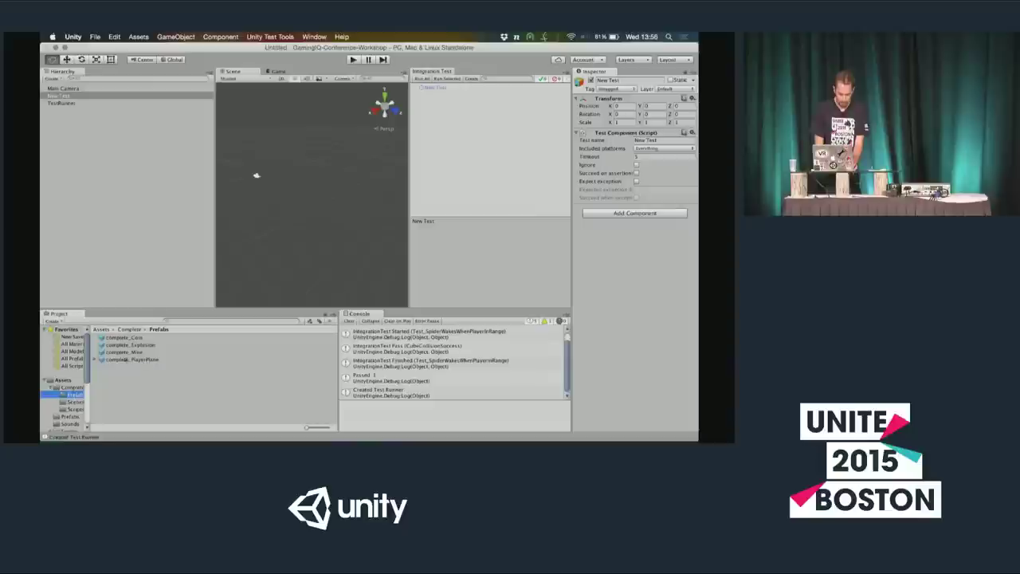
left_click_drag(145, 359, 58, 99)
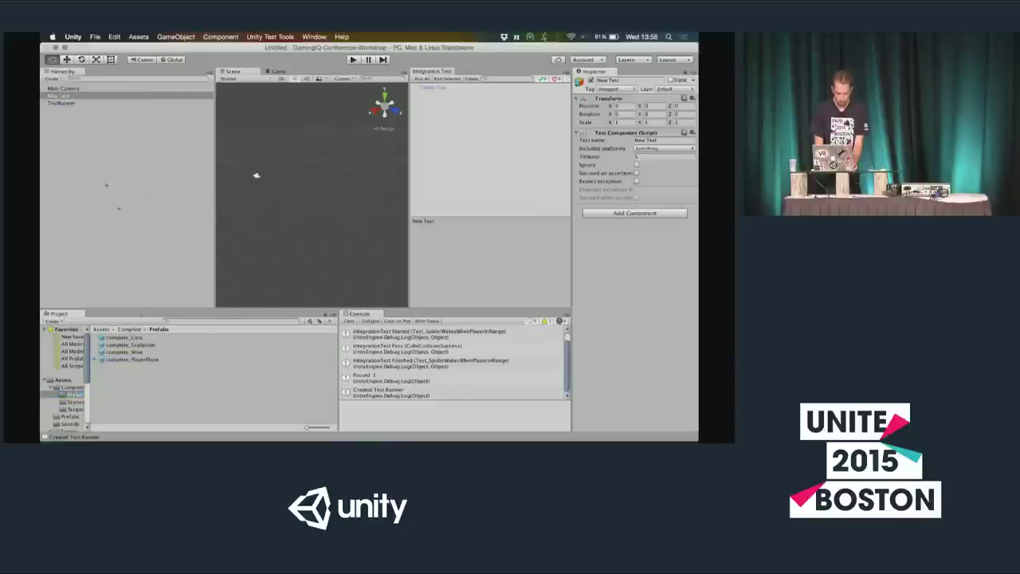
left_click_drag(136, 359, 123, 227)
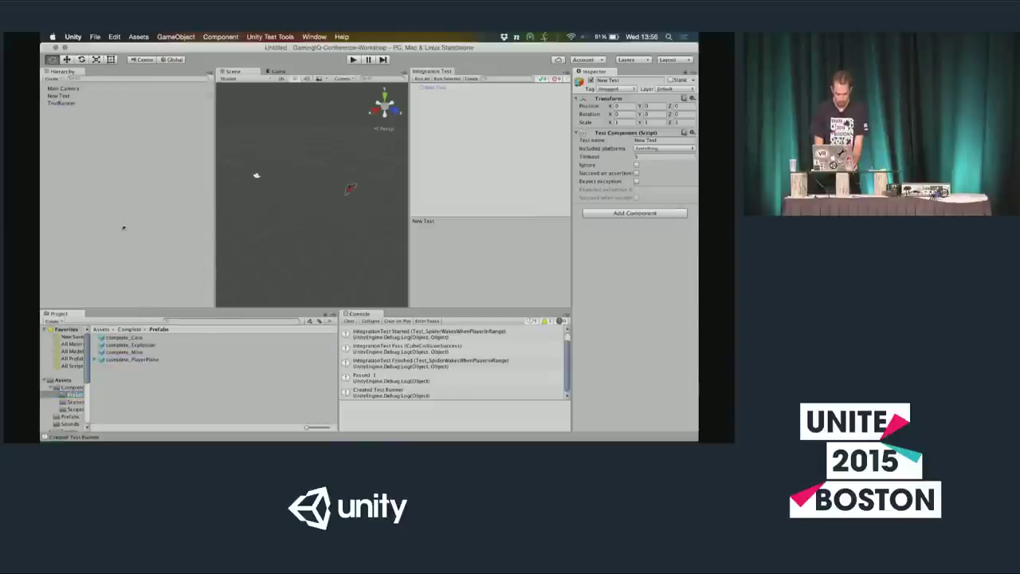
mouse_move(60, 110)
left_mouse_down()
mouse_move(78, 94)
mouse_move(57, 108)
mouse_move(55, 96)
left_mouse_up()
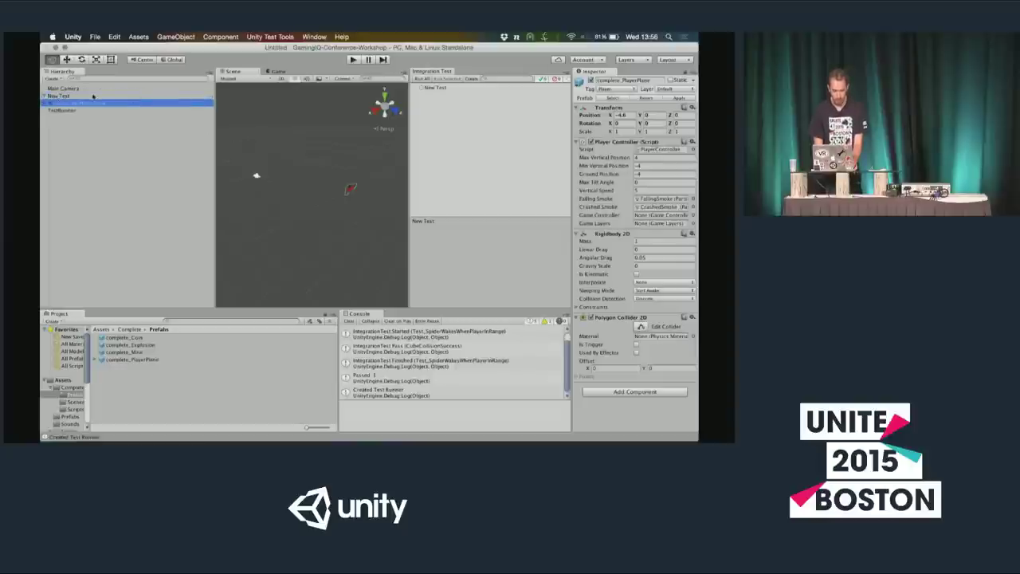
left_click(91, 96)
left_click(281, 78)
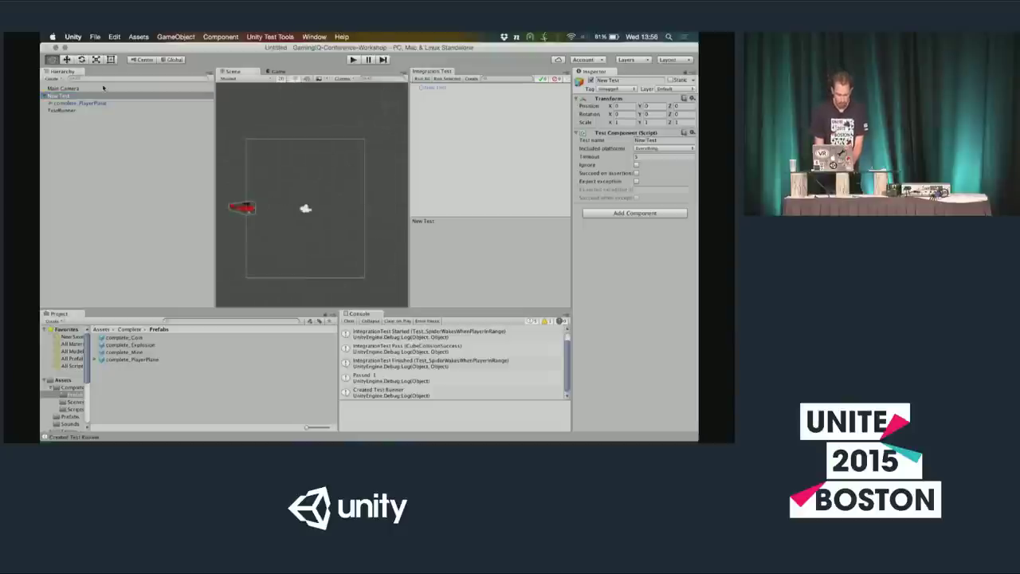
Rename the New Test object to PlaneGoesDown
left_click(624, 80)
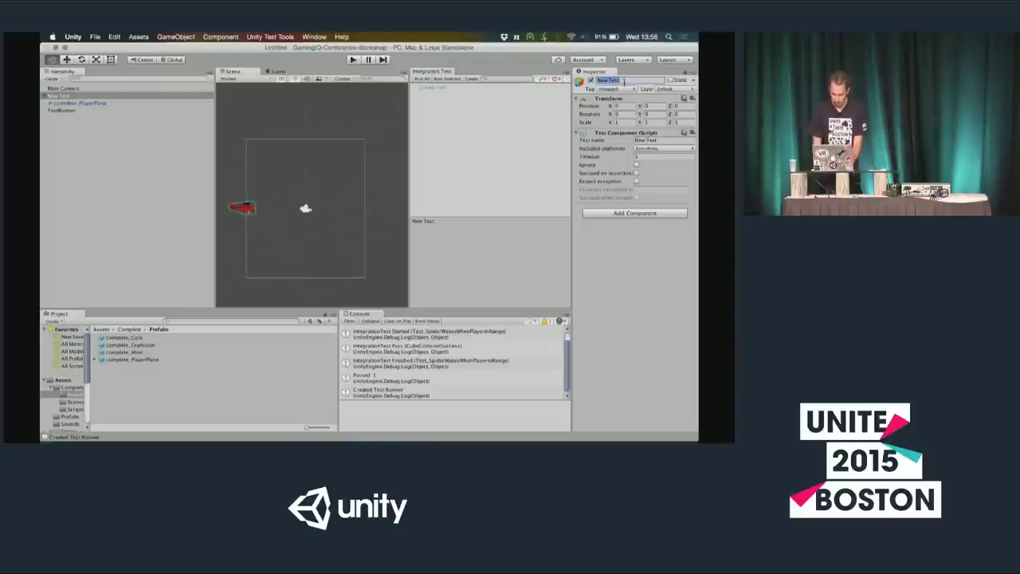
type("Plane")
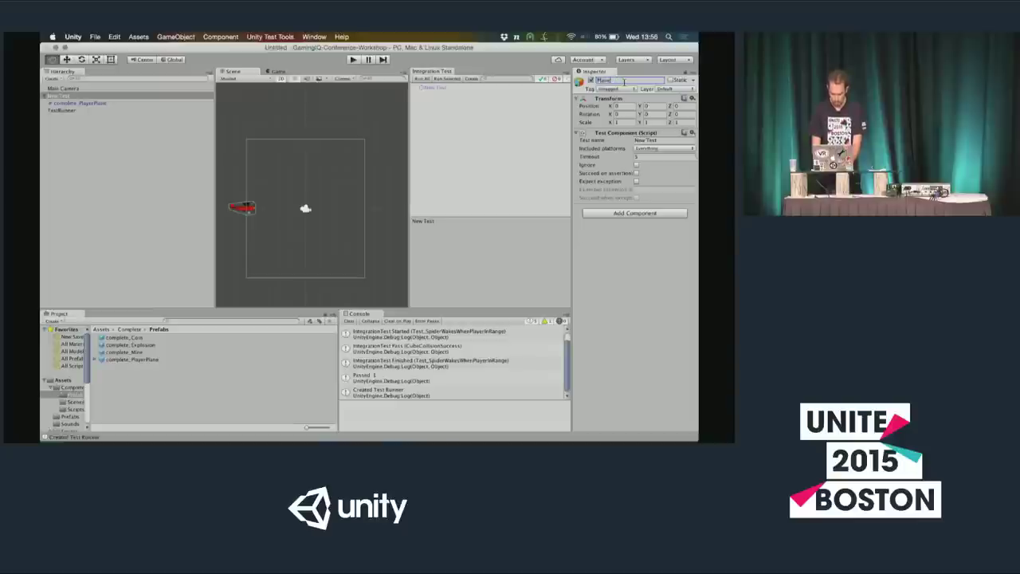
type("GoesDown")
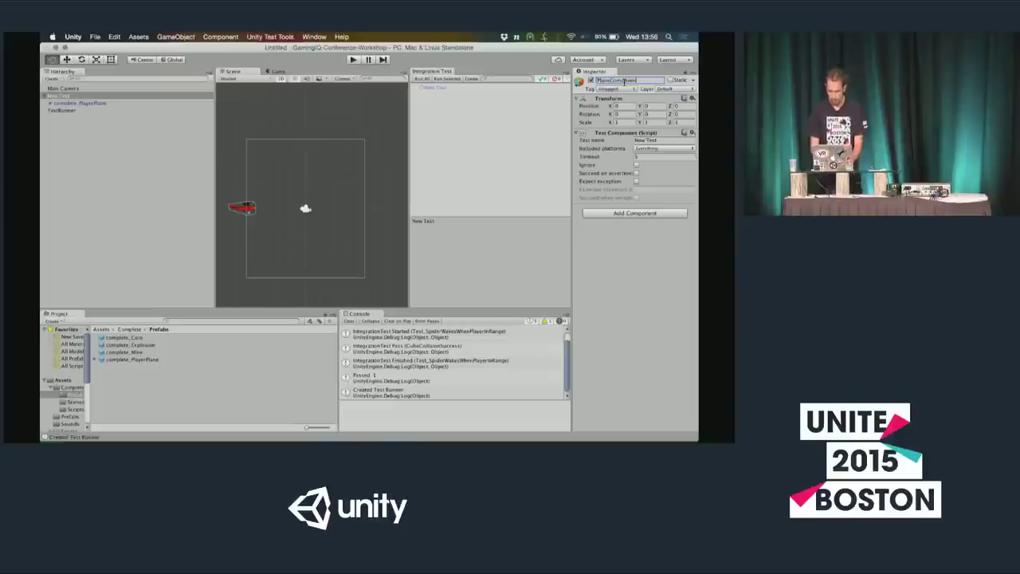
type("PlaneCras")
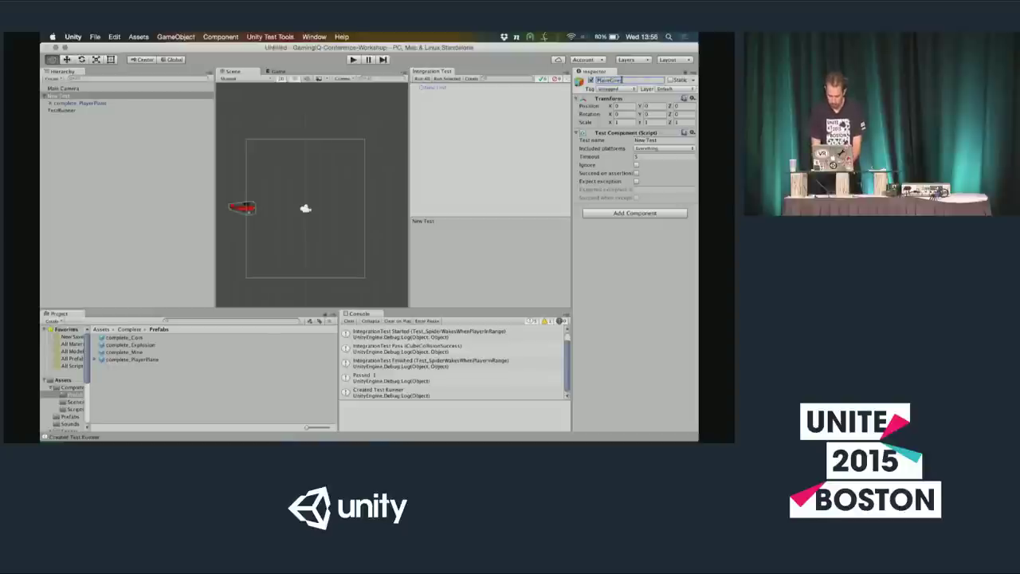
key("BackSpace")
key("BackSpace")
key("BackSpace")
key("BackSpace")
type("GoesDown")
key("Return")
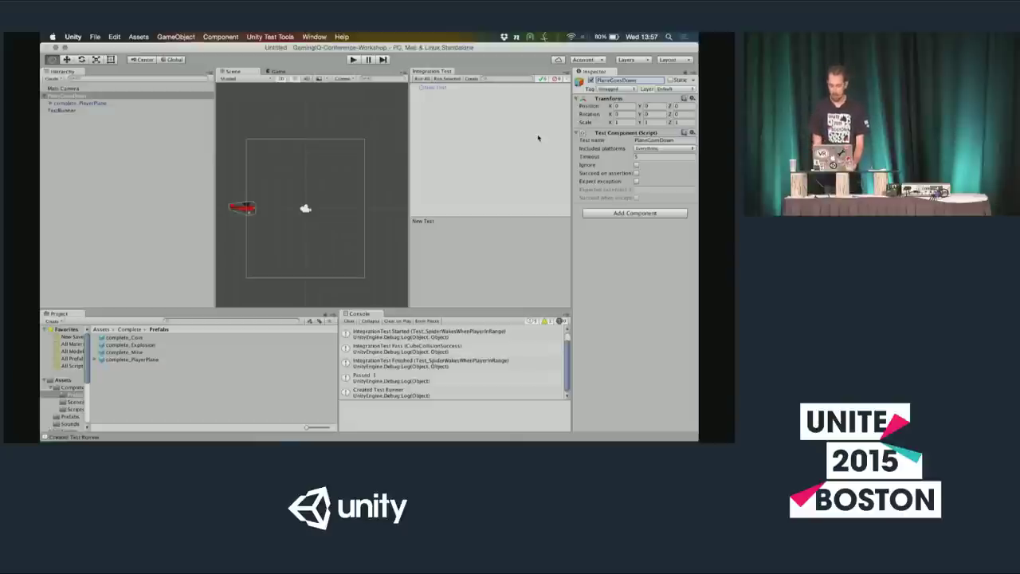
Enlarge the scene view and run the selected PlaneGoesDown integration test
left_click_drag(409, 156, 499, 155)
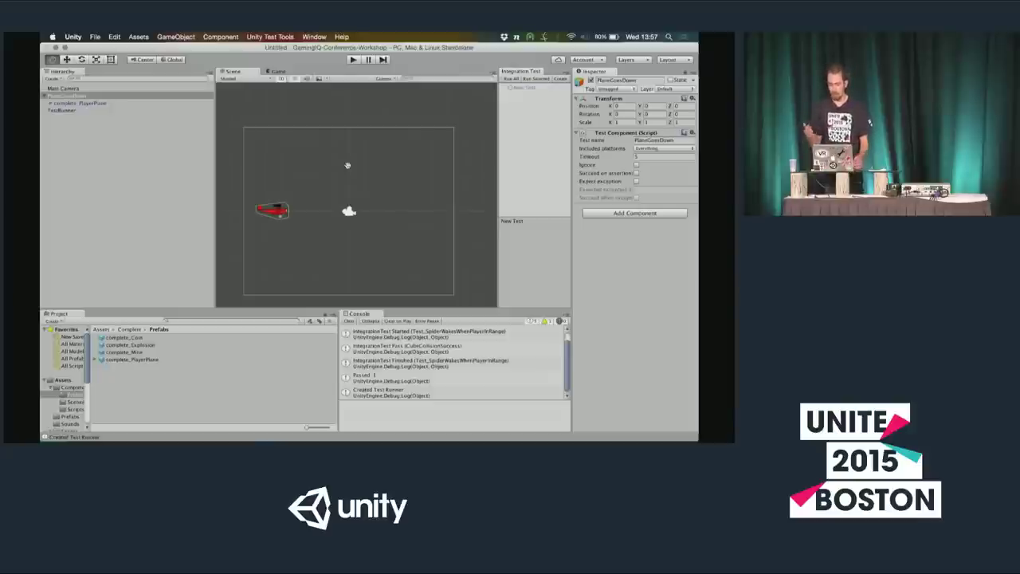
left_click_drag(498, 141, 461, 145)
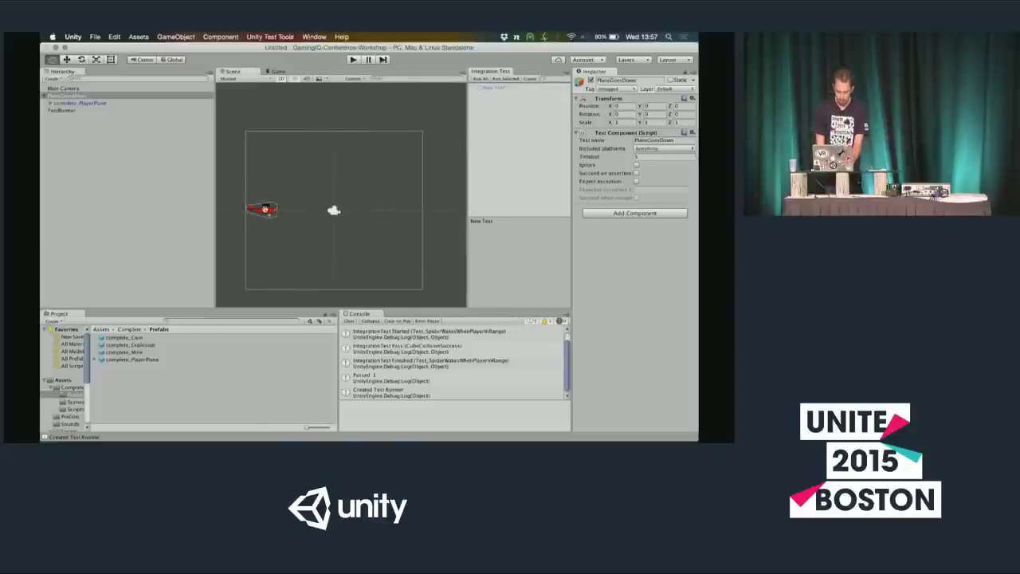
left_click_drag(265, 210, 266, 184)
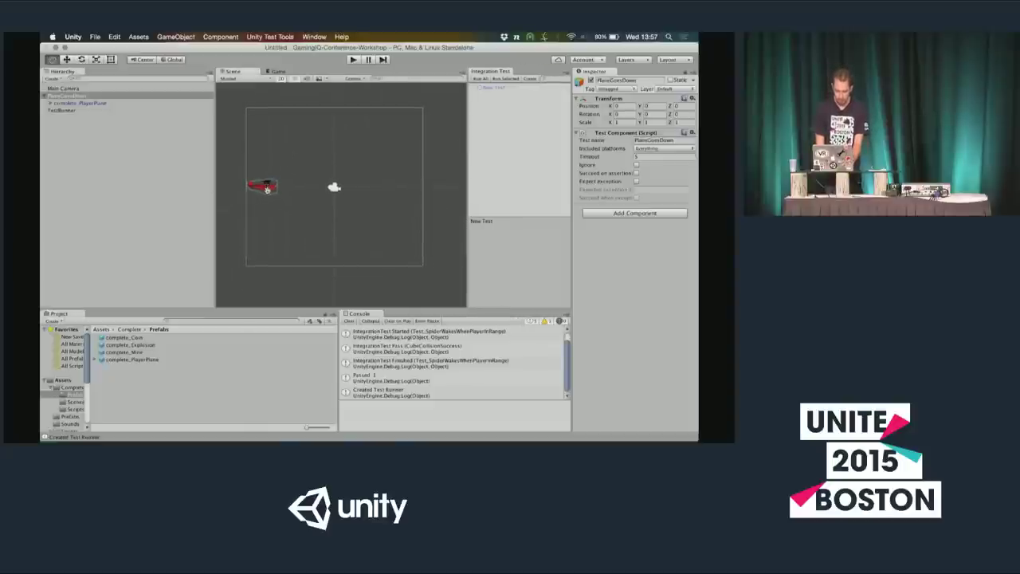
mouse_move(468, 111)
left_mouse_down()
mouse_move(446, 114)
mouse_move(463, 114)
left_mouse_up()
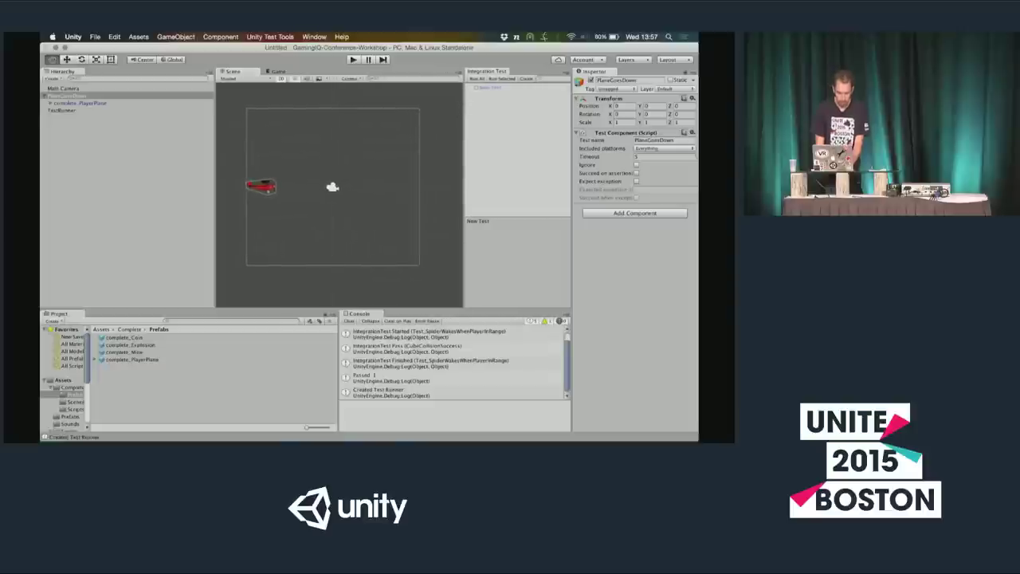
left_click(501, 79)
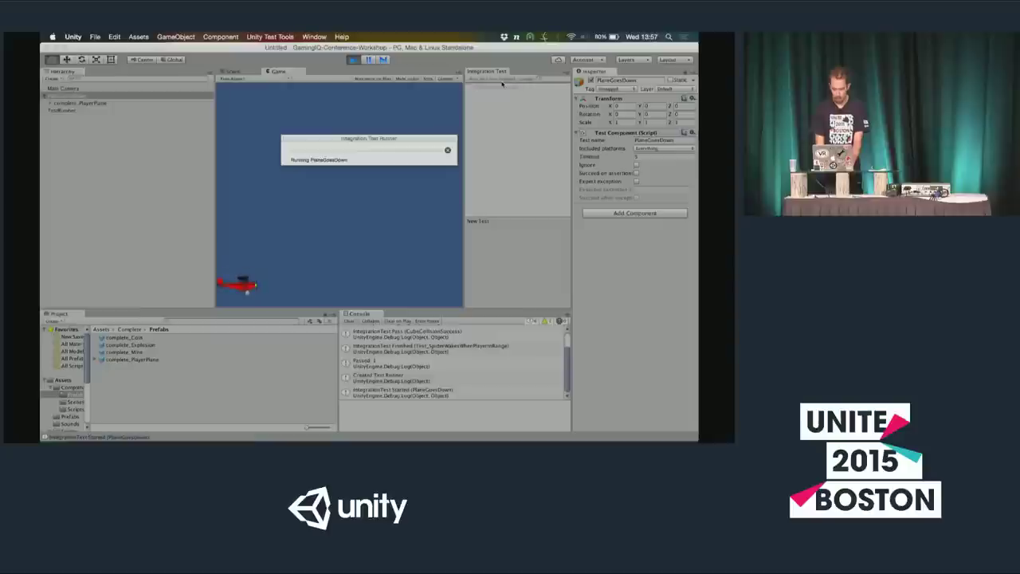
key("XF86AudioMute")
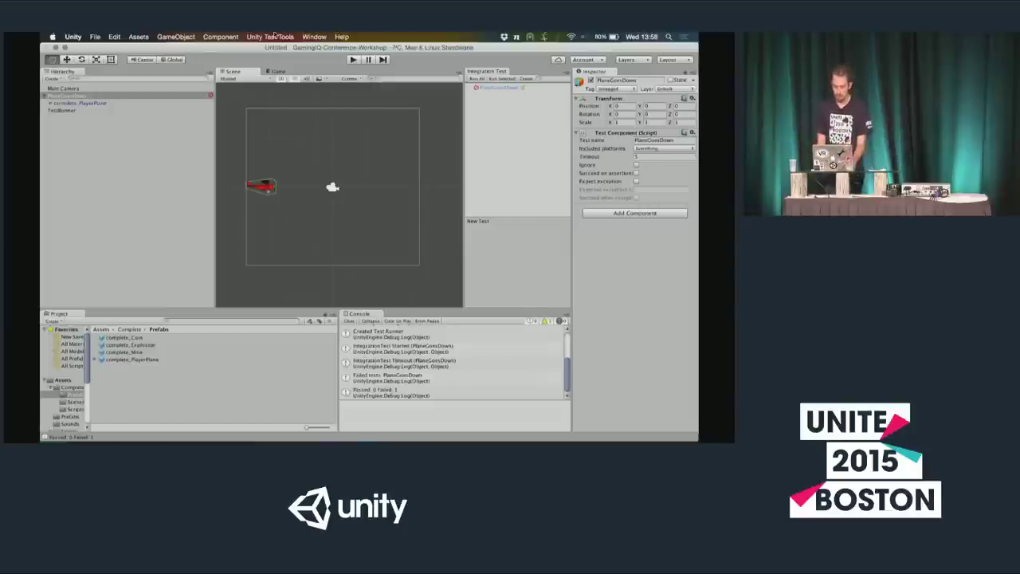
Add a 3D cube to the scene and move it directly below the plane, to about X -4.3, Y -2.3
left_click(314, 37)
mouse_move(175, 36)
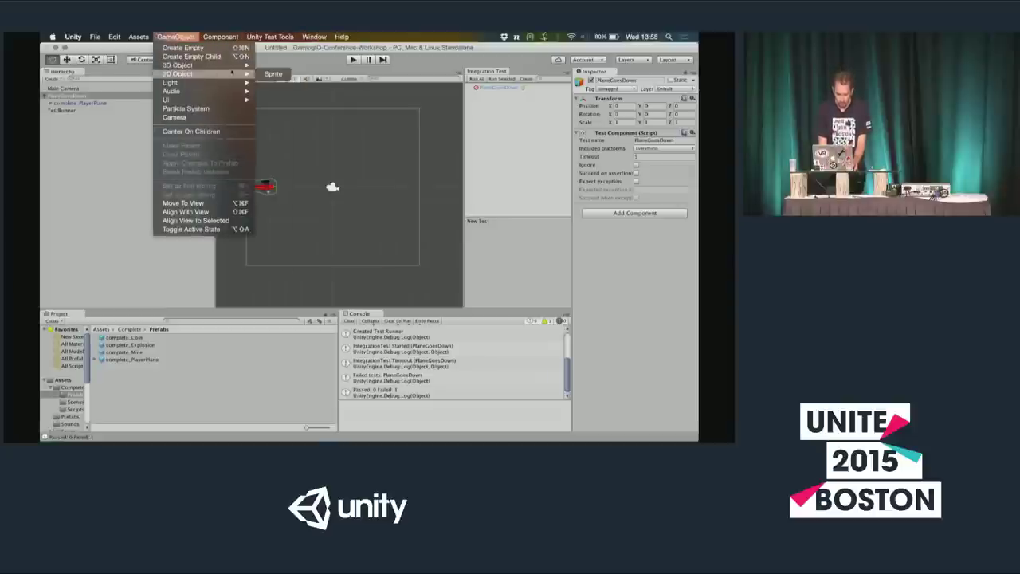
mouse_move(199, 65)
left_click(272, 65)
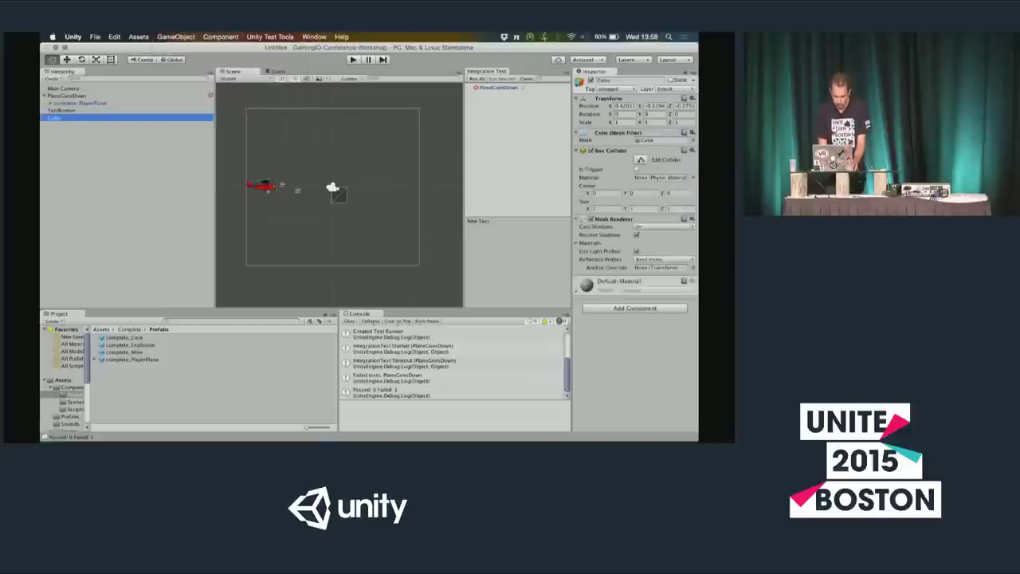
mouse_move(338, 196)
middle_mouse_down()
mouse_move(276, 216)
mouse_move(342, 191)
middle_mouse_up()
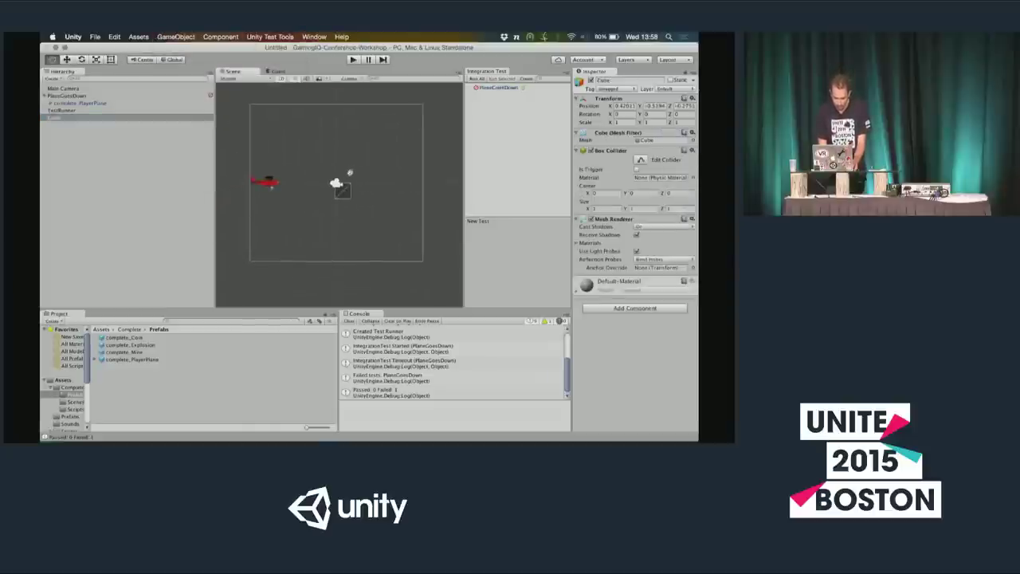
key("w")
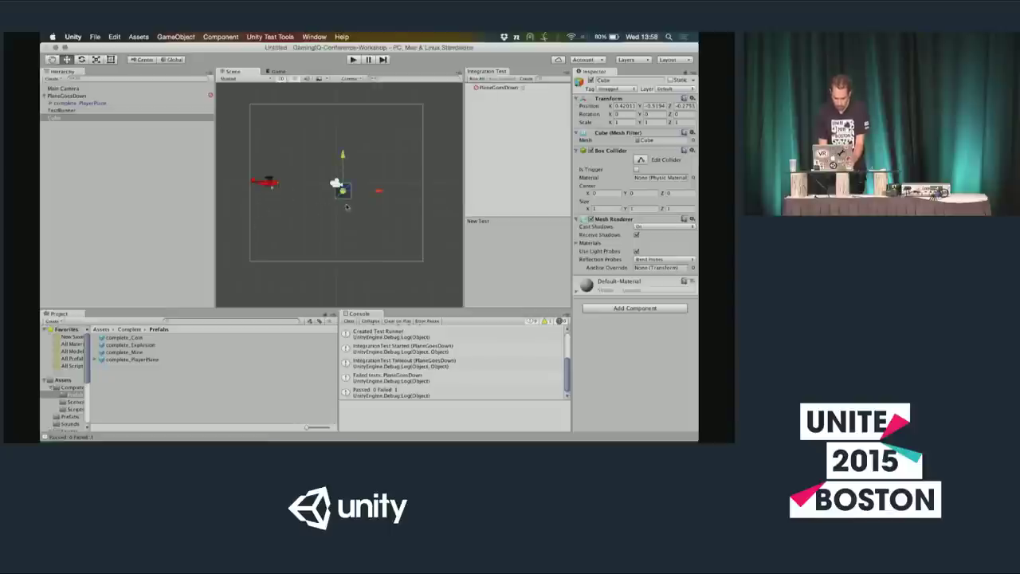
left_click_drag(343, 192, 269, 218)
Add a Call Testing component to the cube that calls Pass on On Collision Enter 2D
left_click(635, 308)
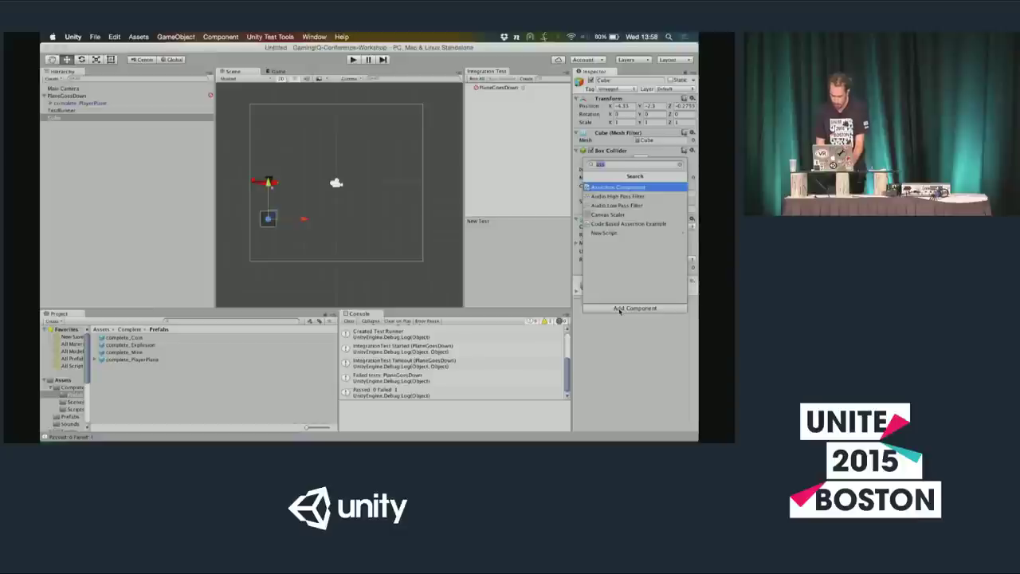
type("call")
key("Return")
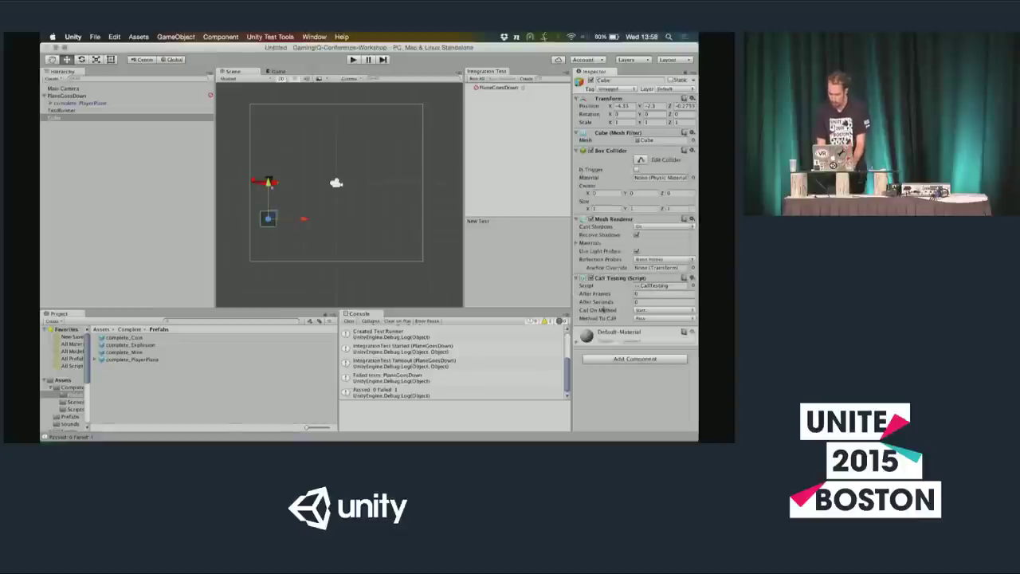
left_click(656, 311)
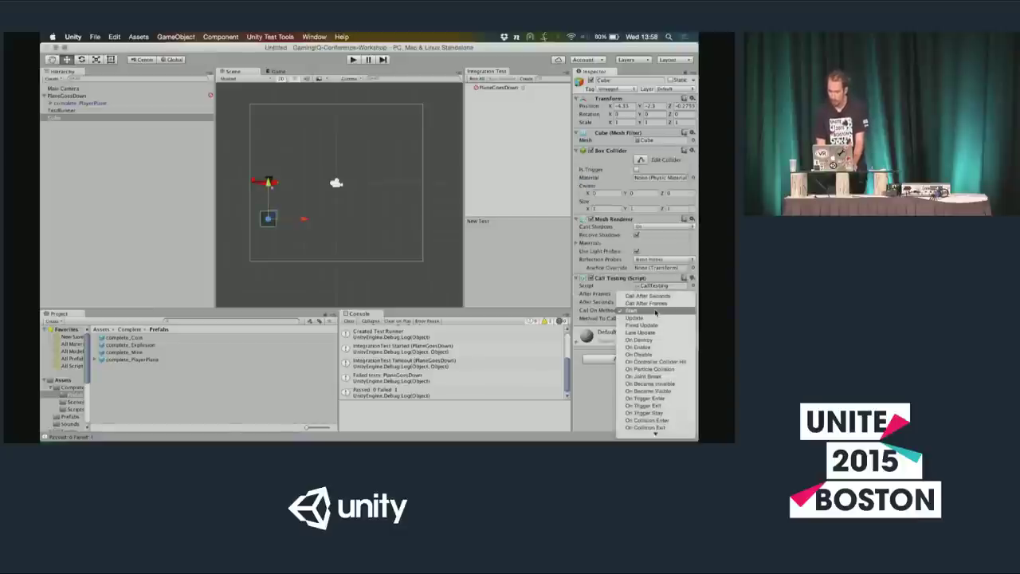
scroll(655, 311, "down", 3)
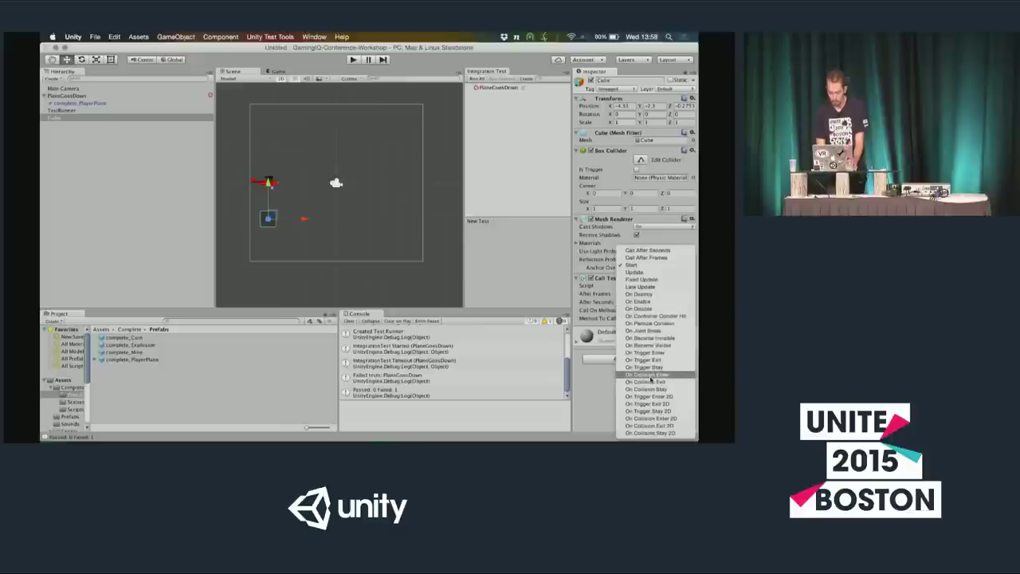
left_click(648, 419)
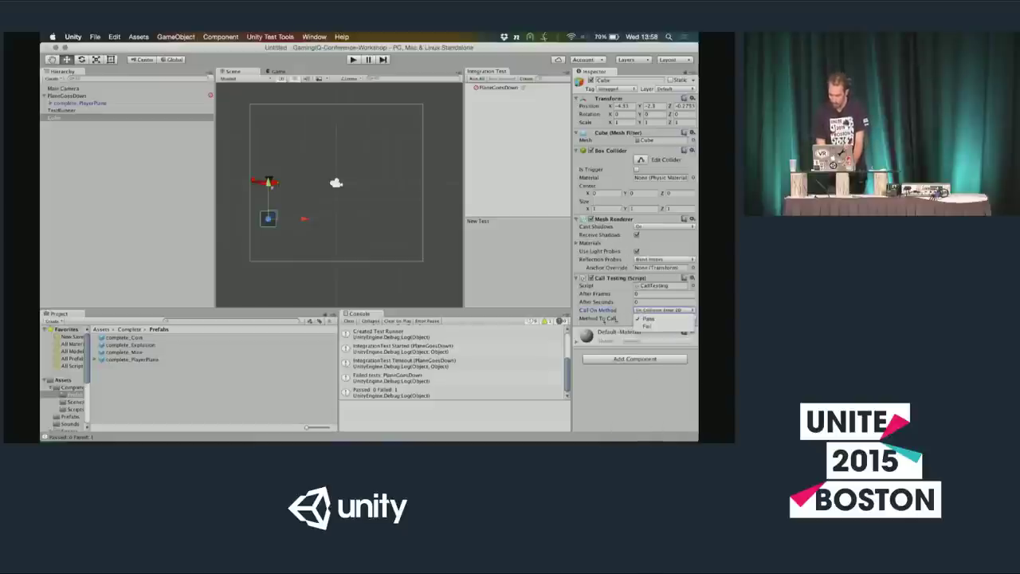
left_click(649, 318)
left_click(655, 319)
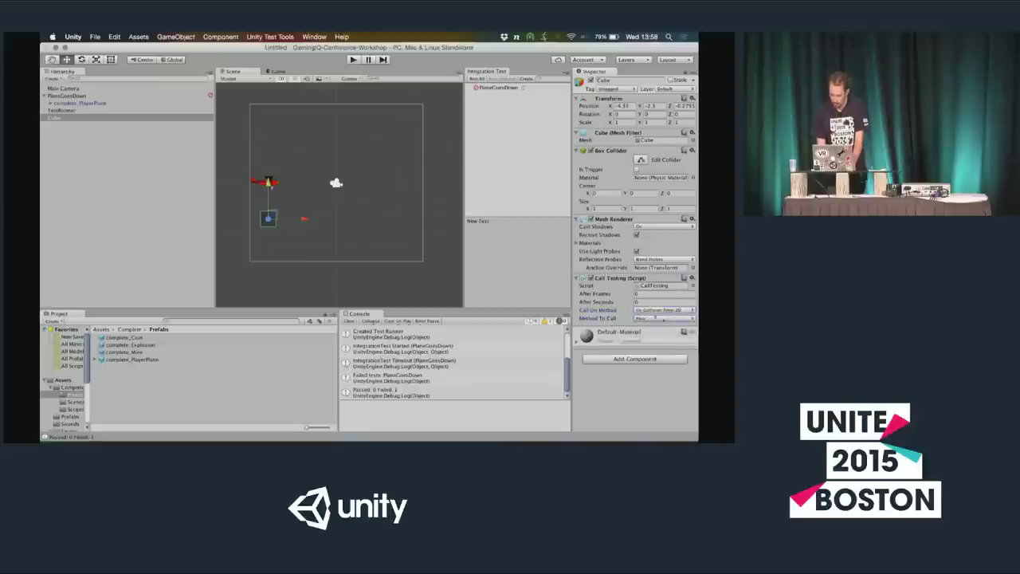
Run the PlaneGoesDown integration test again with the cube in the scene
left_click(496, 88)
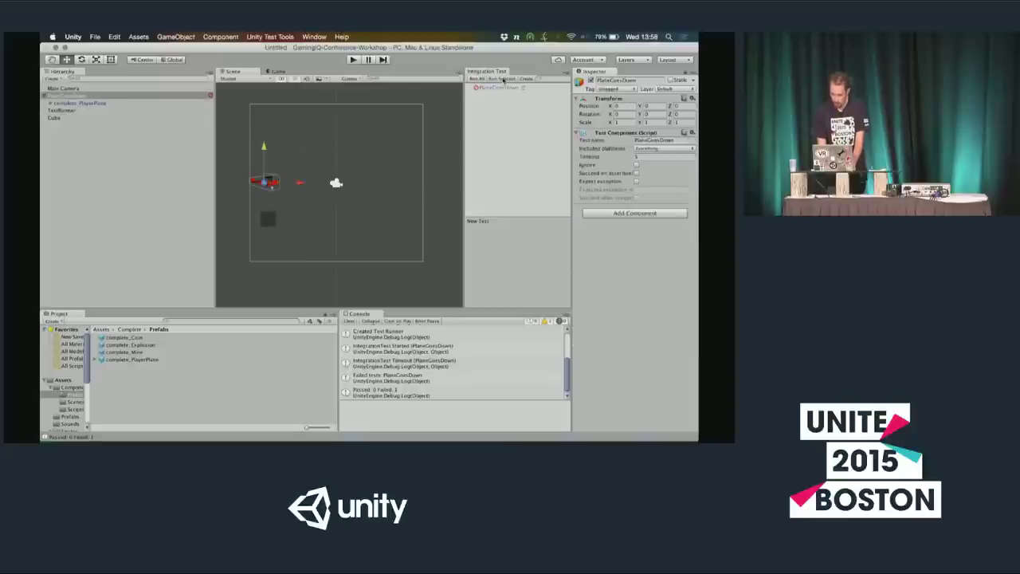
left_click(503, 79)
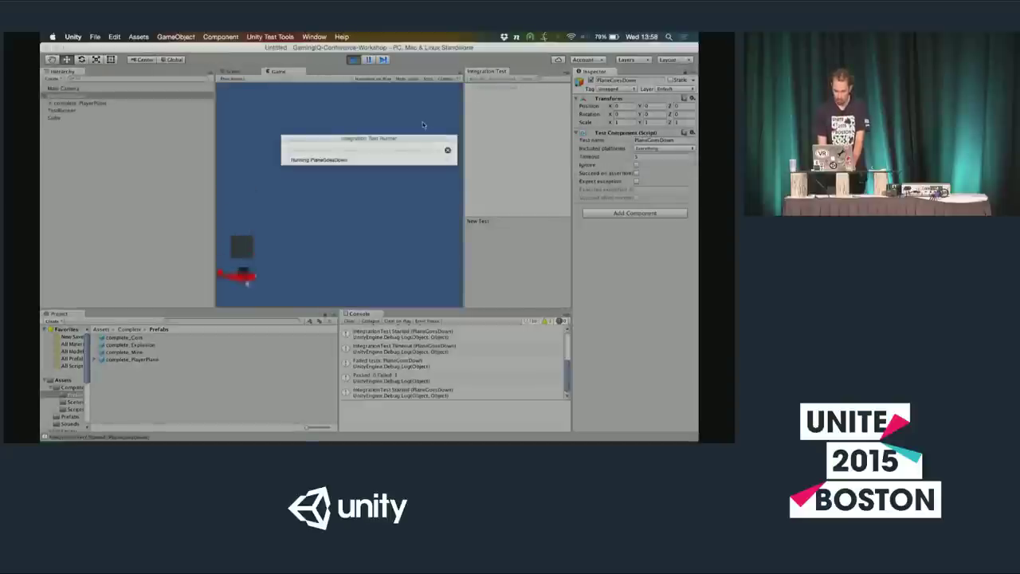
Stop the running test and remove the 3D Box Collider component from the cube
key("super+p")
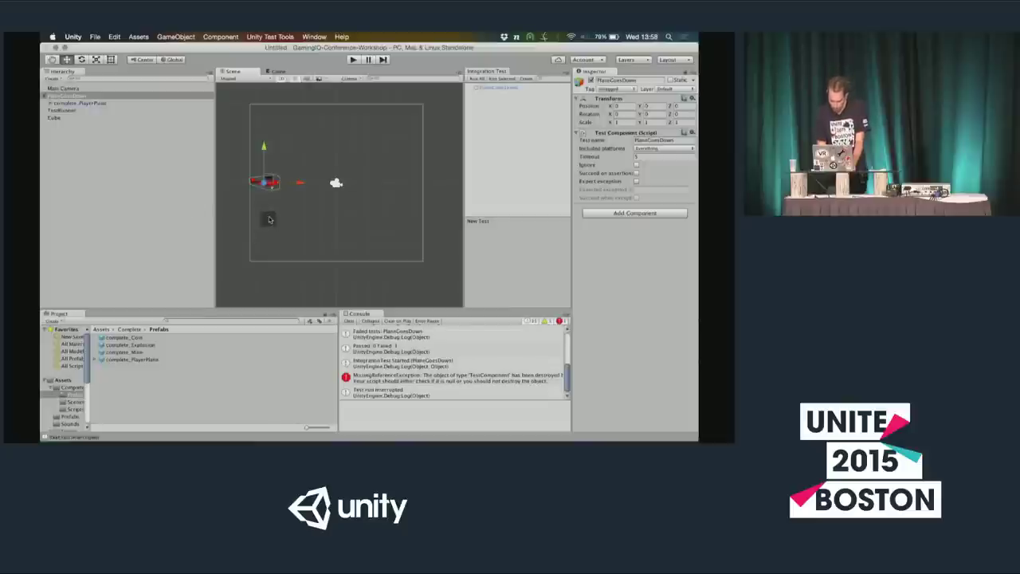
left_click(269, 220)
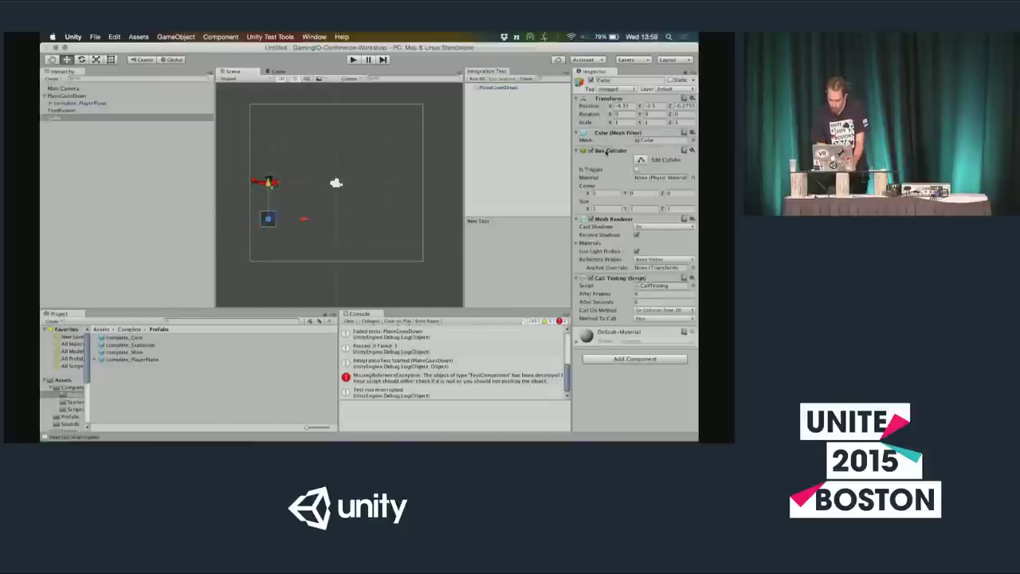
left_click(591, 153)
left_click(591, 151)
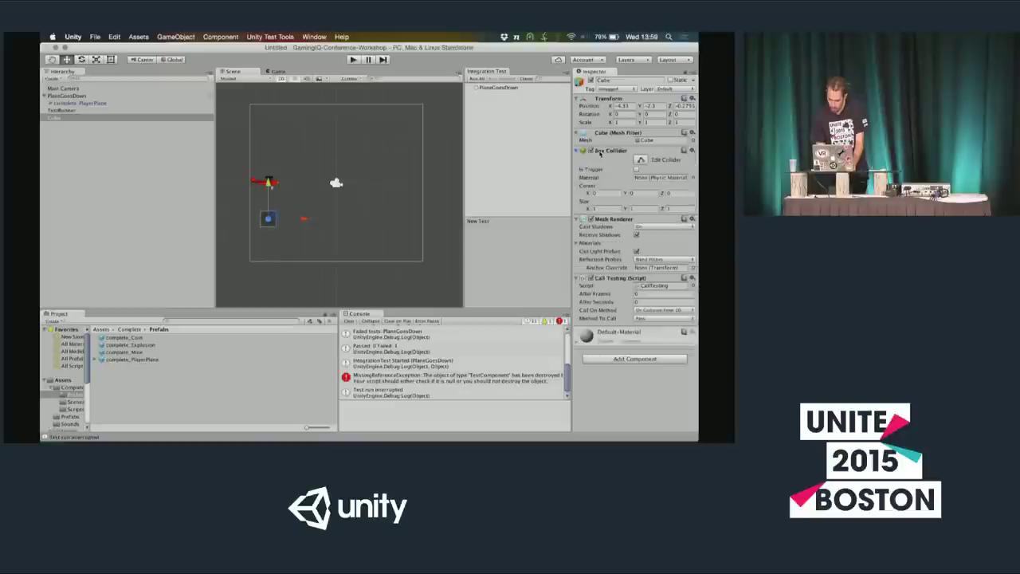
right_click(601, 153)
left_click(622, 176)
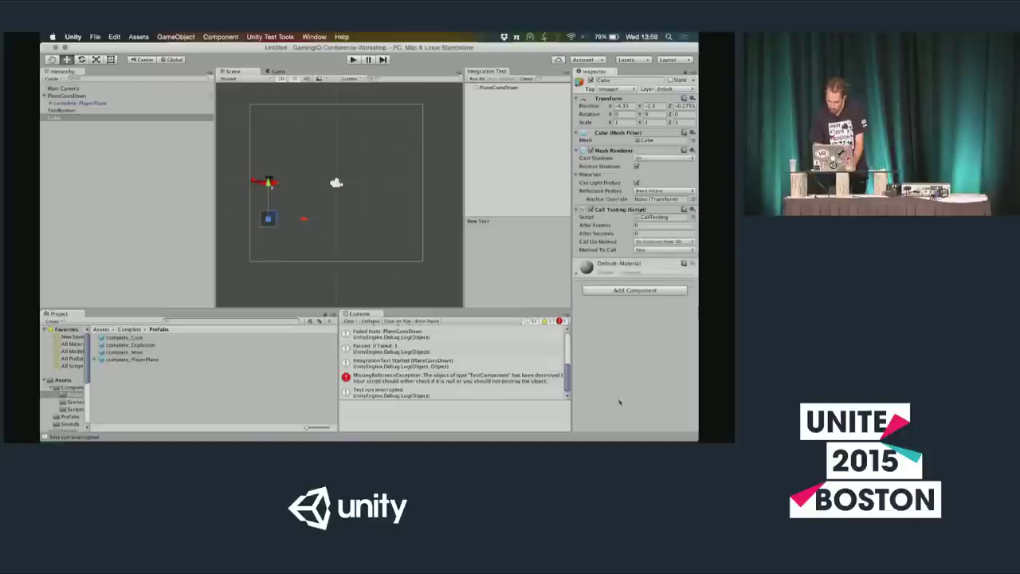
Add a Box Collider 2D component to the cube and run the PlaneGoesDown integration test again
left_click(616, 291)
type("box")
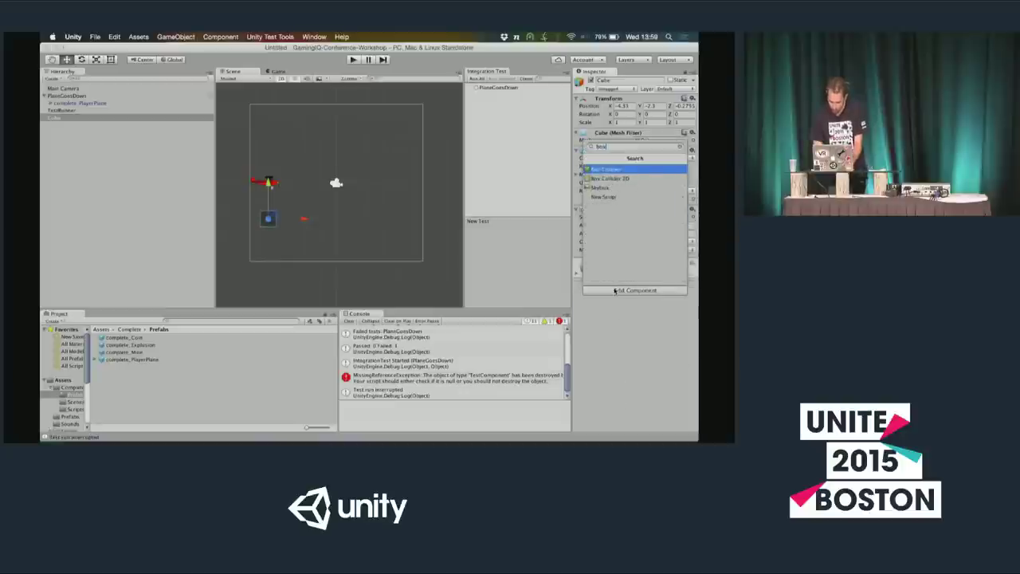
key("Down")
key("Return")
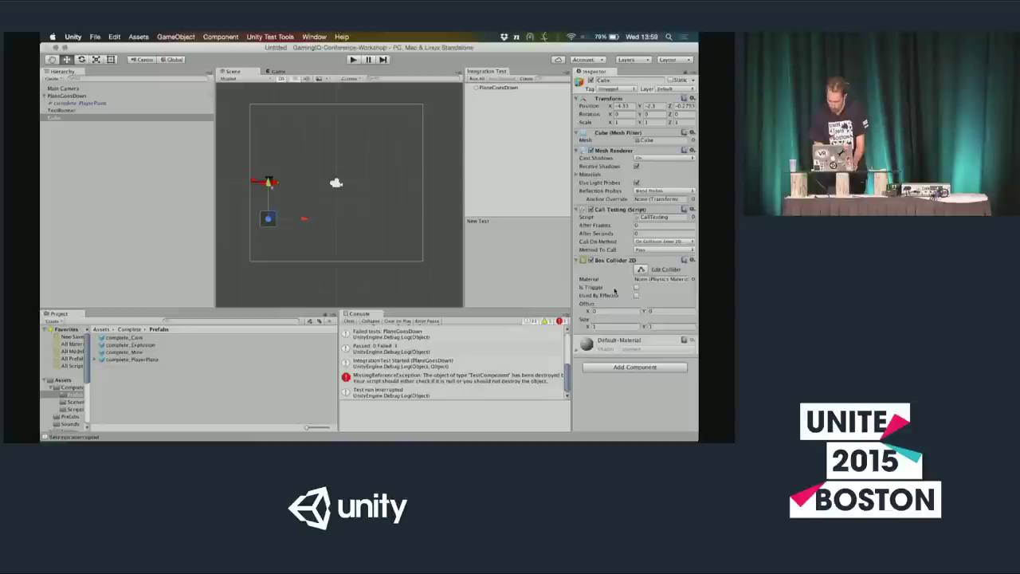
double_click(499, 86)
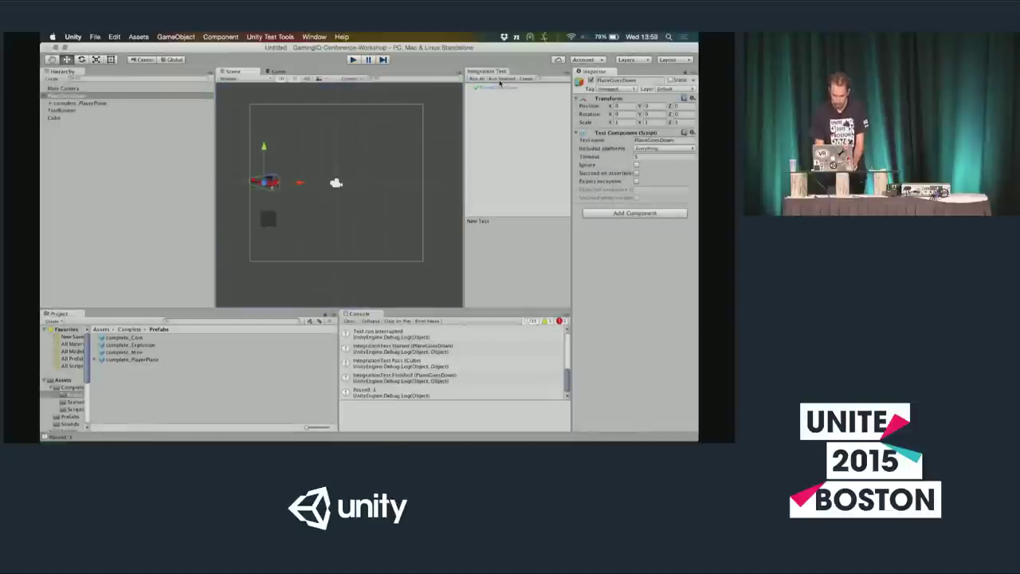
left_click_drag(466, 114, 450, 113)
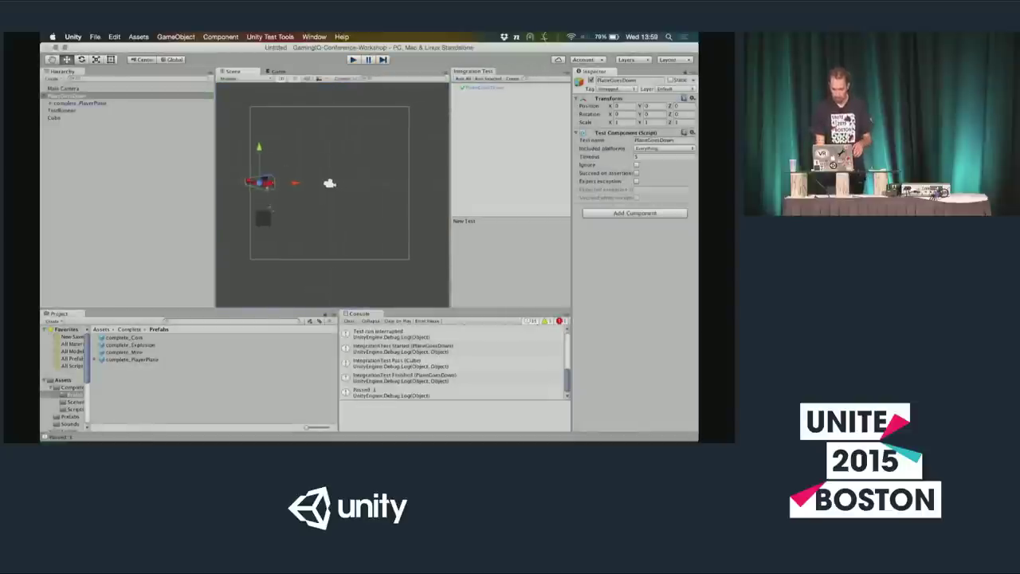
Open the cube's CallTesting script in MonoDevelop and examine the IntegrationTest.Pass and IntegrationTest.Fail calls in TryToCallTesting
left_click(265, 219)
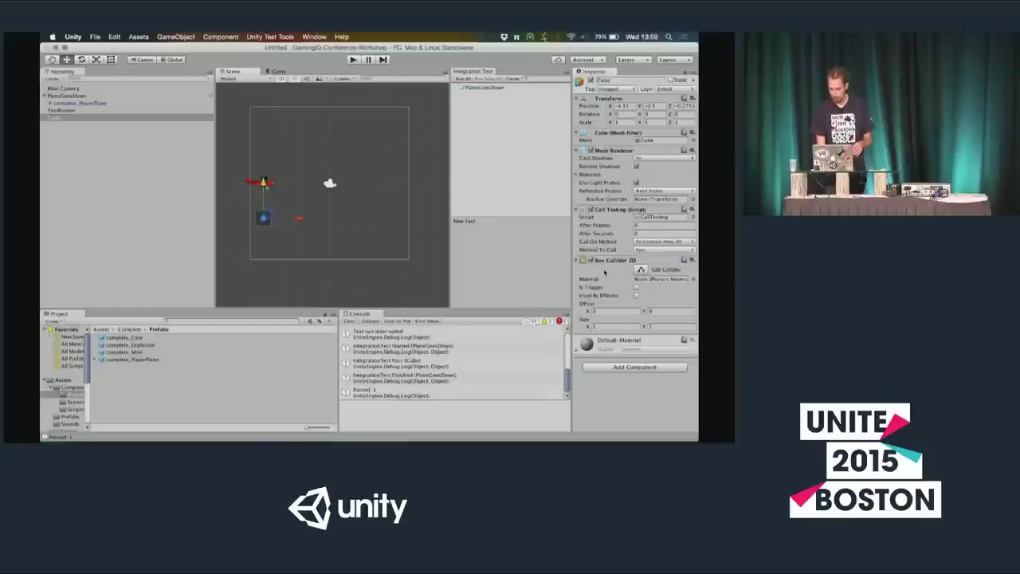
double_click(668, 218)
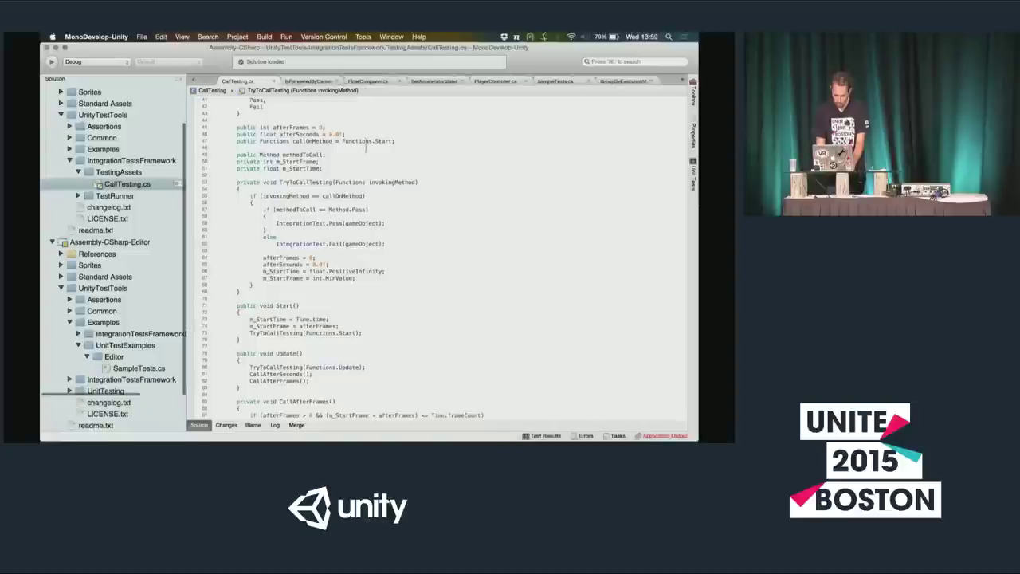
scroll(317, 237, "up", 2)
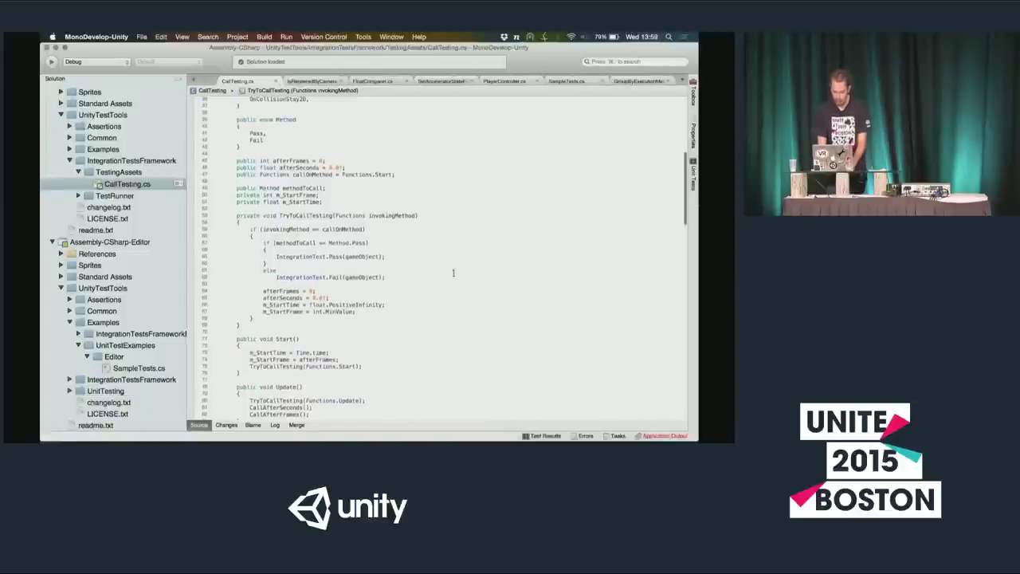
left_click_drag(243, 348, 240, 373)
left_click_drag(276, 256, 395, 256)
left_click(275, 277)
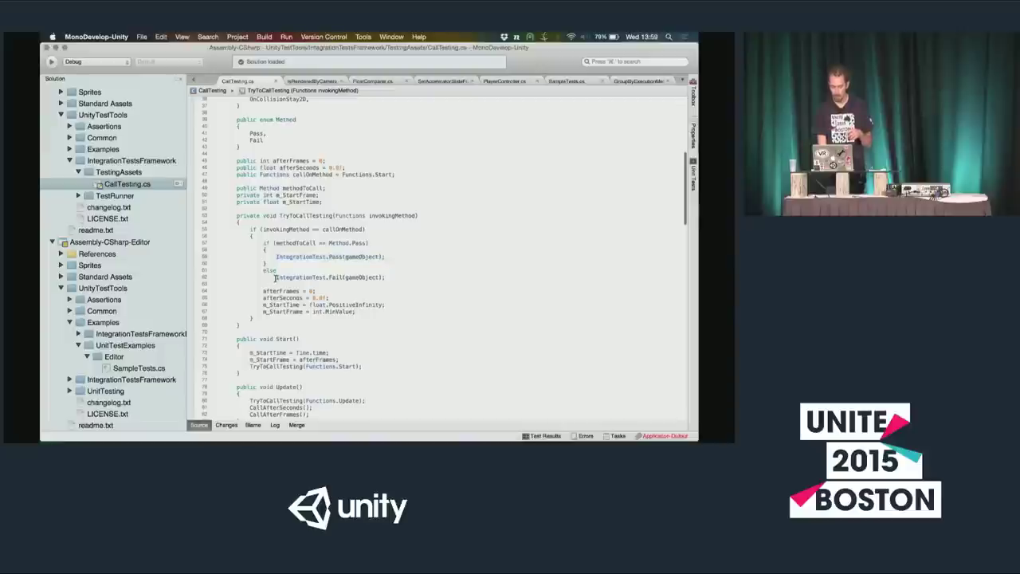
left_click(392, 277, "shift")
left_click(396, 278)
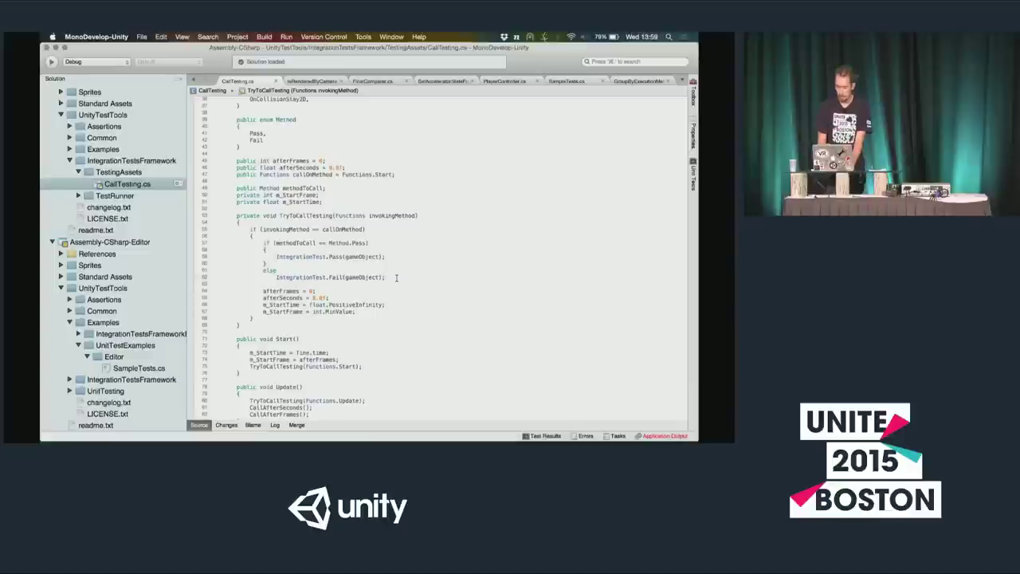
Switch back to Unity and make the cube a child of the PlaneGoesDown test object
key("super+Tab")
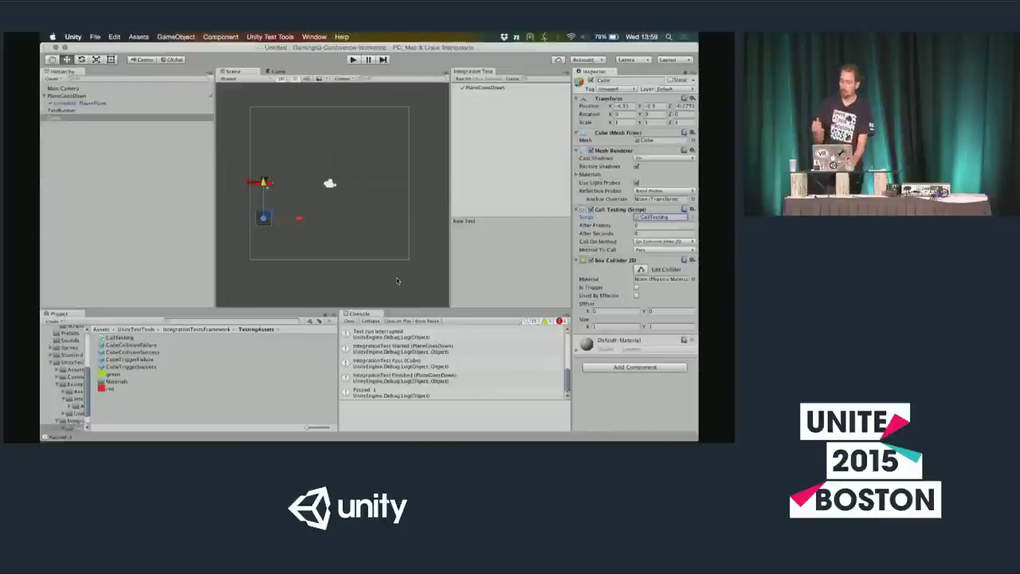
left_click_drag(56, 119, 57, 98)
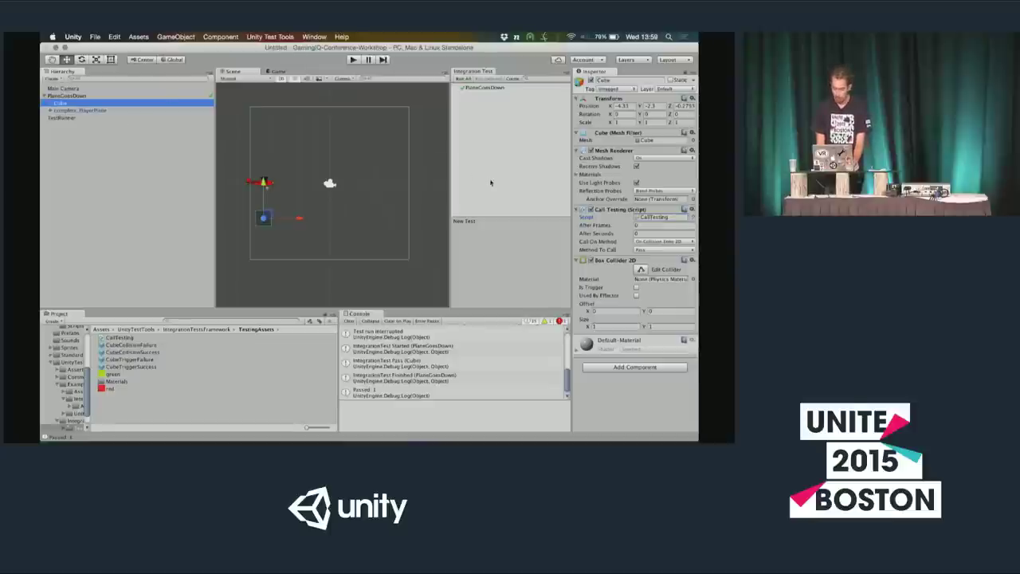
left_click(66, 110)
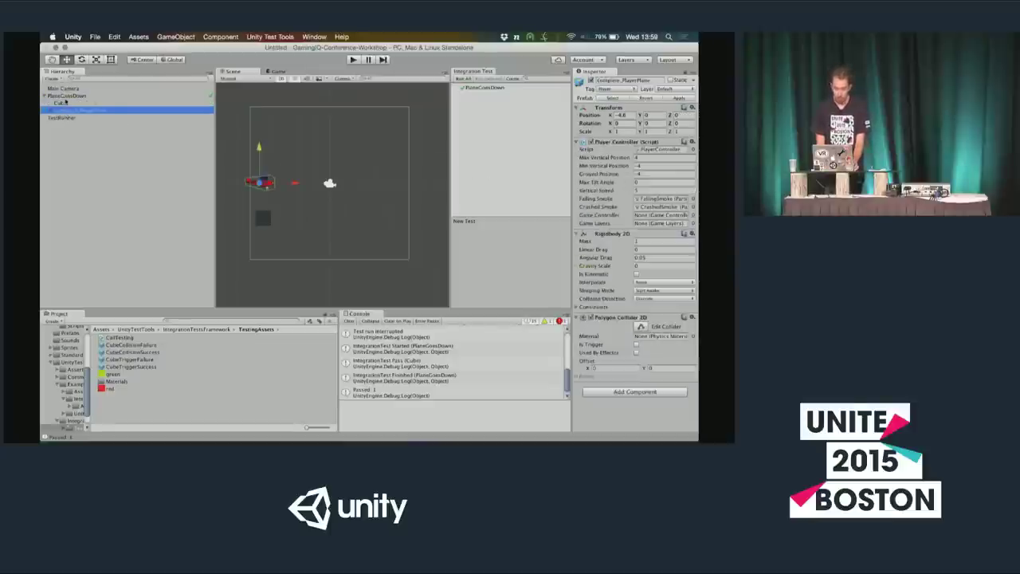
left_click(70, 102)
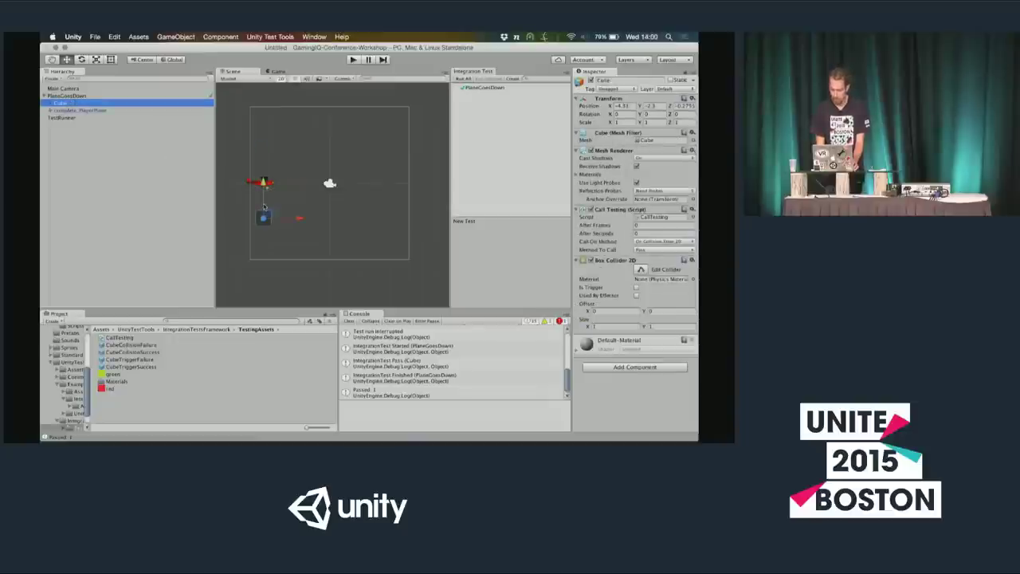
left_click(66, 95)
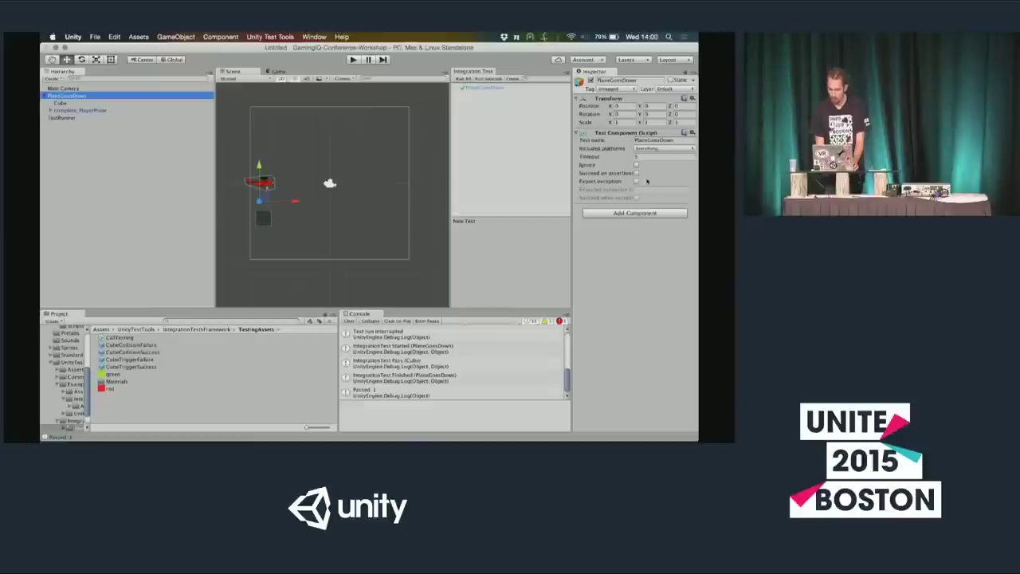
left_click_drag(570, 174, 556, 176)
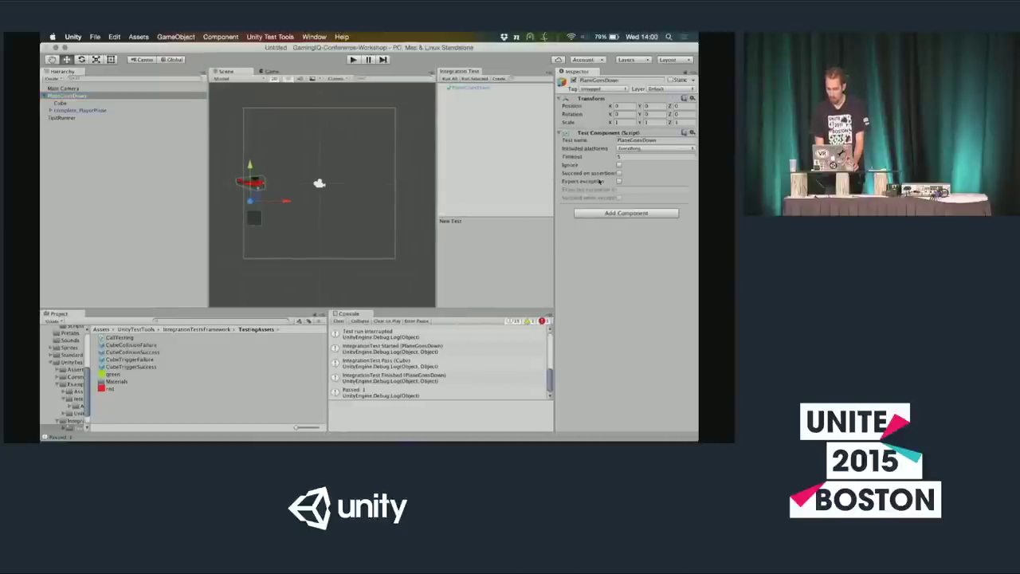
Disable the Call Testing component on the cube
left_click(83, 103)
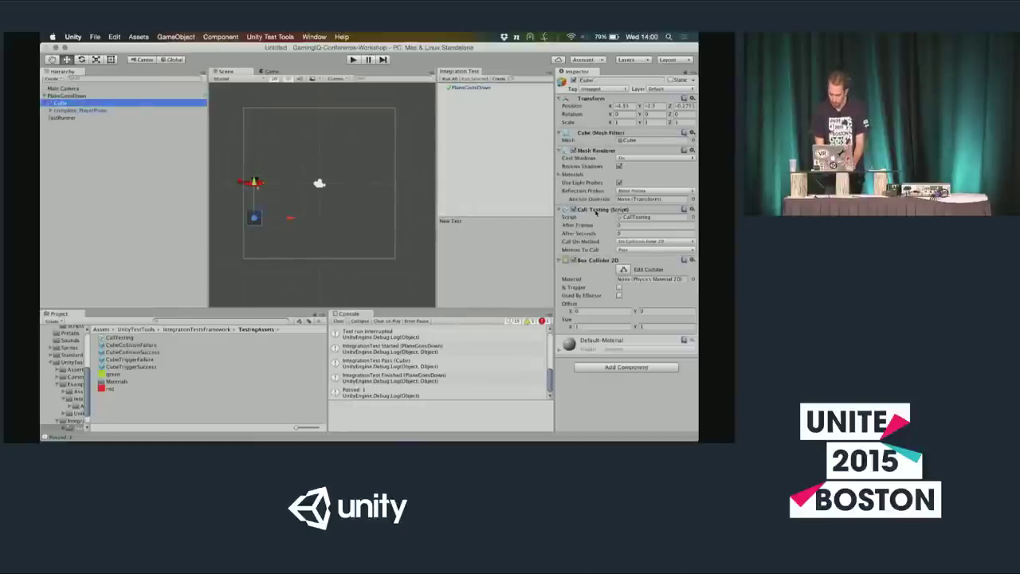
right_click(597, 212)
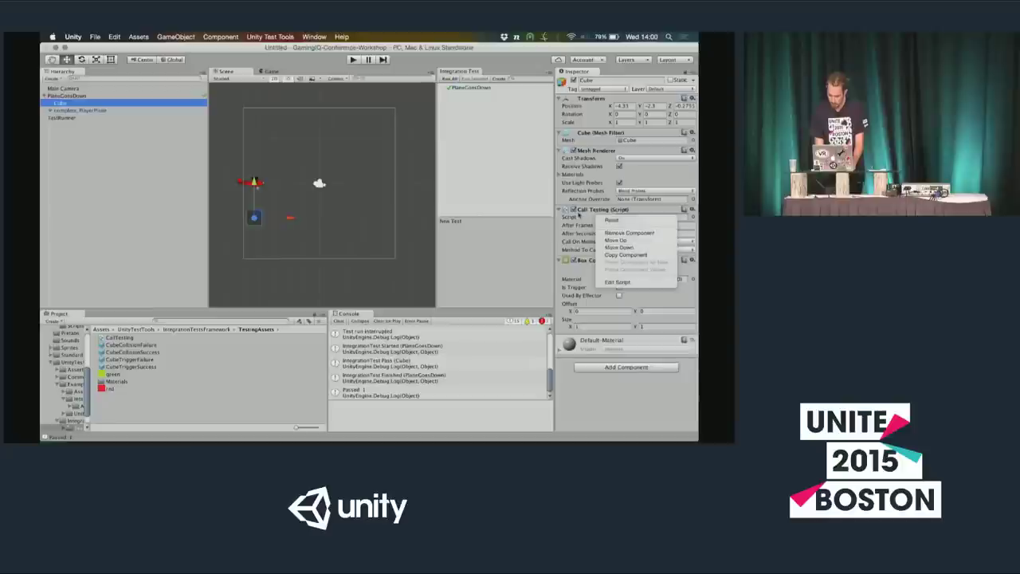
left_click(578, 215)
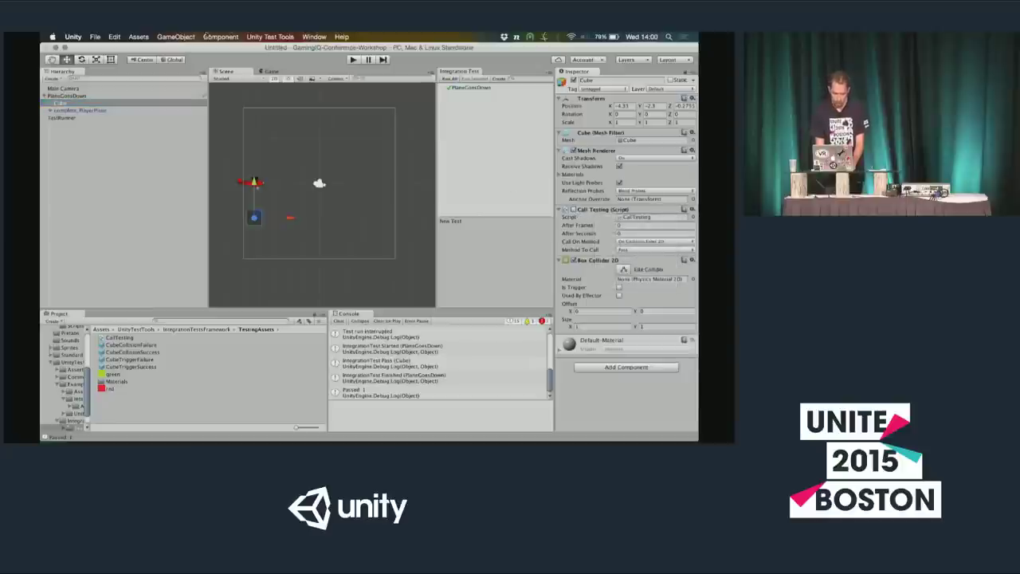
Create an empty game object and nest it under the PlaneGoesDown test object
left_click(177, 37)
left_click(191, 45)
left_click_drag(64, 125, 67, 97)
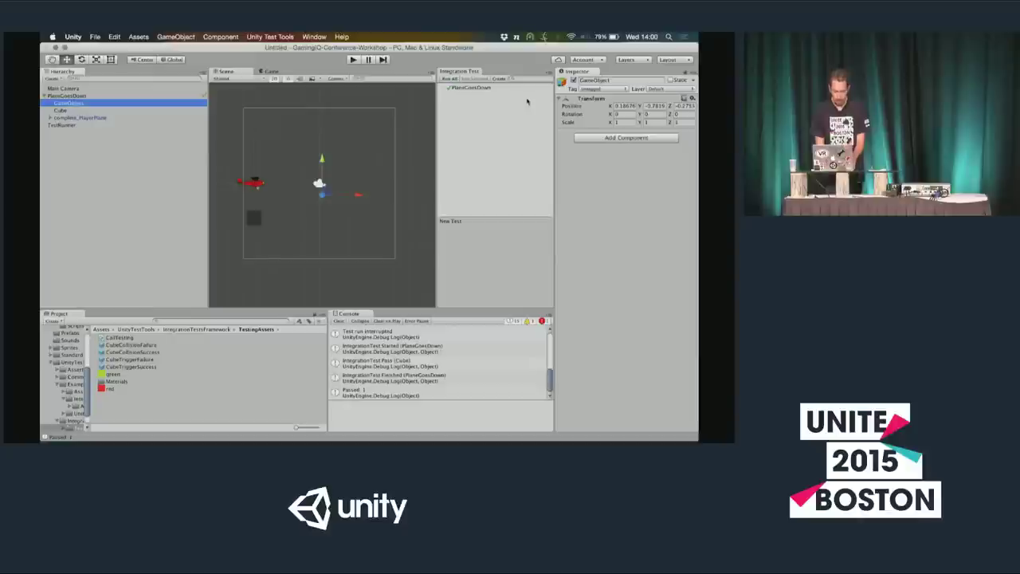
Add an Assertion Component to the empty game object and set its comparer to FloatComparer
left_click(645, 138)
type("assert")
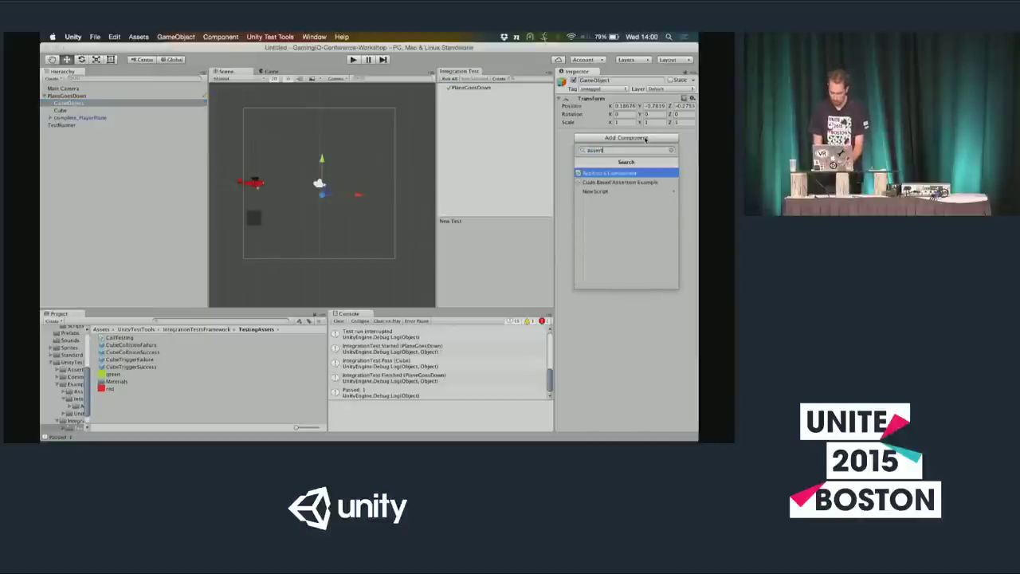
key("Return")
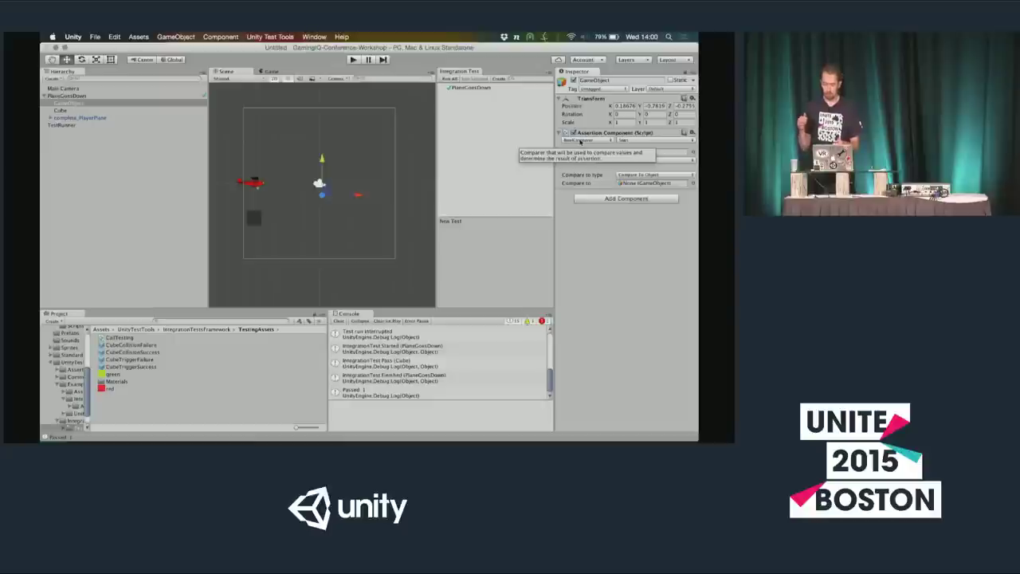
left_click(580, 141)
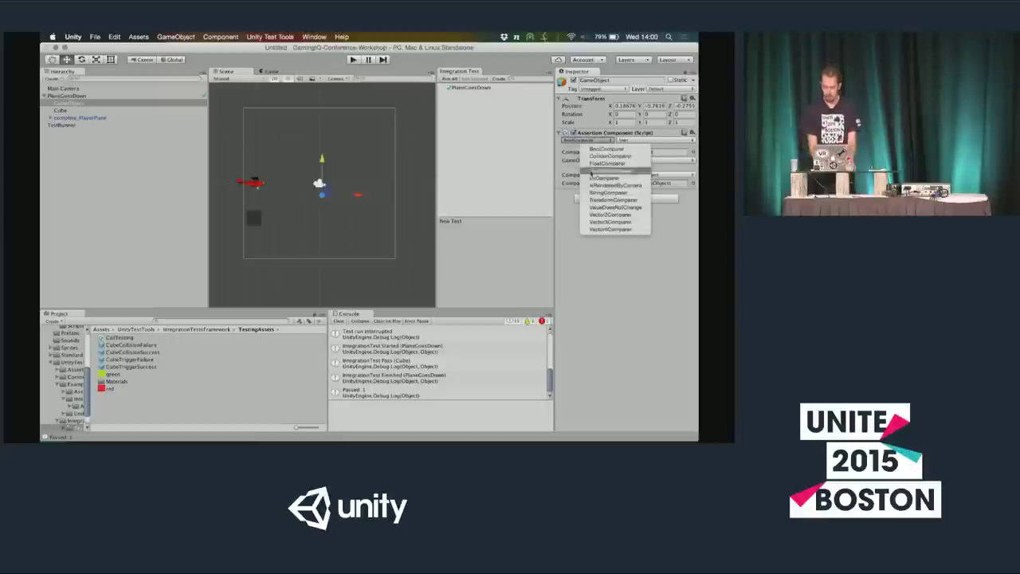
left_click(569, 150)
left_click(579, 140)
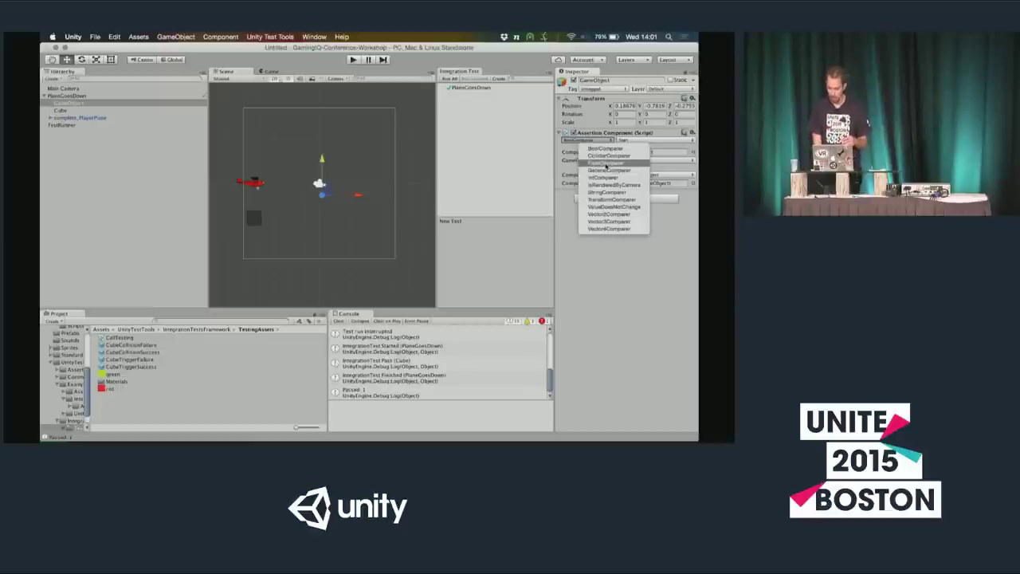
left_click(605, 164)
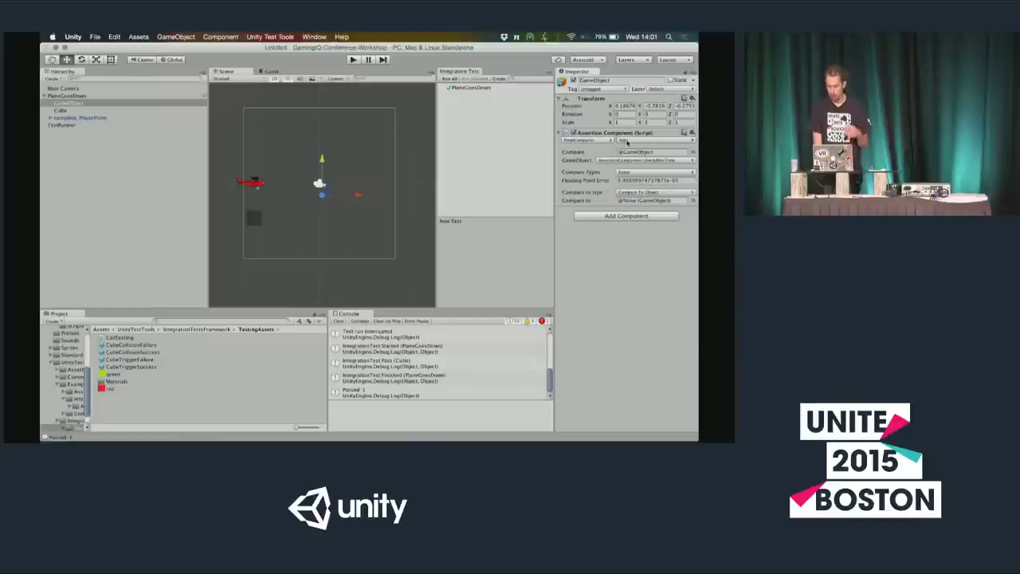
Make the assertion check only After Period Of Time, with the Start check deselected
left_click(627, 141)
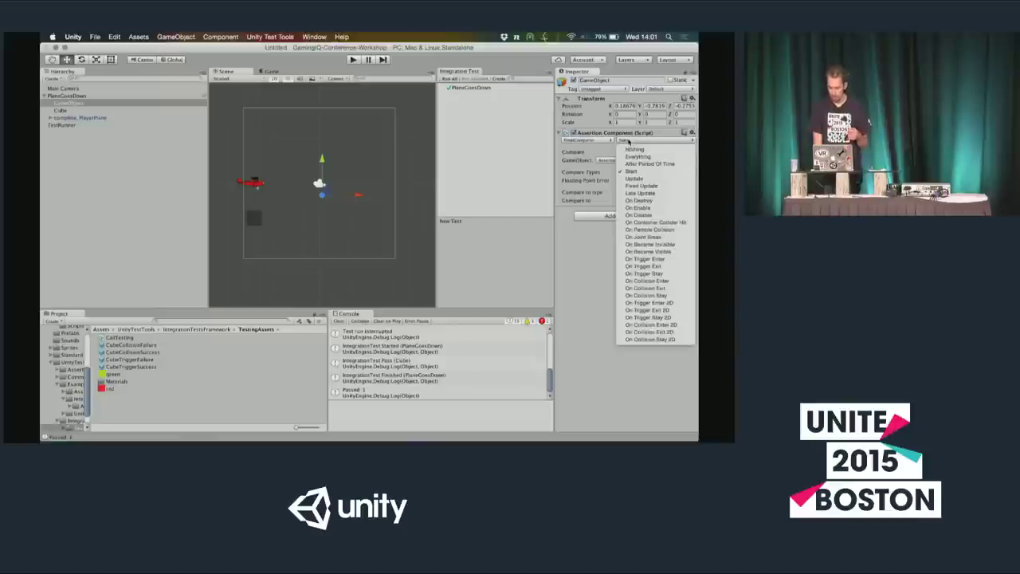
left_click(629, 141)
left_click(628, 141)
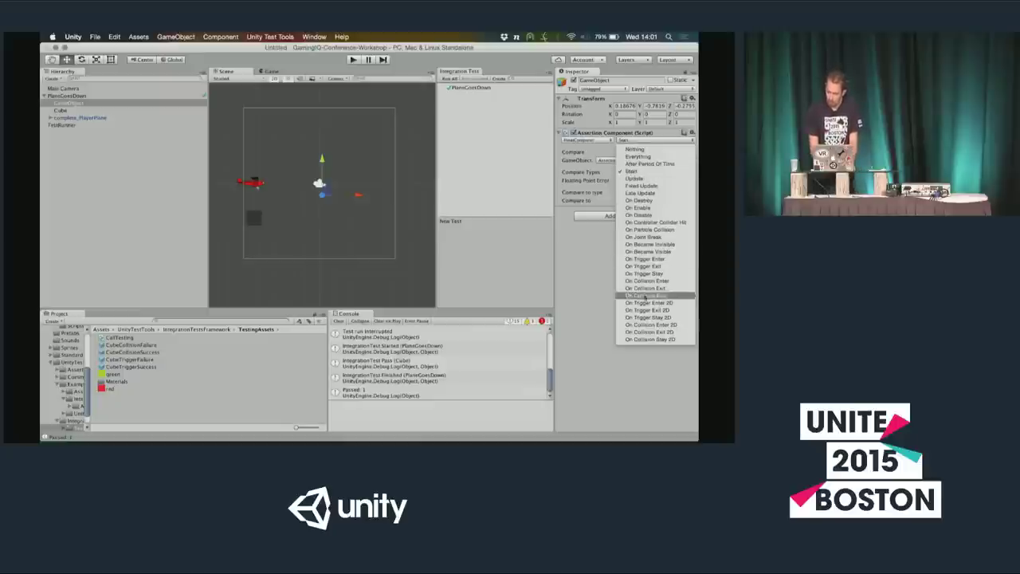
left_click(651, 164)
left_click(643, 141)
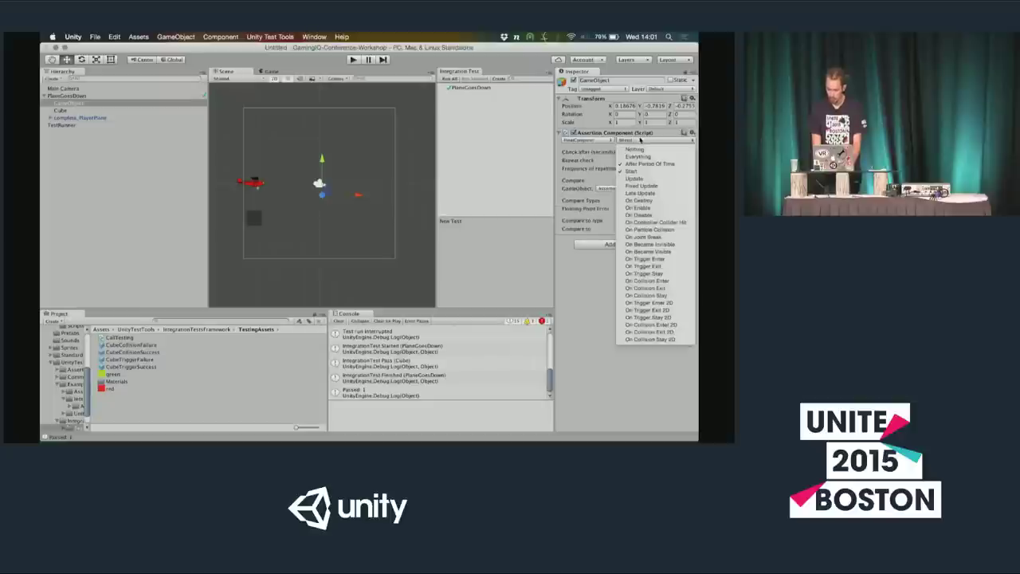
left_click(631, 171)
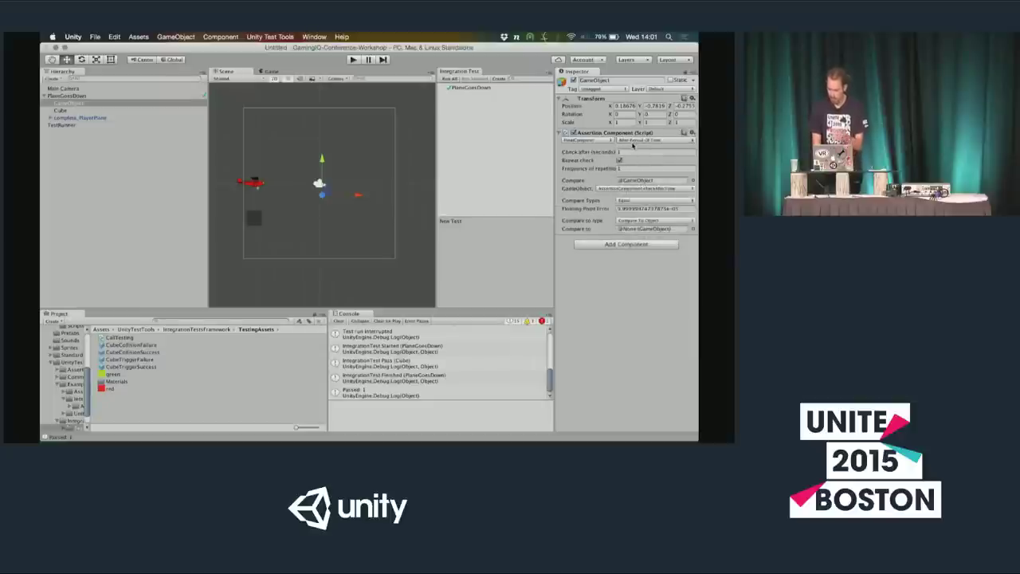
Turn off the assertion's Repeat check and assign complete_PlayerPlane as the object to compare
left_click(619, 160)
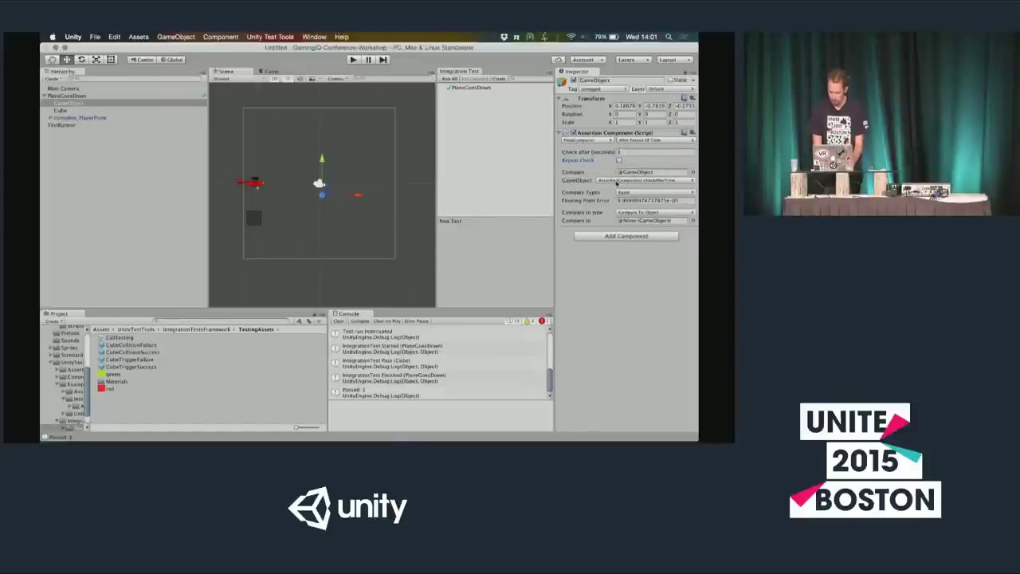
left_click_drag(68, 103, 623, 175)
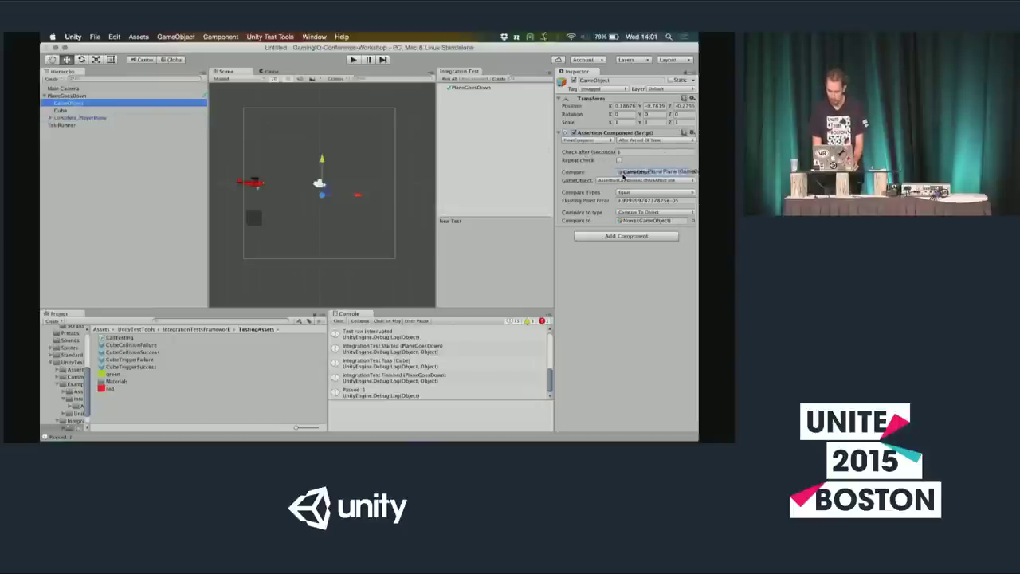
left_click_drag(623, 175, 623, 175)
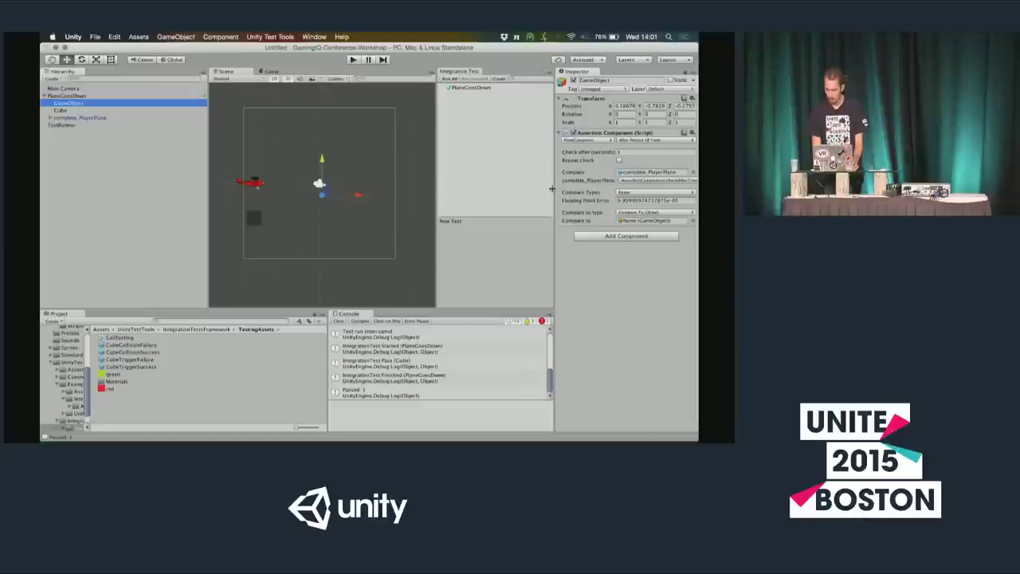
Set the assertion's compared property on complete_PlayerPlane to Transform.position.y
left_click_drag(554, 190, 518, 189)
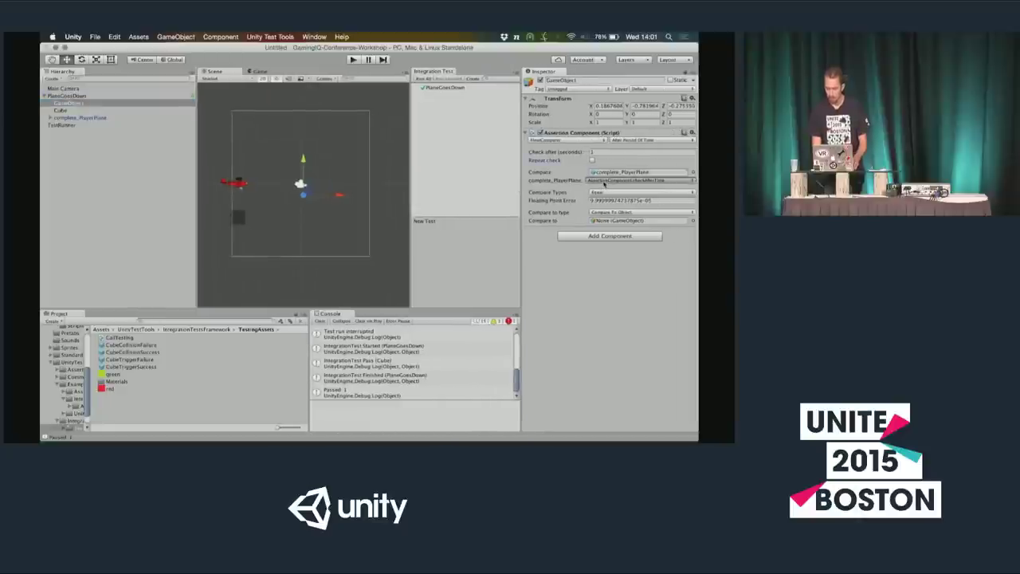
left_click(604, 181)
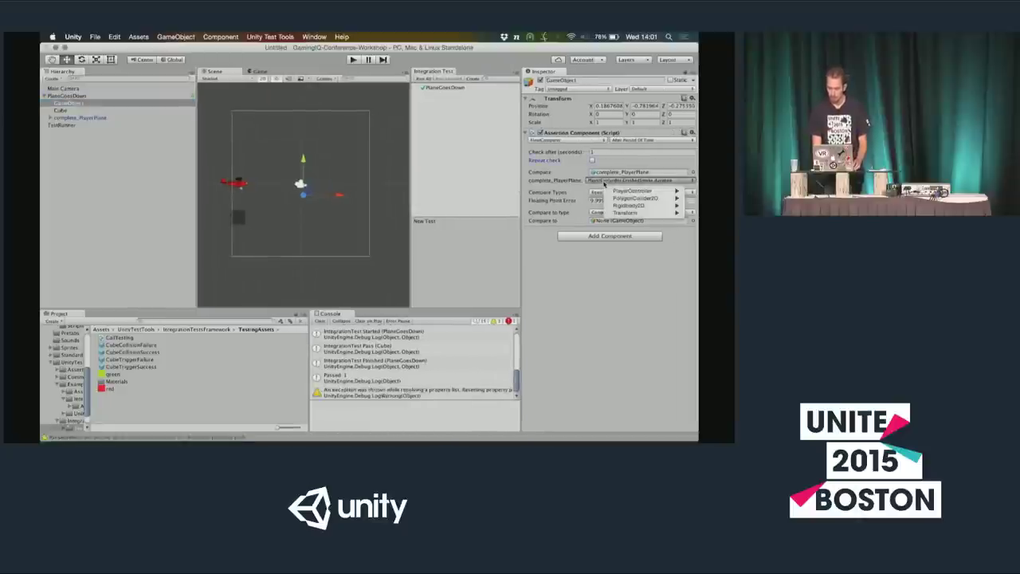
mouse_move(614, 194)
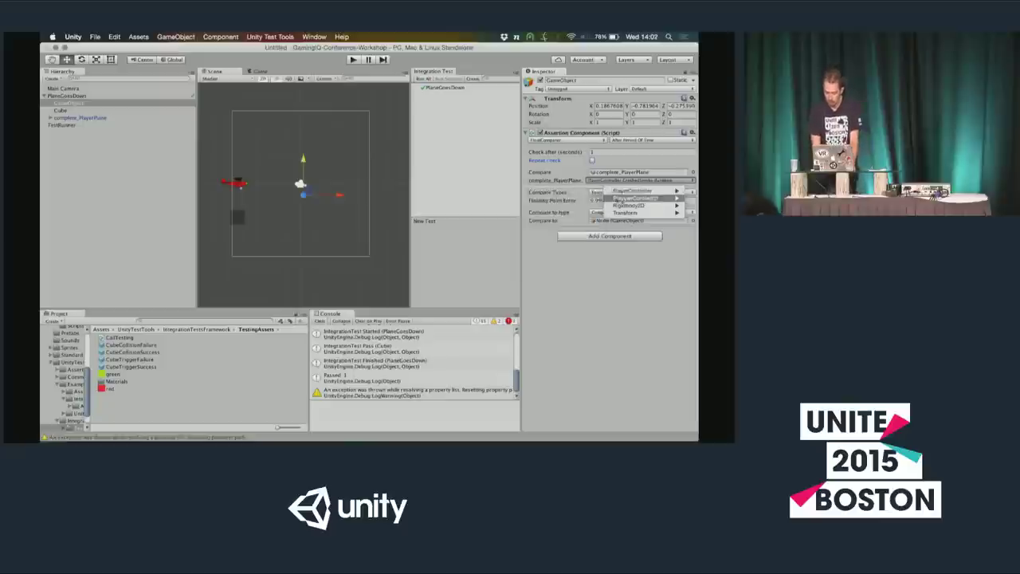
mouse_move(632, 213)
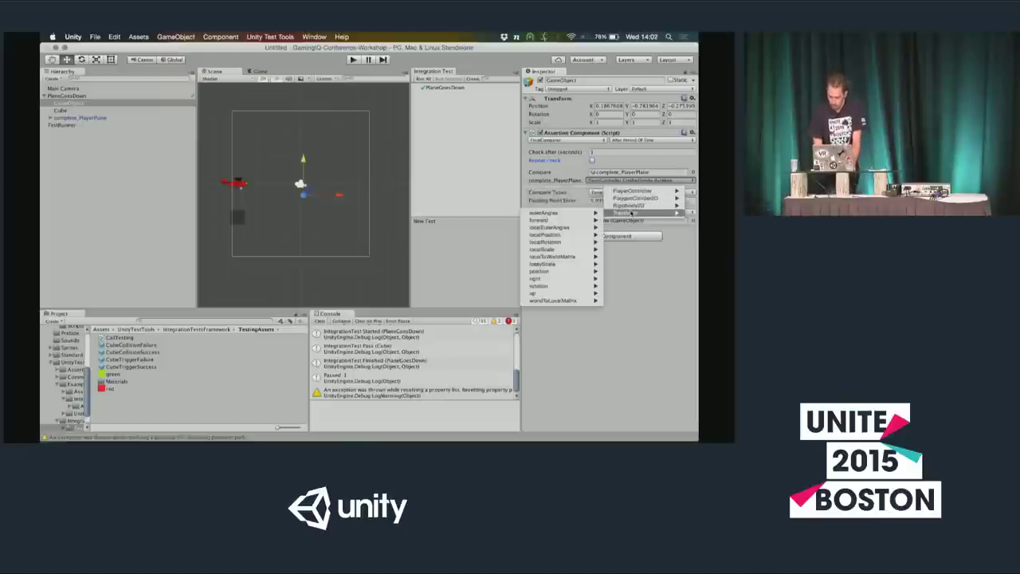
mouse_move(530, 274)
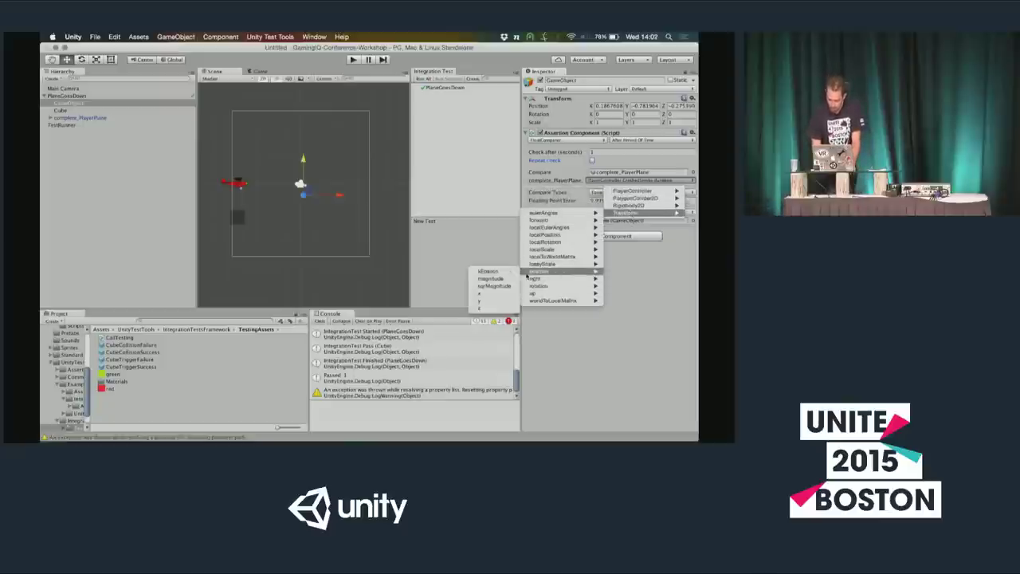
left_click(501, 302)
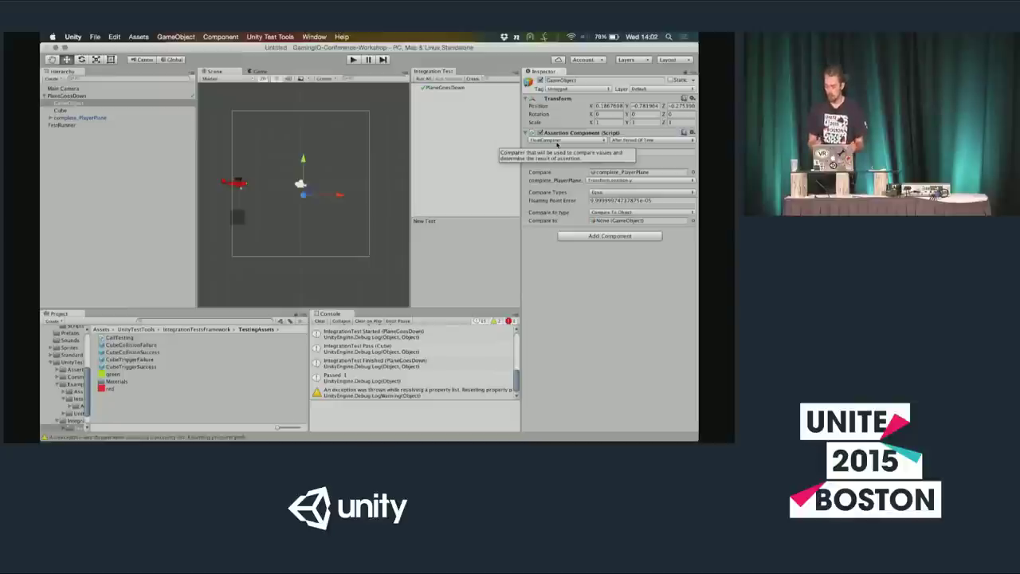
left_click(609, 181)
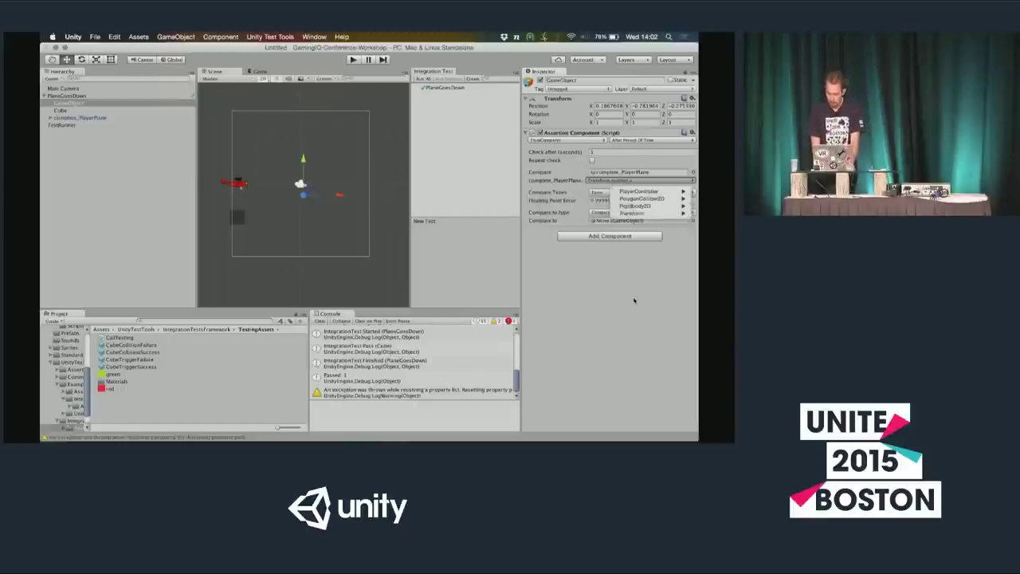
left_click(624, 269)
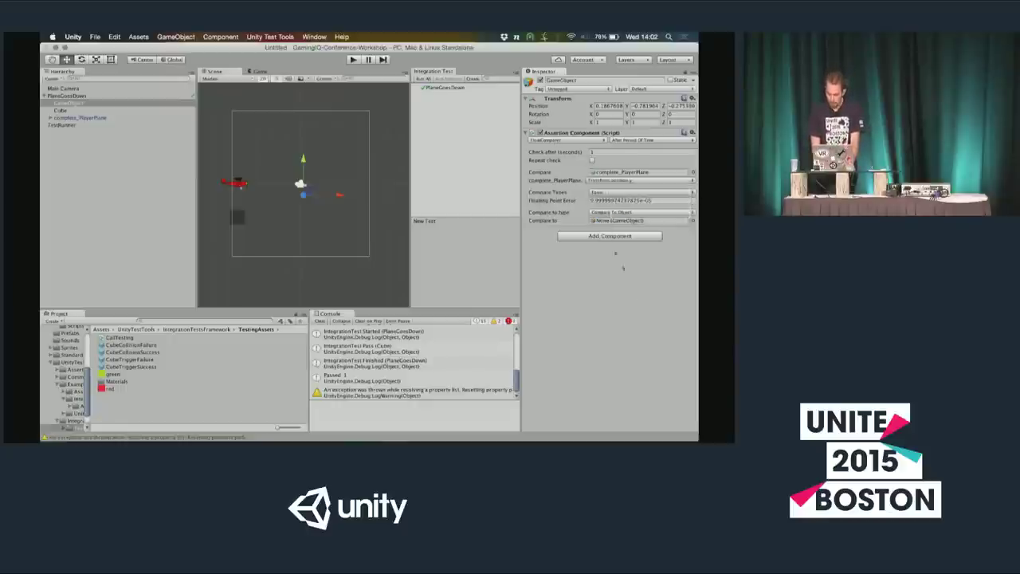
Set the assertion's Compare Types to Less, check the plane in the scene, and reselect the game object holding the assertion
left_click(610, 192)
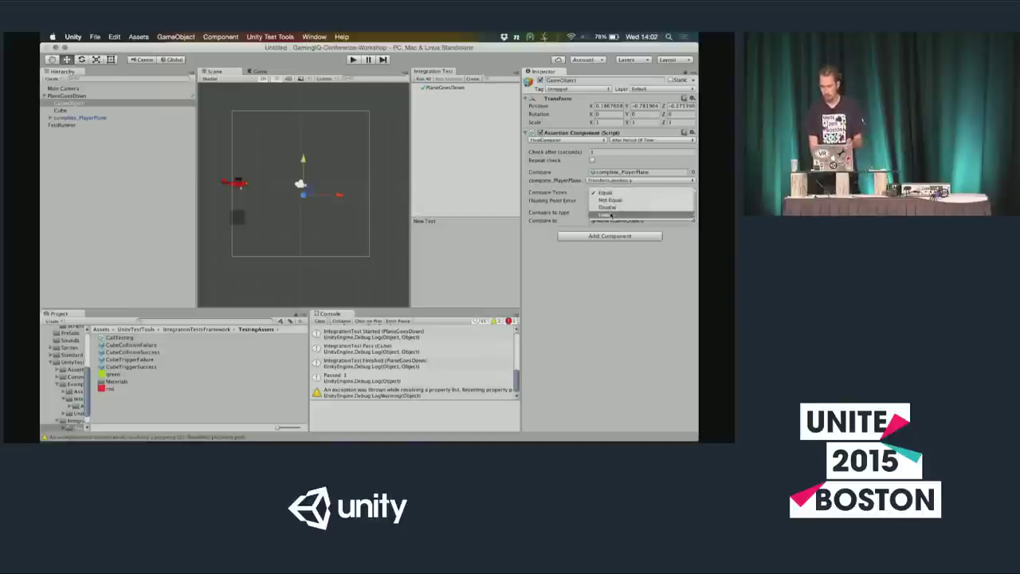
left_click(607, 215)
left_click(241, 186)
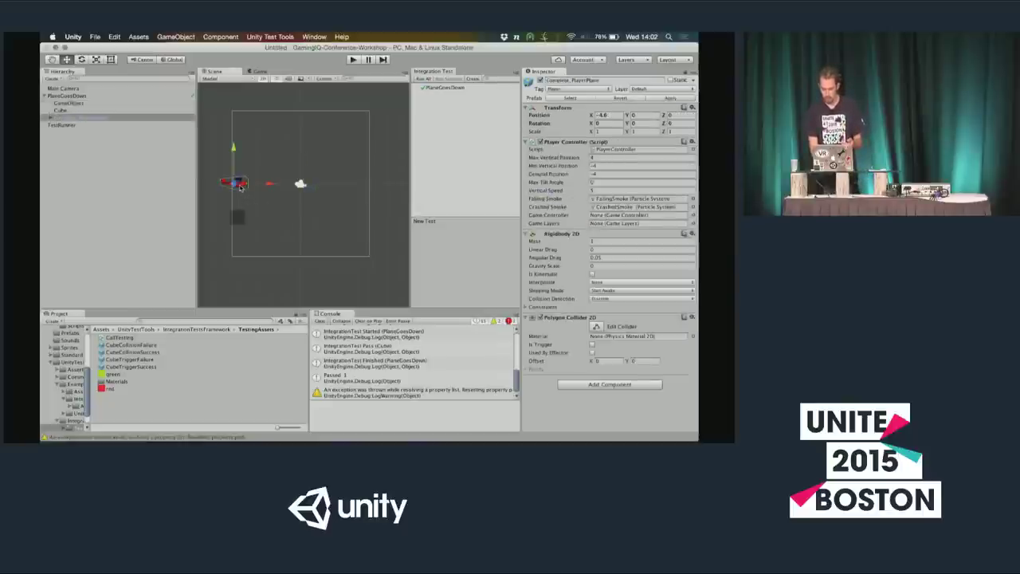
left_click(90, 104)
left_click(594, 200)
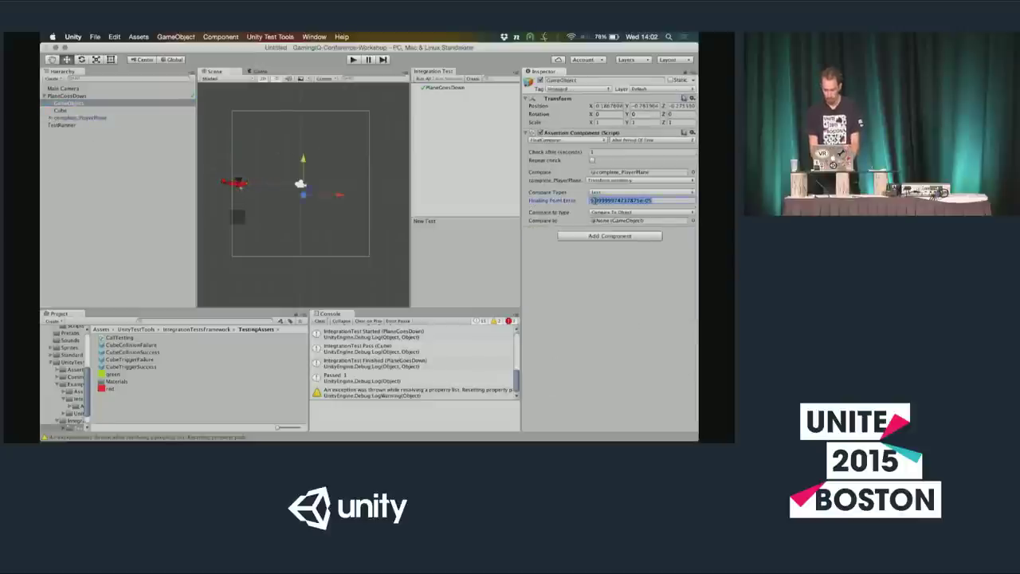
type("01")
key("Tab")
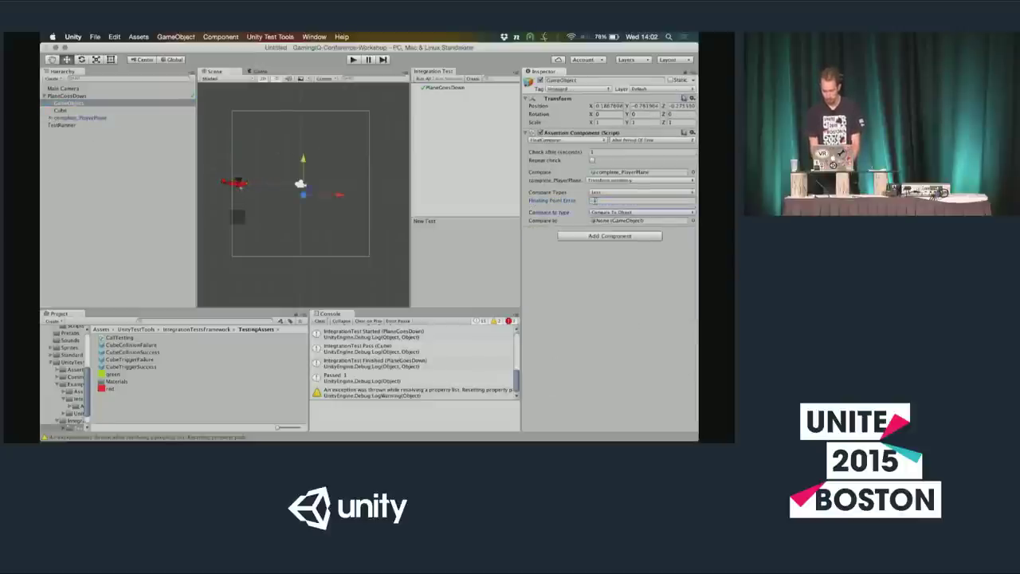
left_click(602, 214)
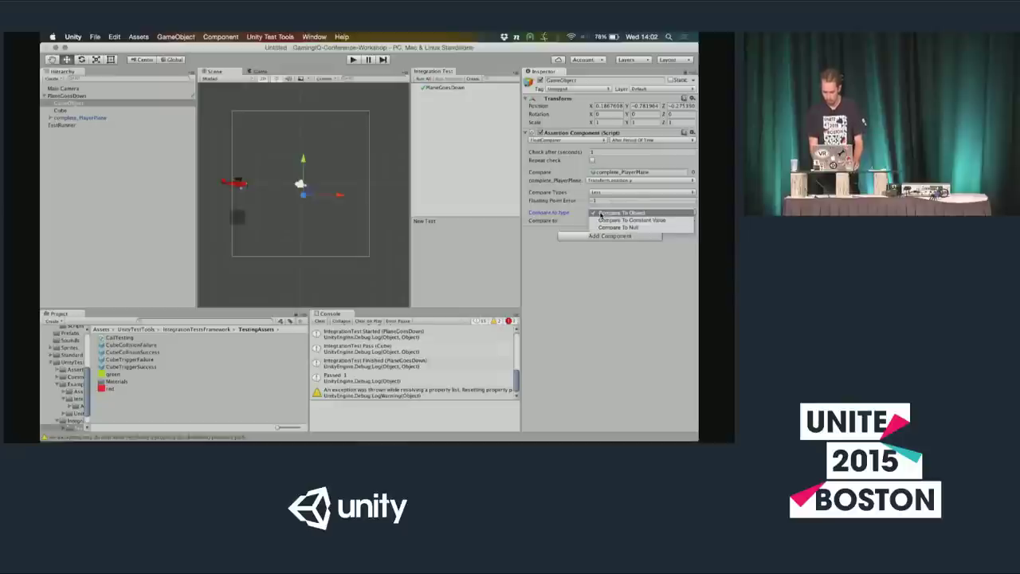
key("Escape")
Set the assertion's Floating Point Error to 0.0001
left_click(594, 200)
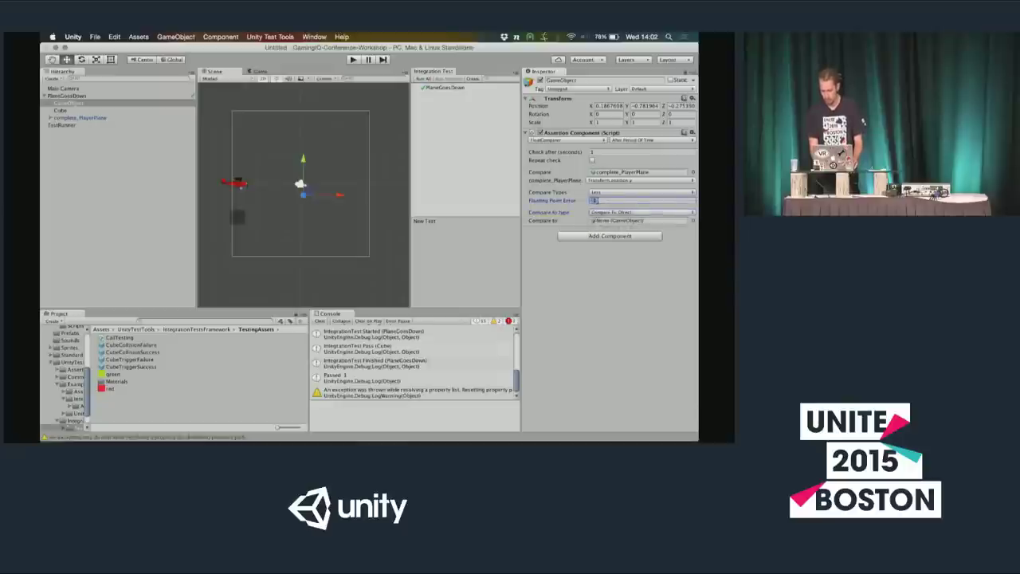
type("0.001")
key("Tab")
key("space")
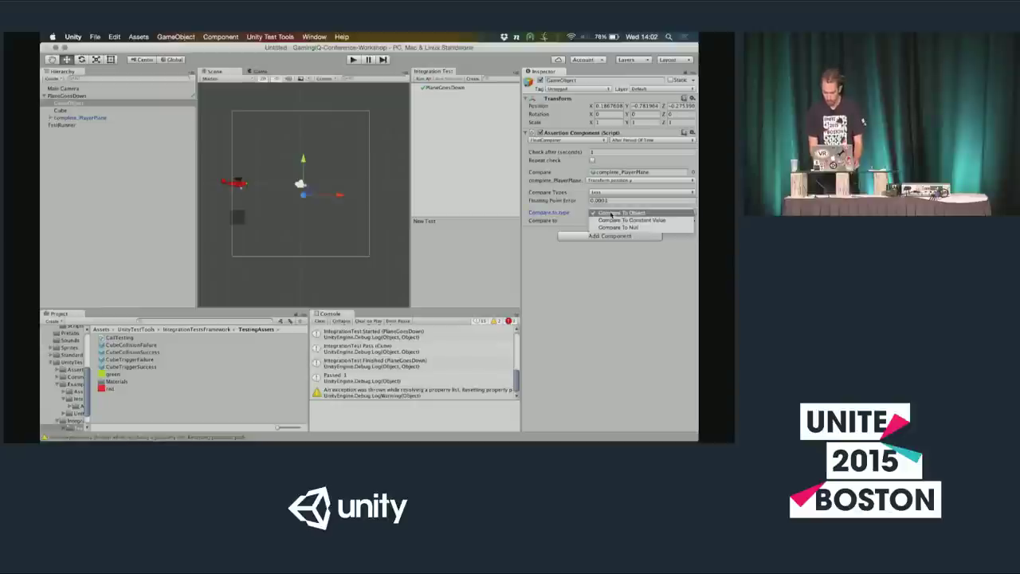
key("Return")
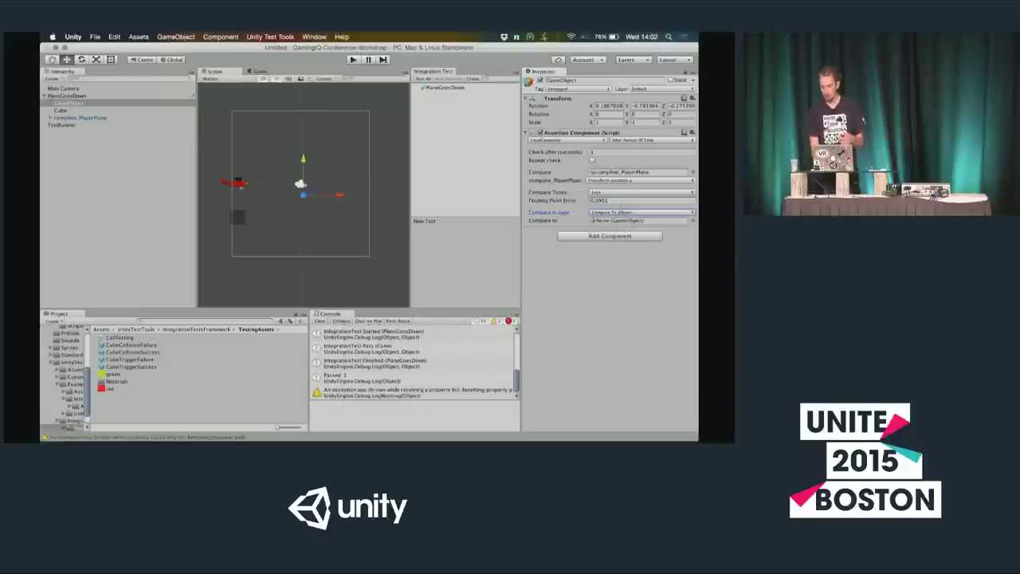
Make the assertion compare to a constant value and set the constant to -1
left_click(610, 213)
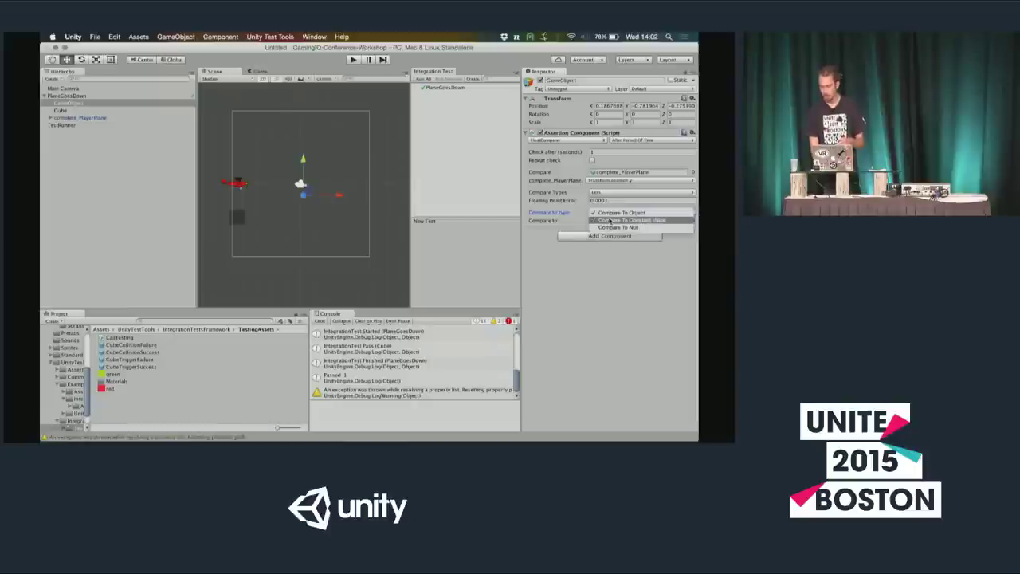
left_click(610, 220)
left_click(607, 222)
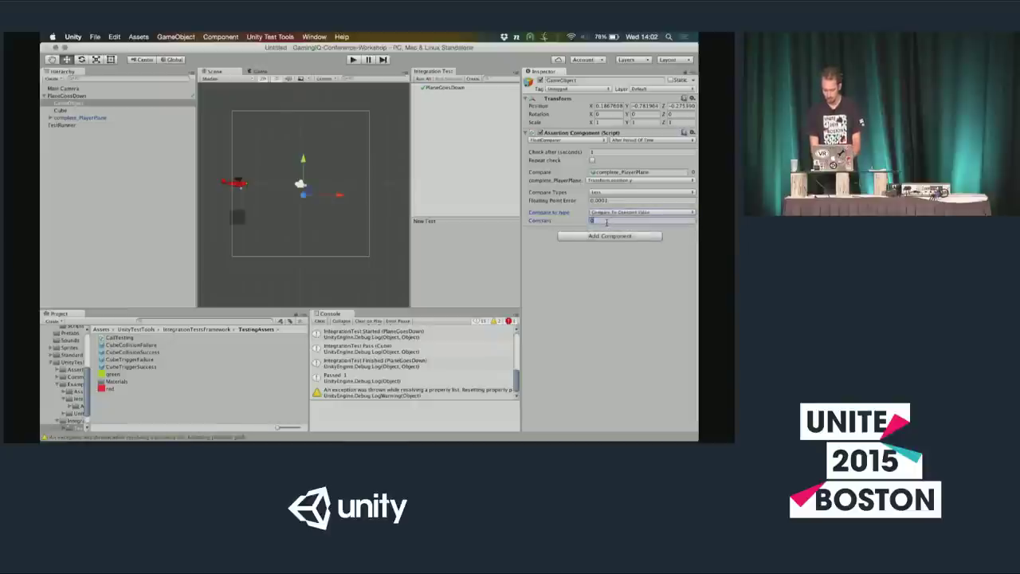
type("-1")
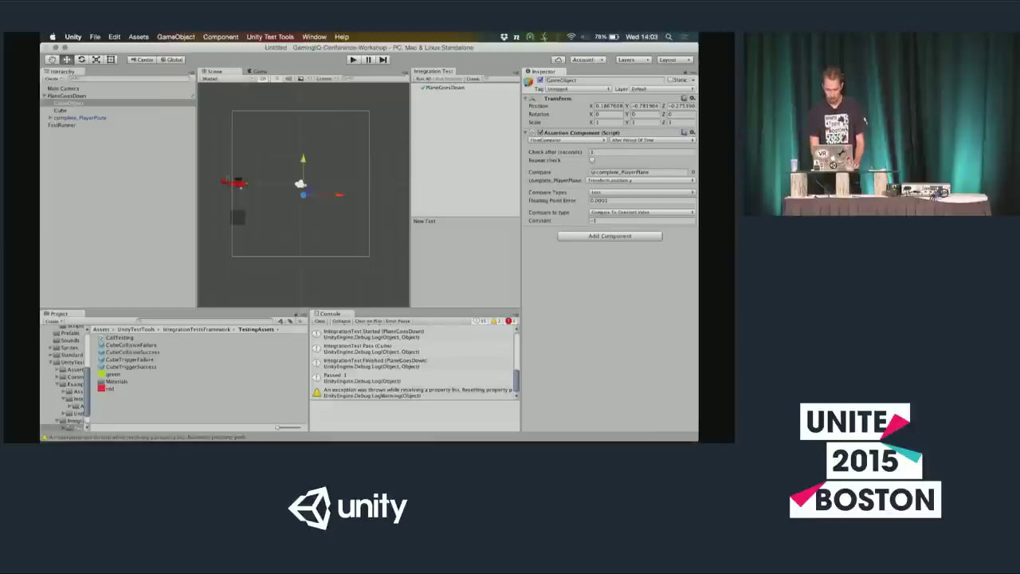
Enable Succeed on assertions for the PlaneGoesDown test
double_click(638, 172)
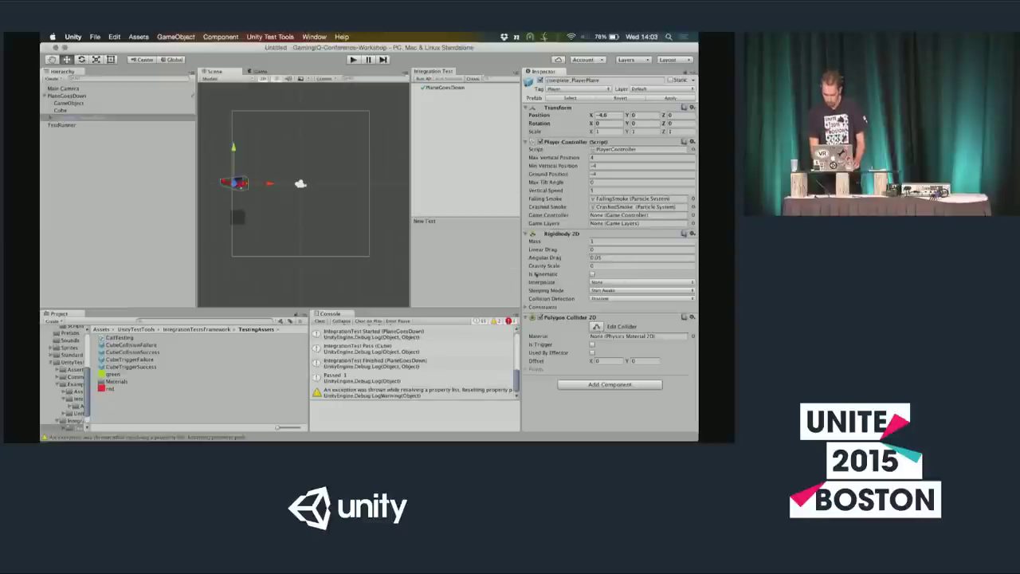
left_click(446, 88)
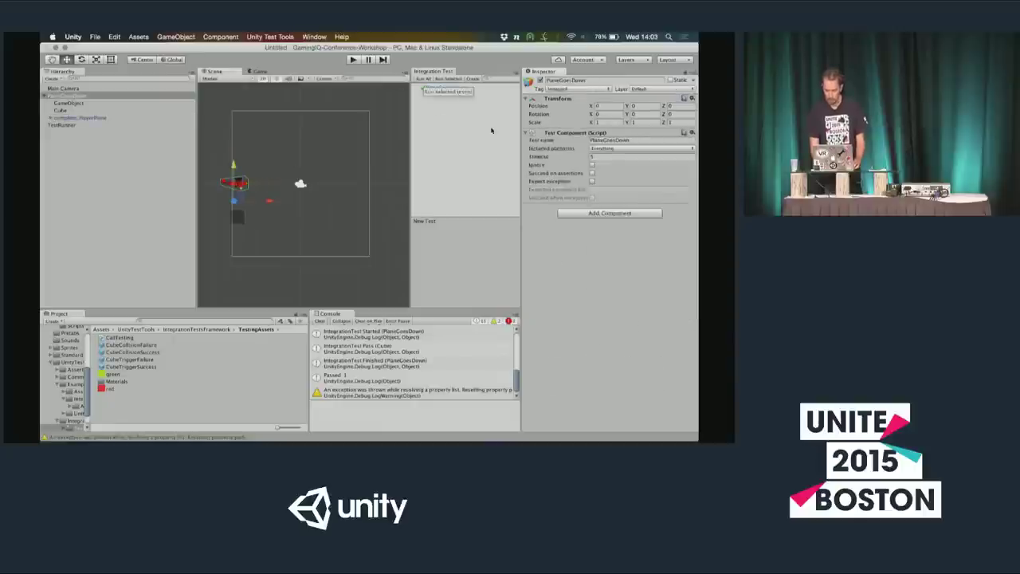
left_click(593, 173)
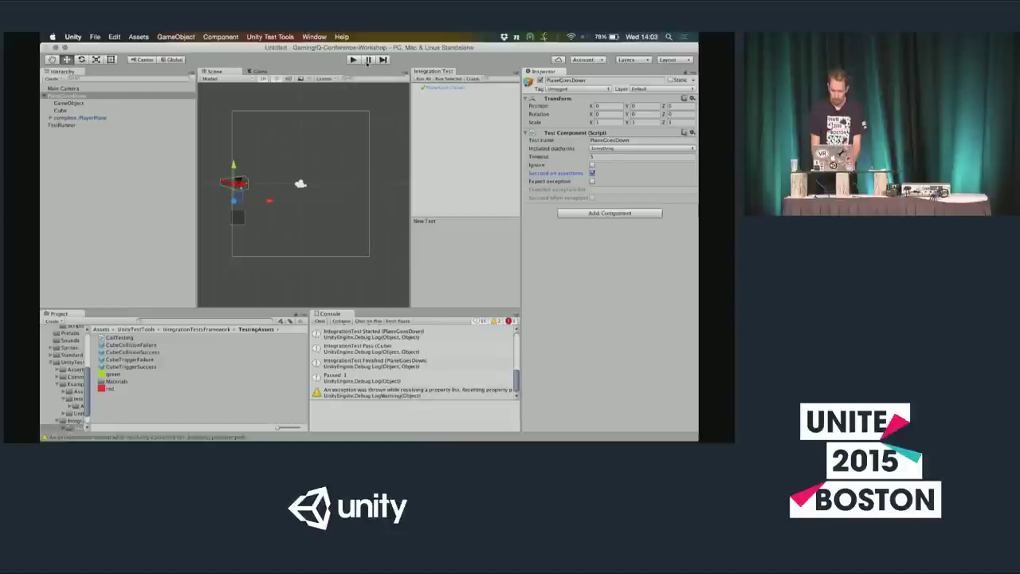
Move the cube out of the plane's path to about X 1.97 and run the PlaneGoesDown test
left_click(239, 217)
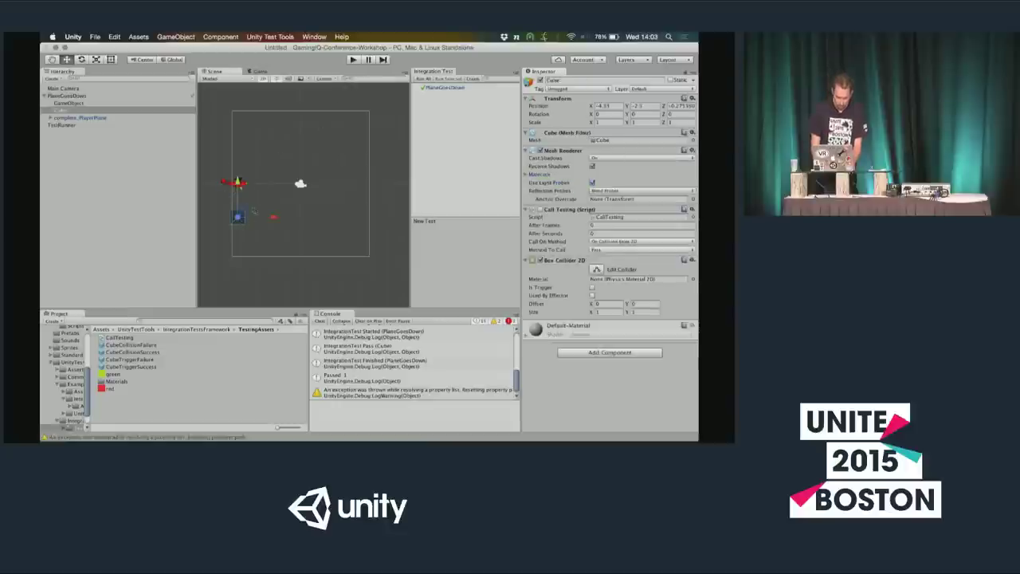
left_click_drag(239, 217, 329, 217)
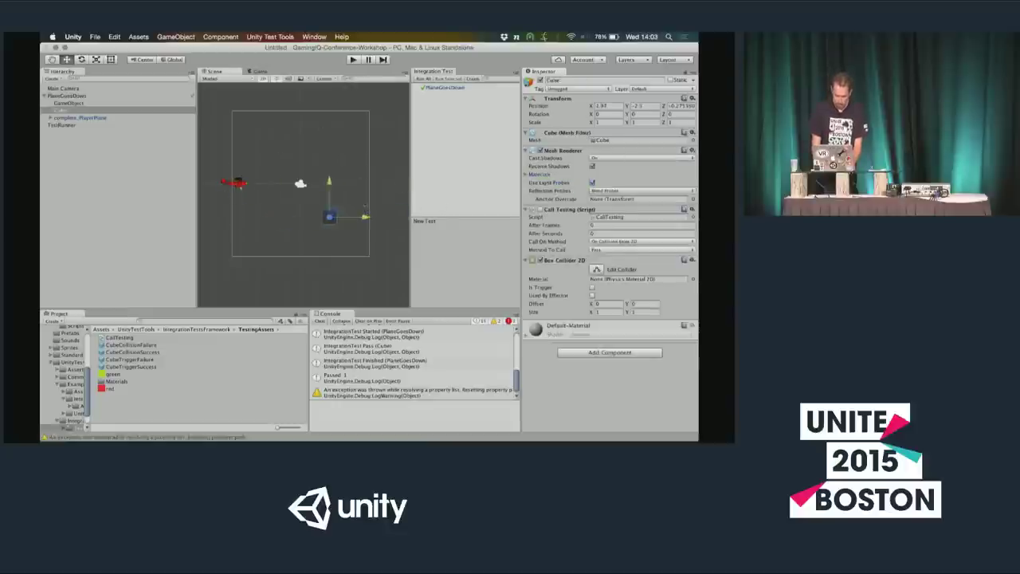
left_click(445, 89)
left_click(450, 79)
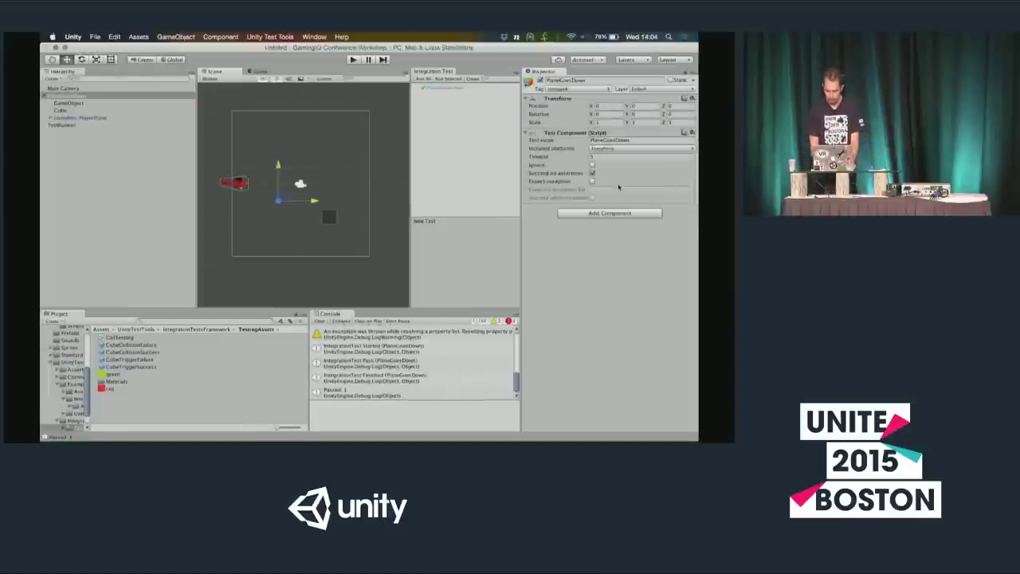
Review the components on the Cube and the Assertion Component settings on the nested game object
left_click_drag(520, 149, 546, 150)
left_click(90, 111)
left_click(89, 104)
left_click(84, 111)
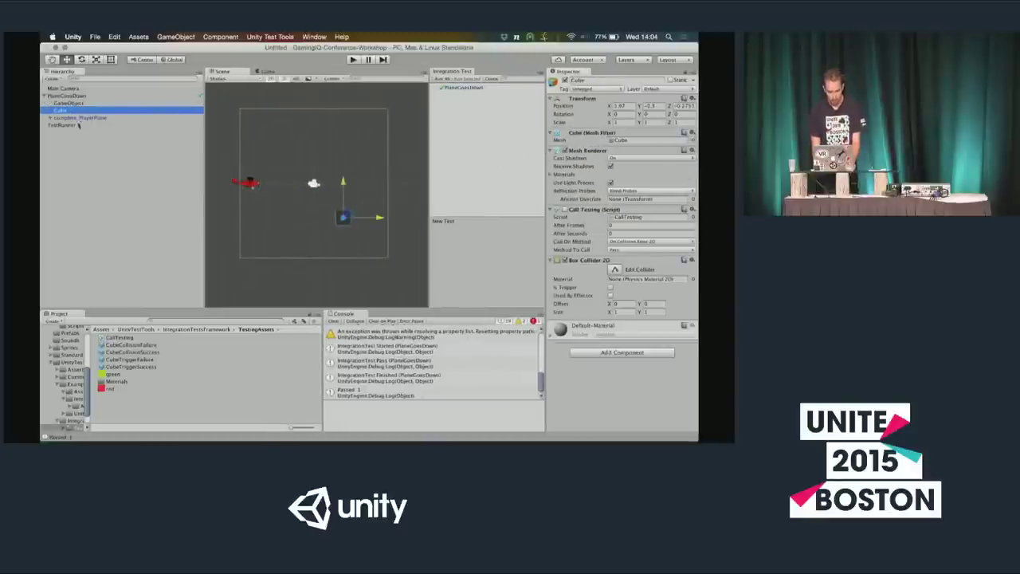
left_click(77, 104)
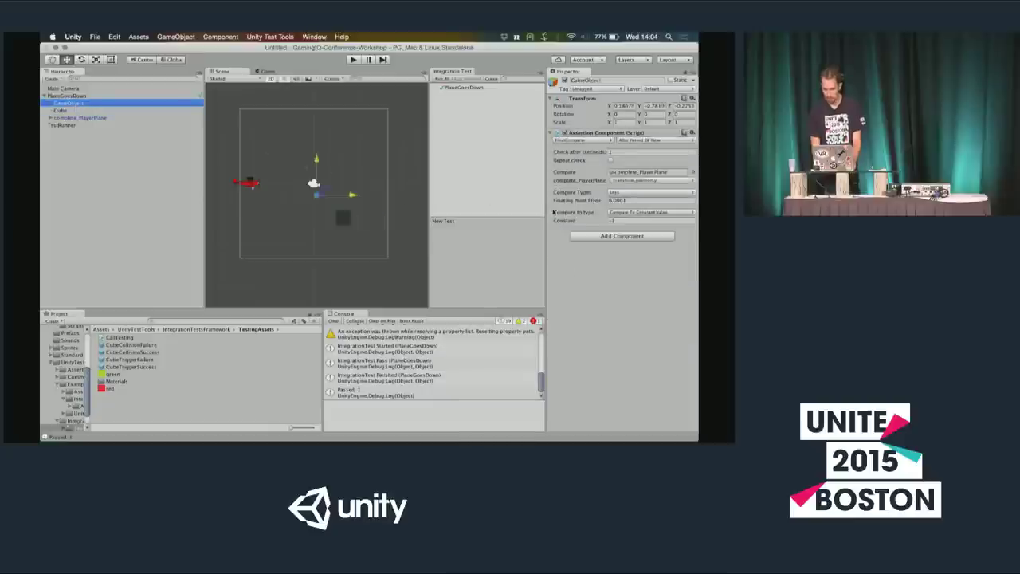
Search the project assets for "float" and open the FloatComparer script in MonoDevelop
left_click(226, 322)
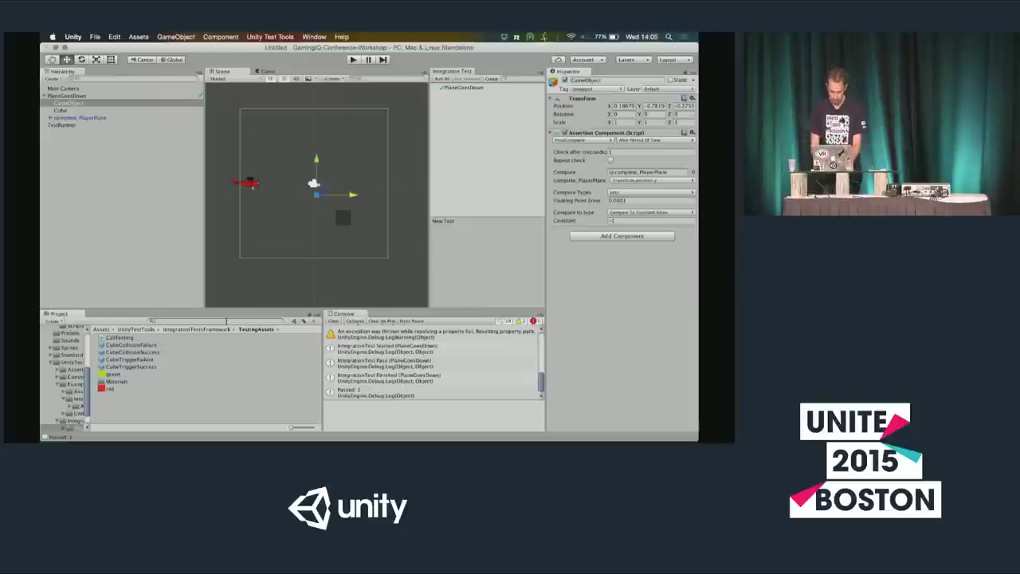
type("call")
double_click(124, 338)
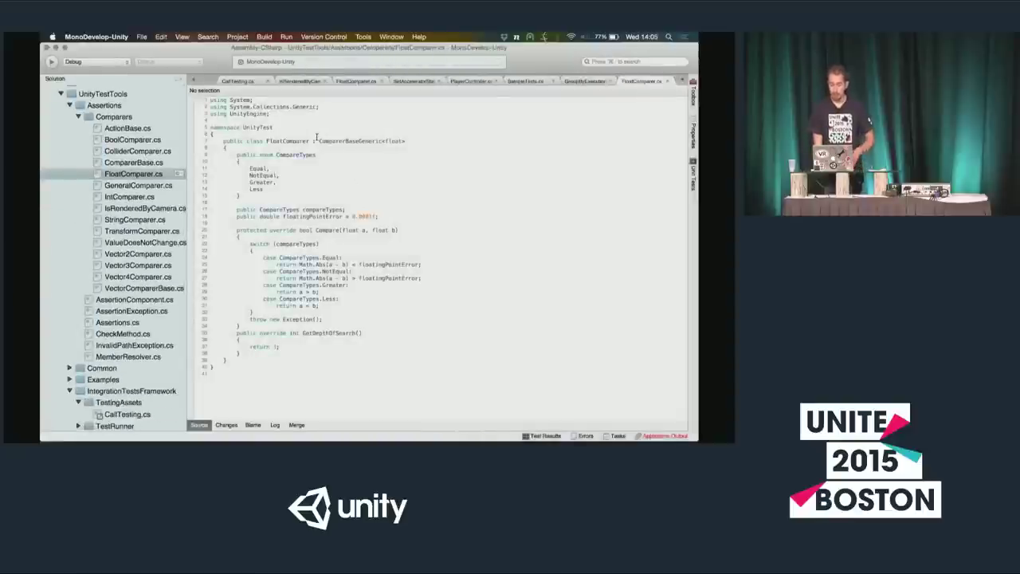
Examine the FloatComparer code, including the CompareTypes enum, the Compare method's float parameters and the public fields
left_click(319, 155)
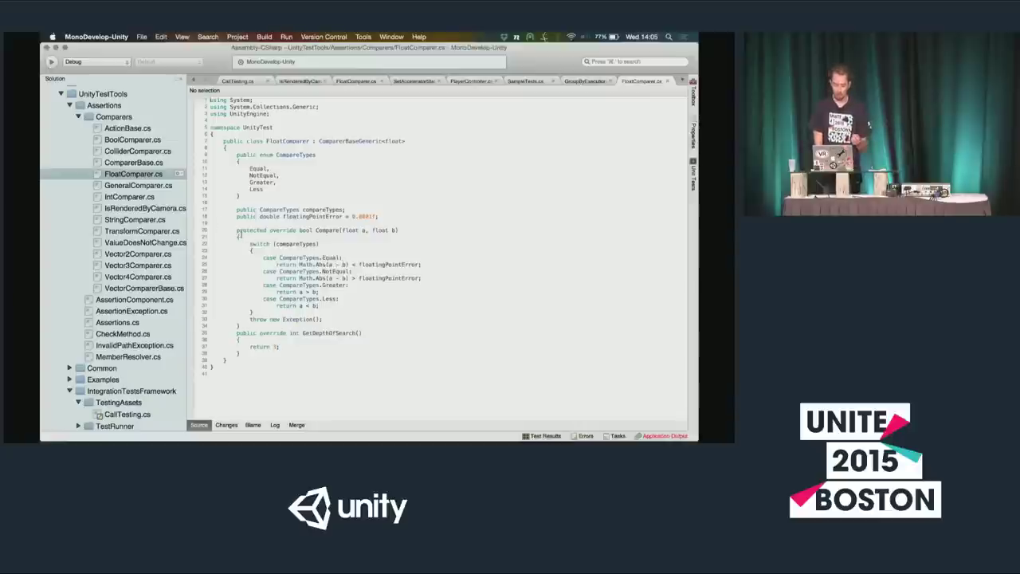
left_click(236, 231)
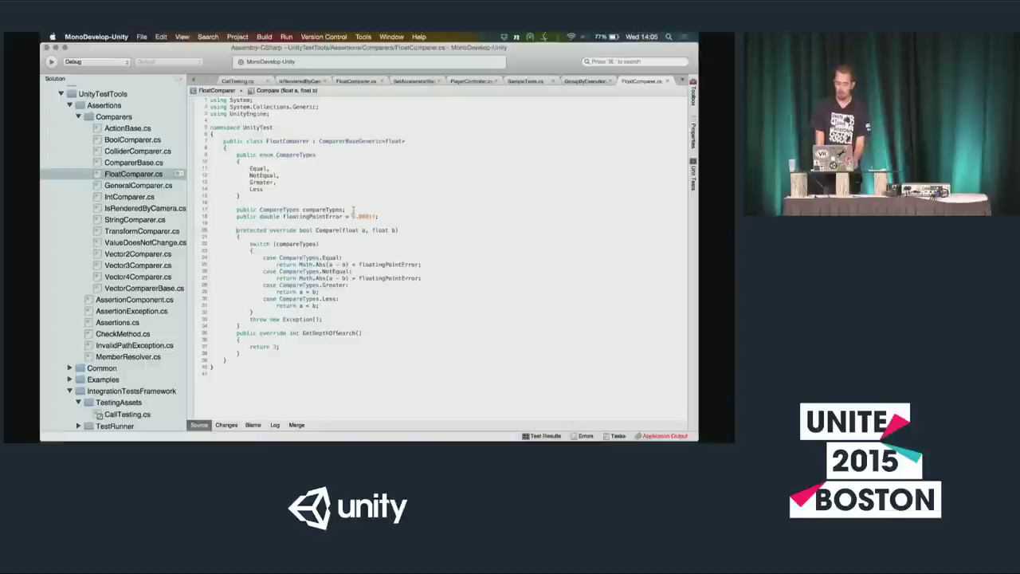
left_click_drag(343, 230, 398, 230)
left_click(405, 230)
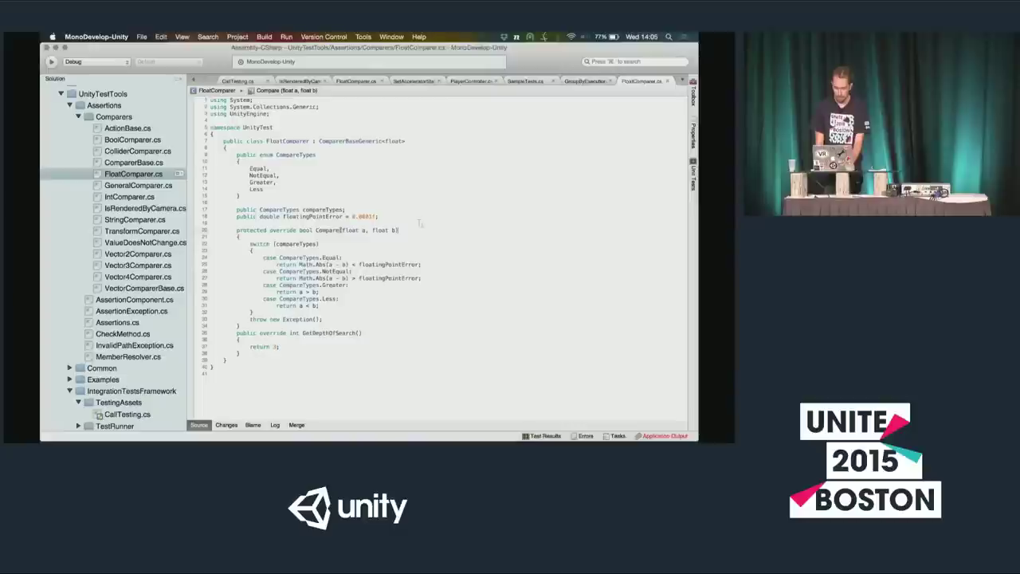
scroll(231, 168, "down", 2, "ctrl")
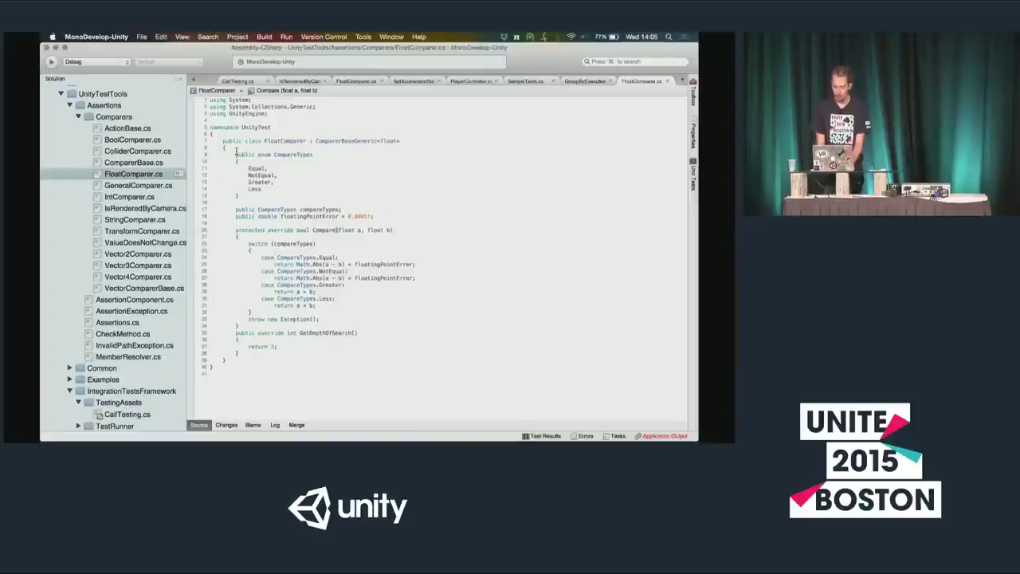
left_click_drag(236, 209, 235, 223)
Switch back to Unity and show the Assertion Component on the game object nested under PlaneGoesDown
key("super+Tab")
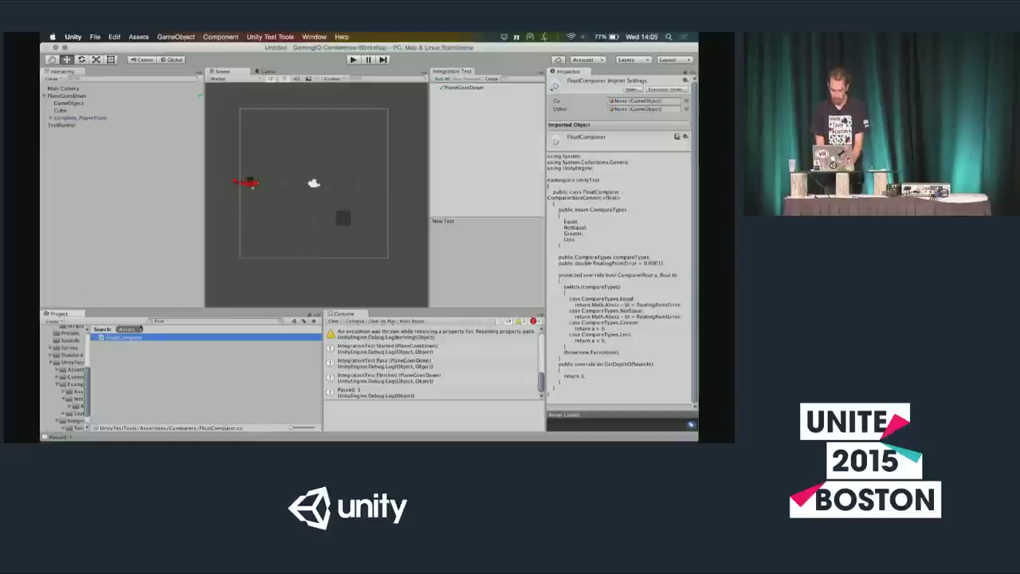
left_click(70, 103)
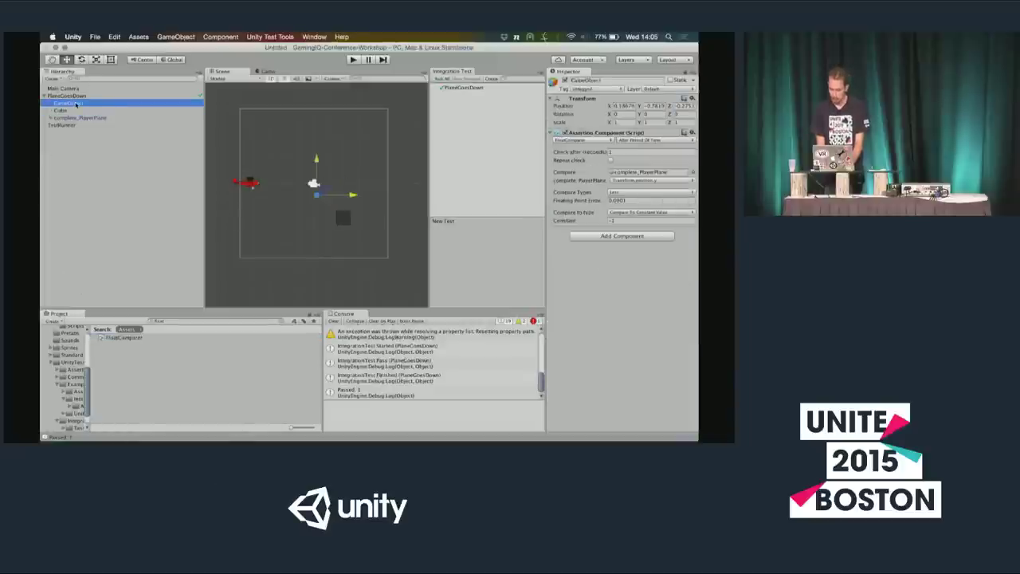
Check the Assertion Component's Compare Types setting against the public fields in the FloatComparer script in MonoDevelop, and return to Unity
left_click(563, 193)
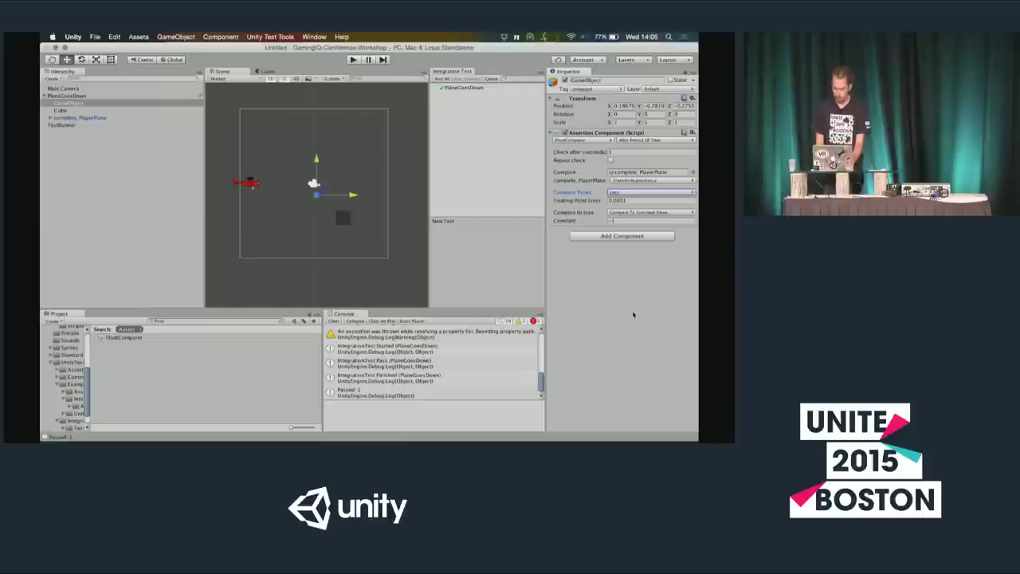
key("super+Tab")
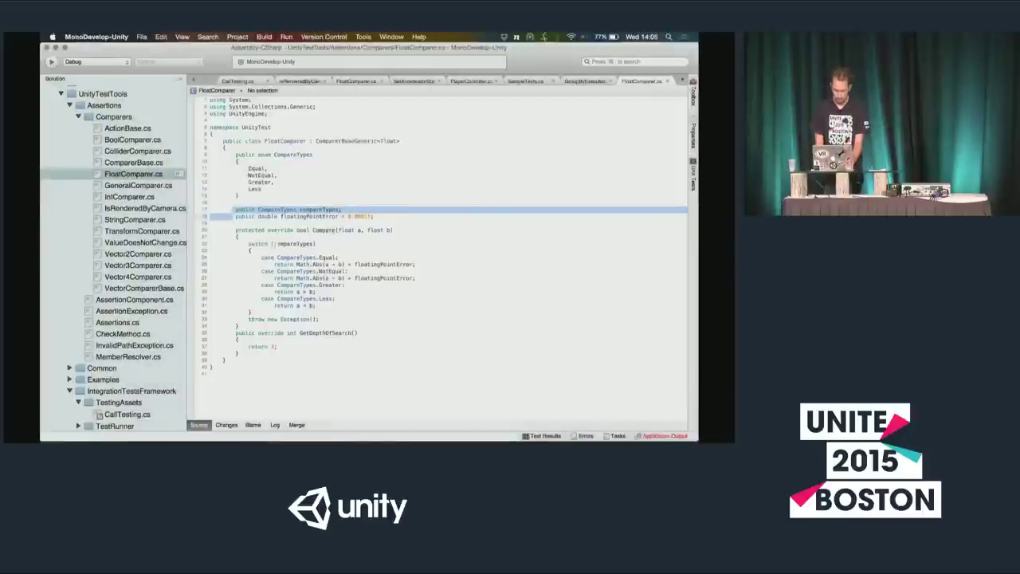
key("super+Tab")
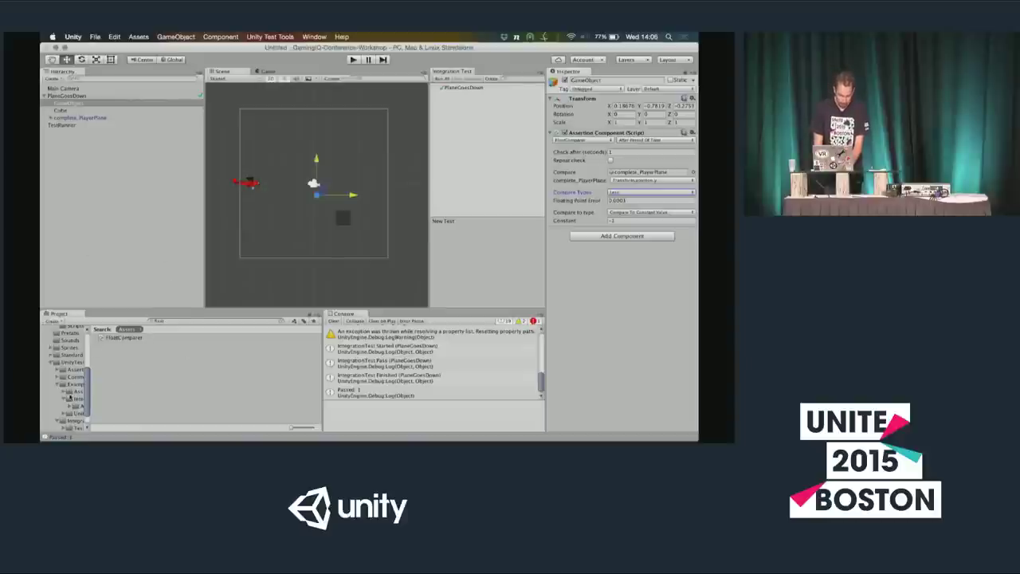
Open the complete_Tests scene from Assets/Complete/Scenes without saving the untitled scene
left_click_drag(89, 395, 89, 363)
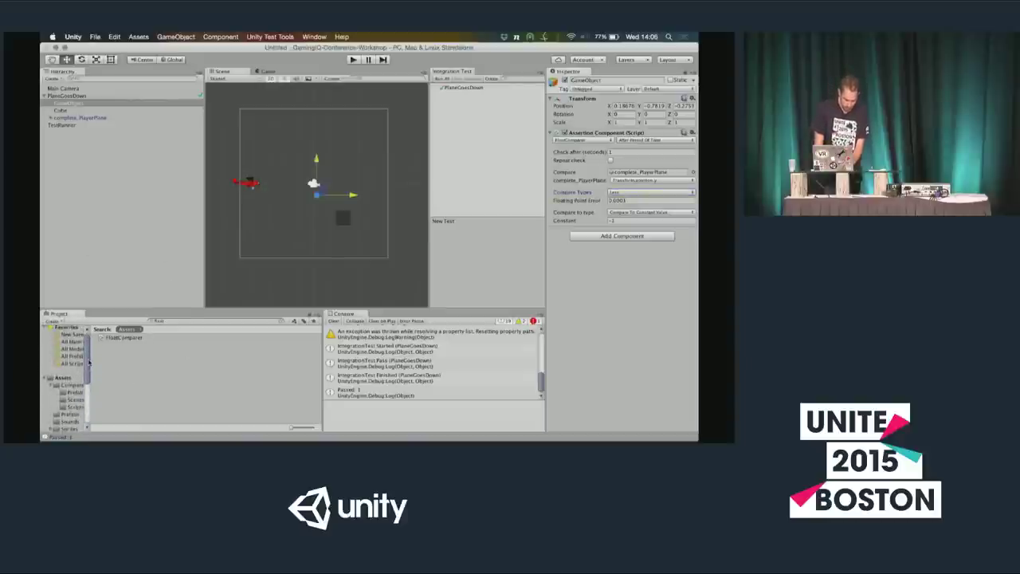
left_click(74, 399)
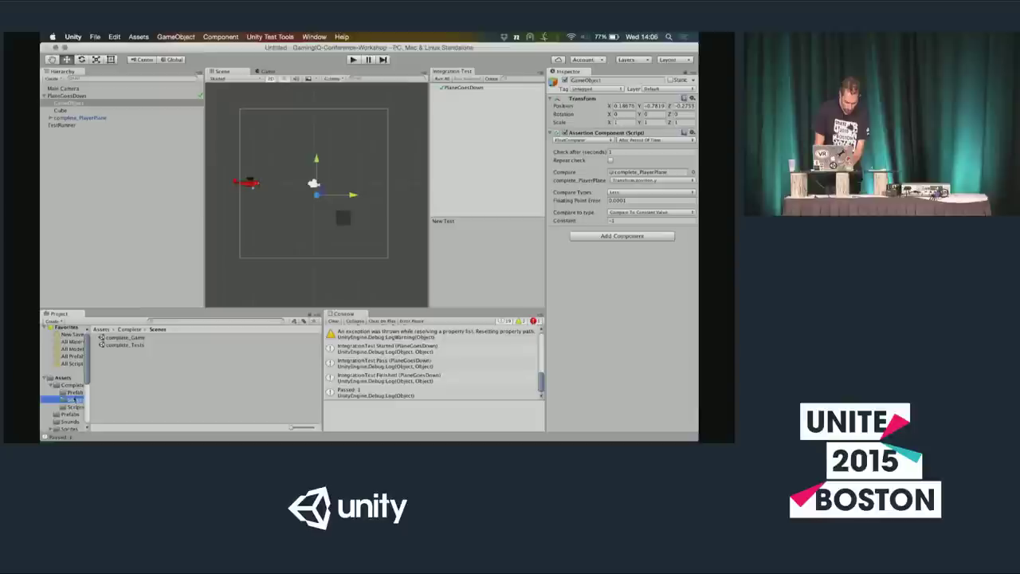
double_click(136, 347)
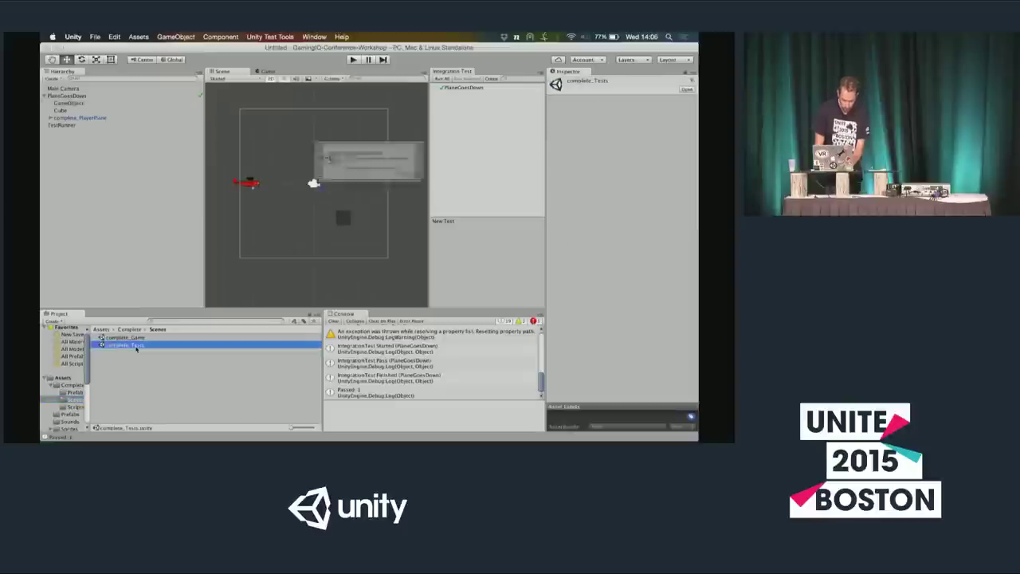
left_click(338, 188)
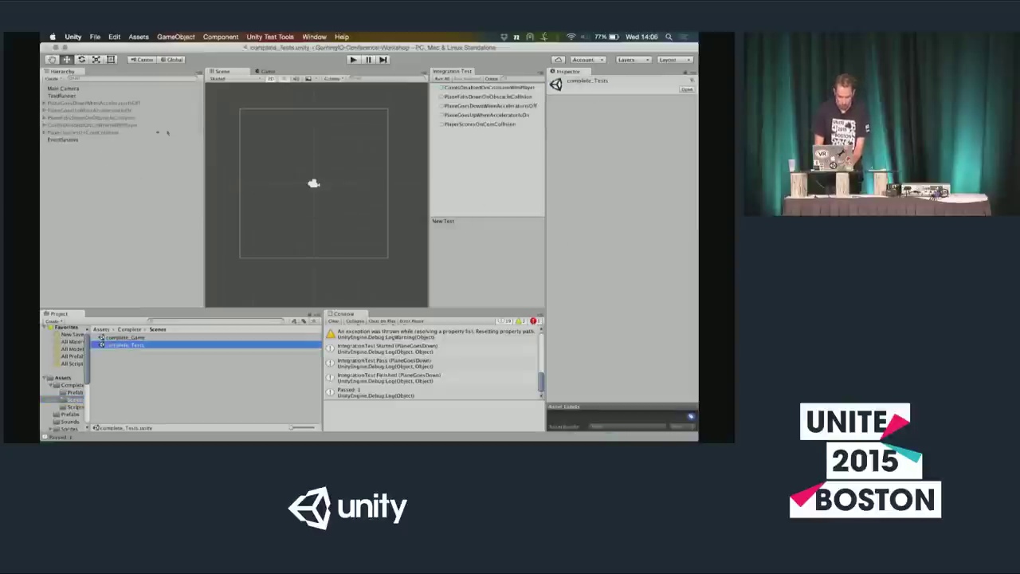
Run only the PlaneGoesUpWhenAcceleratorIsOn integration test
left_click(485, 115)
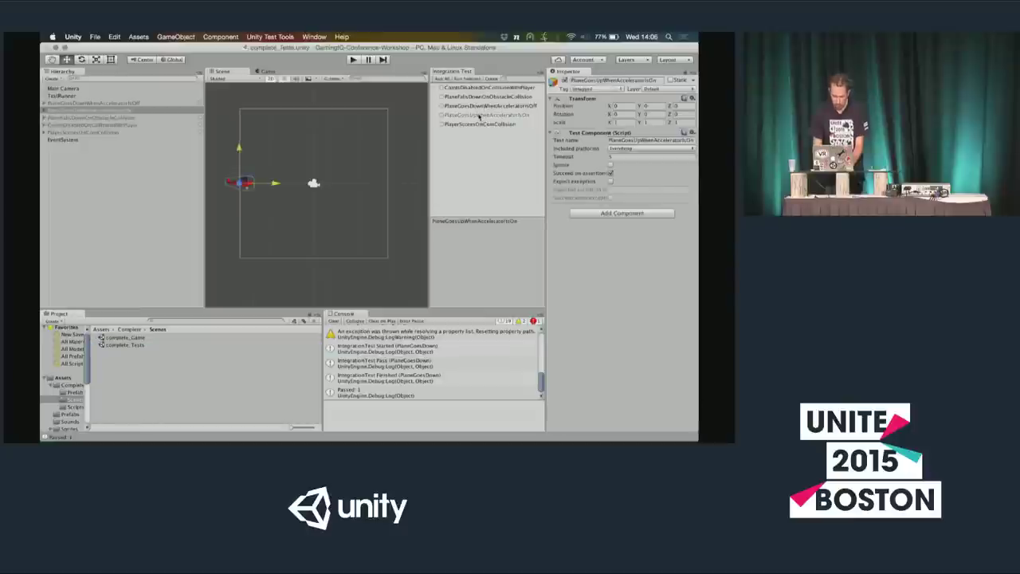
left_click(120, 110)
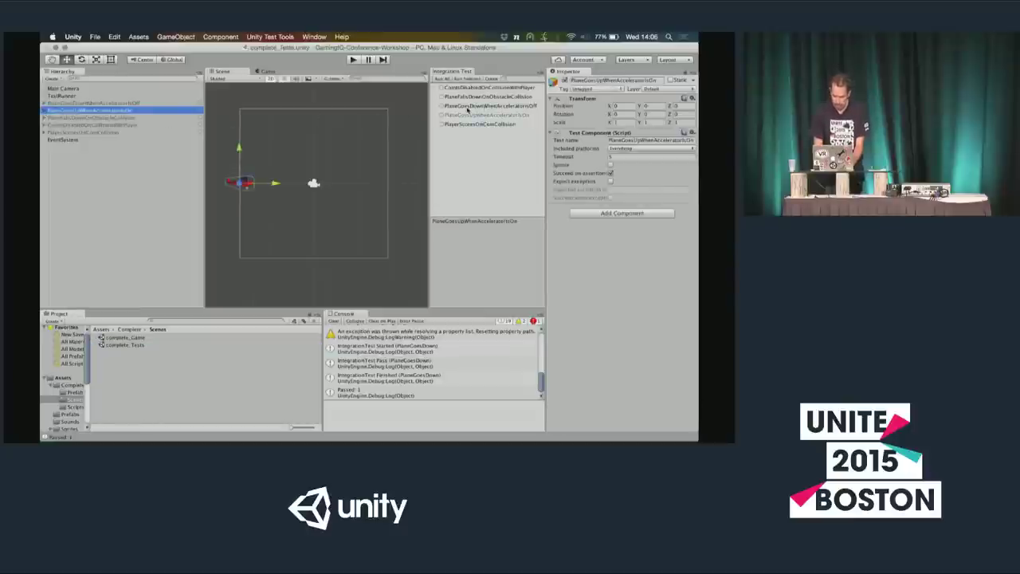
left_click(467, 80)
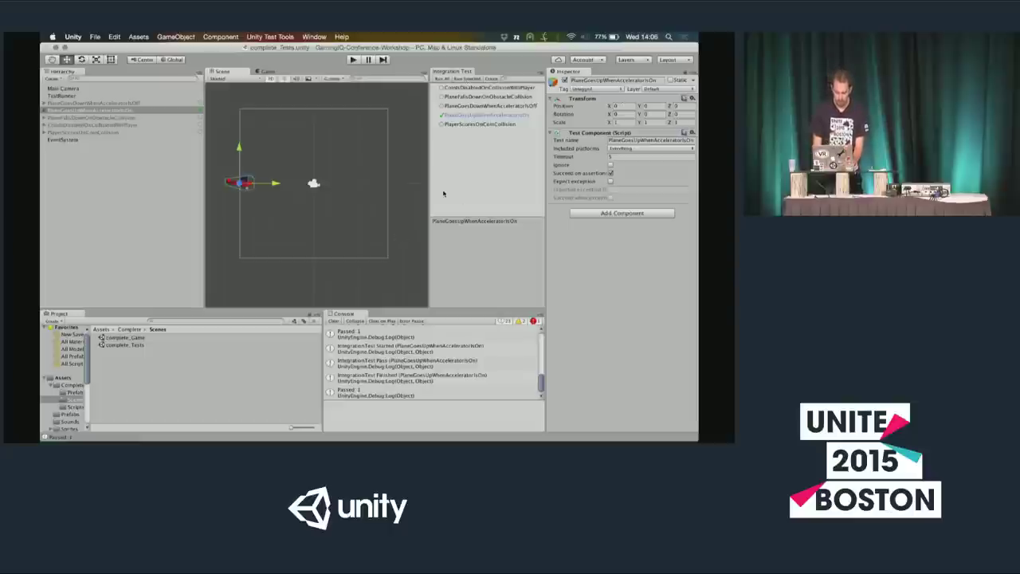
Expand PlaneGoesUpWhenAcceleratorIsOn and review the AssertThatPlaneGoesUp assertion settings and the PlayerPlane components
left_click(44, 110)
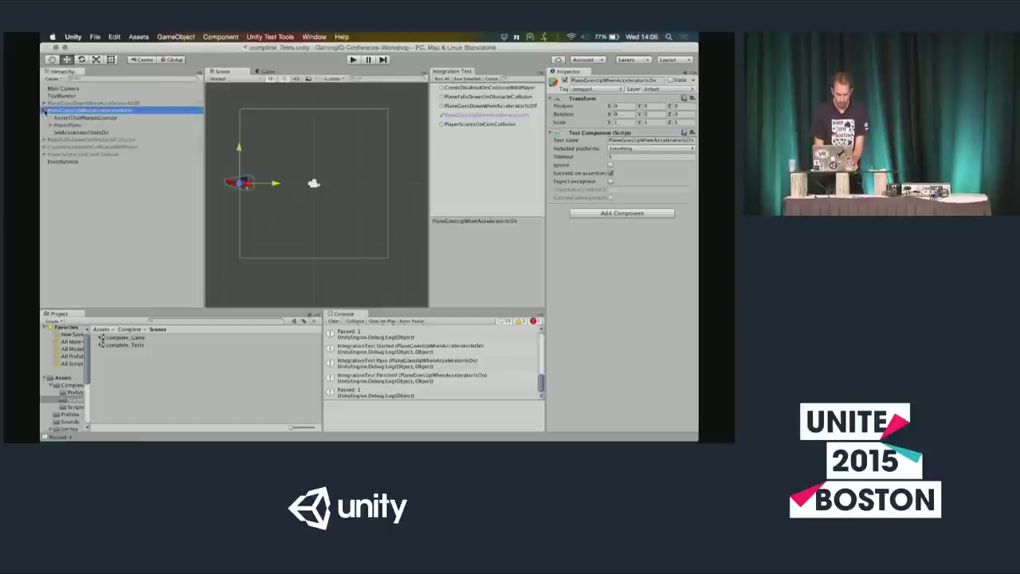
left_click(90, 133)
key("Up")
key("Up")
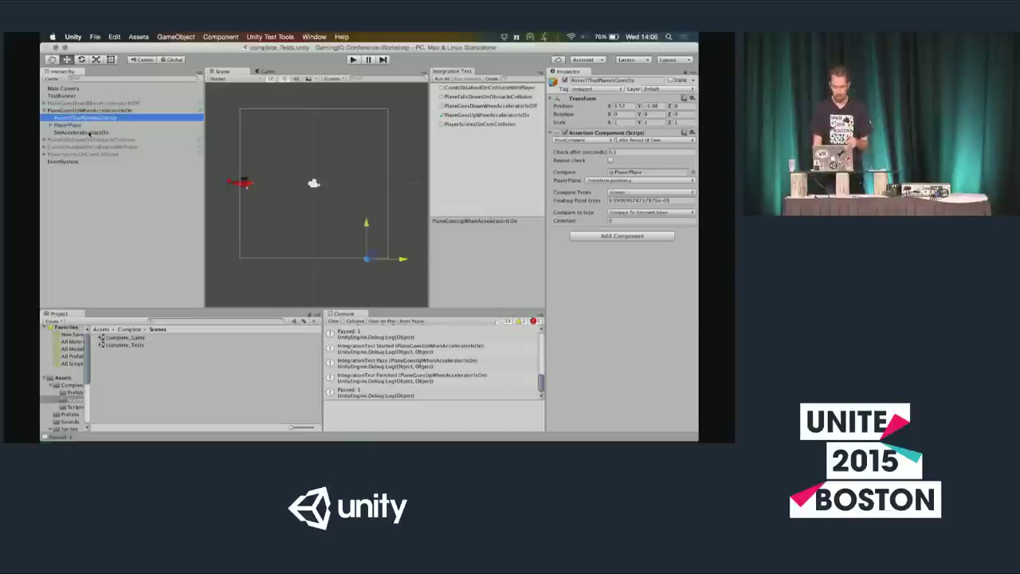
key("Up")
key("Down")
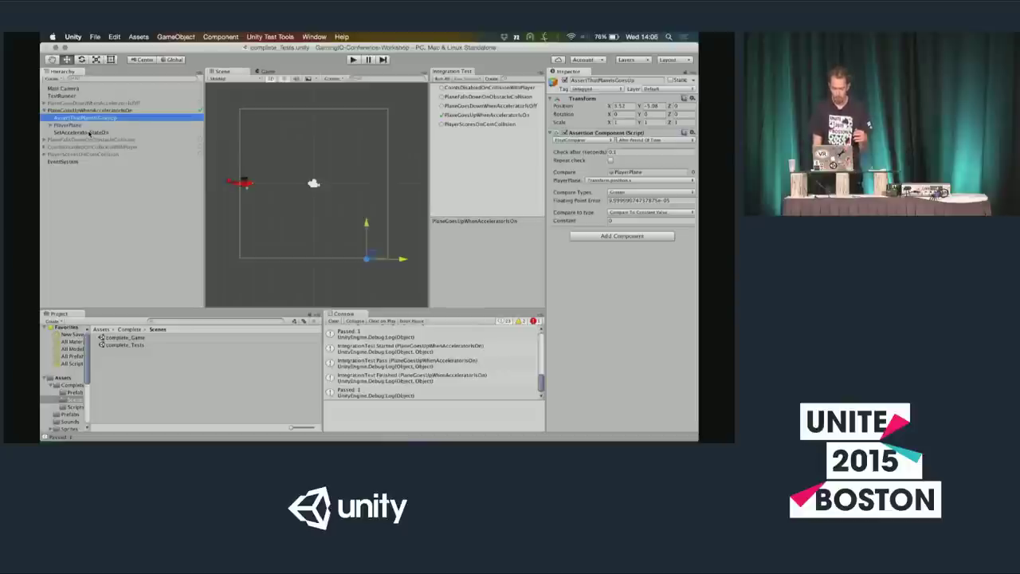
key("Down")
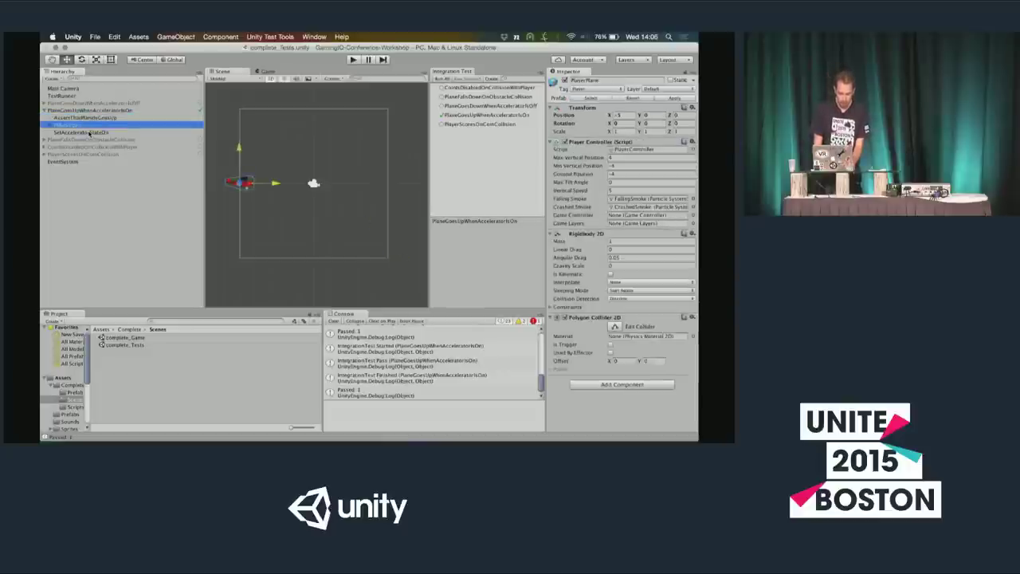
Inspect the SetAcceleratorStateOn object in a widened Inspector, follow its Player Controller reference to PlayerPlane, and return to it
left_click(90, 133)
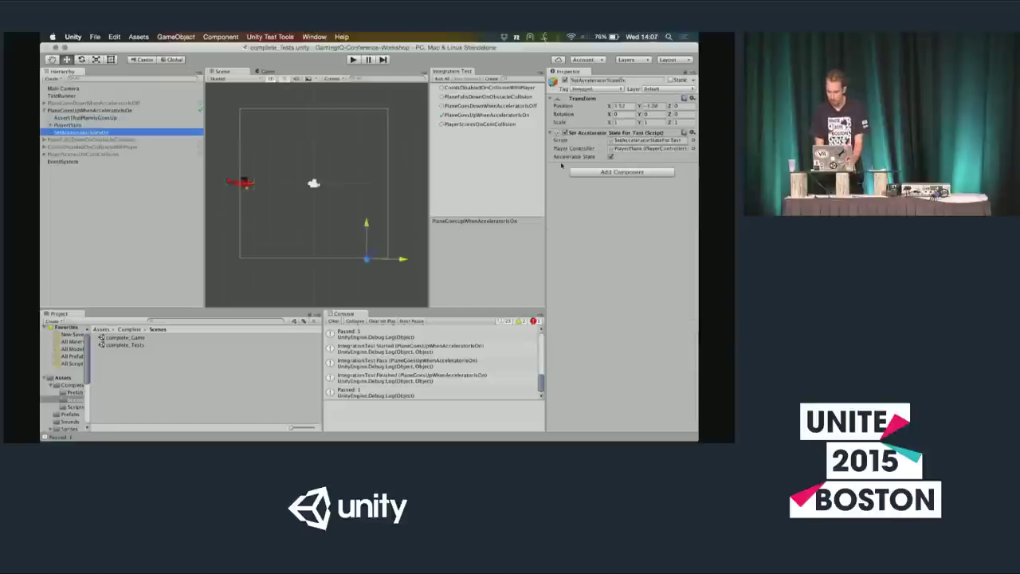
left_click_drag(547, 169, 508, 171)
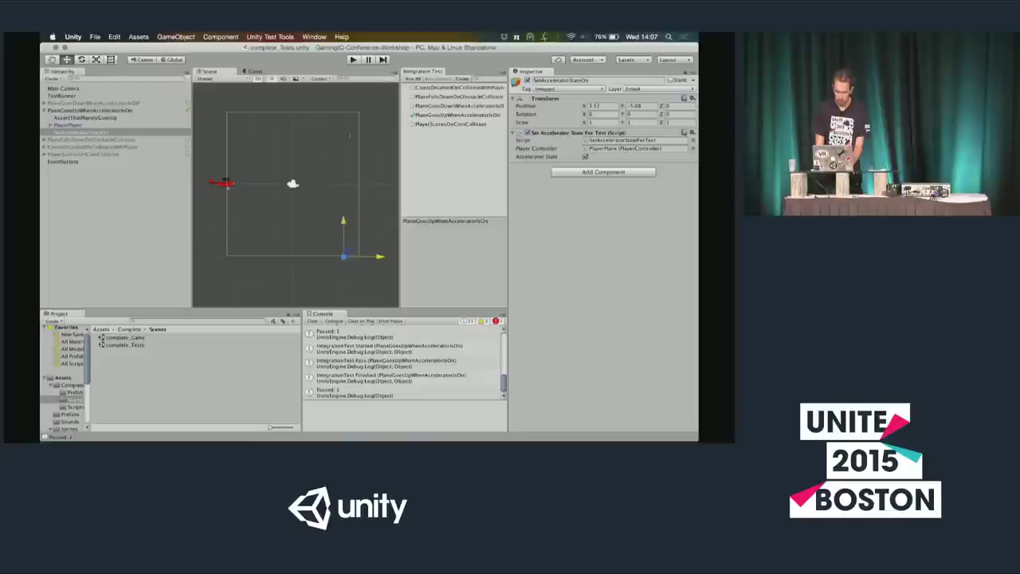
double_click(611, 149)
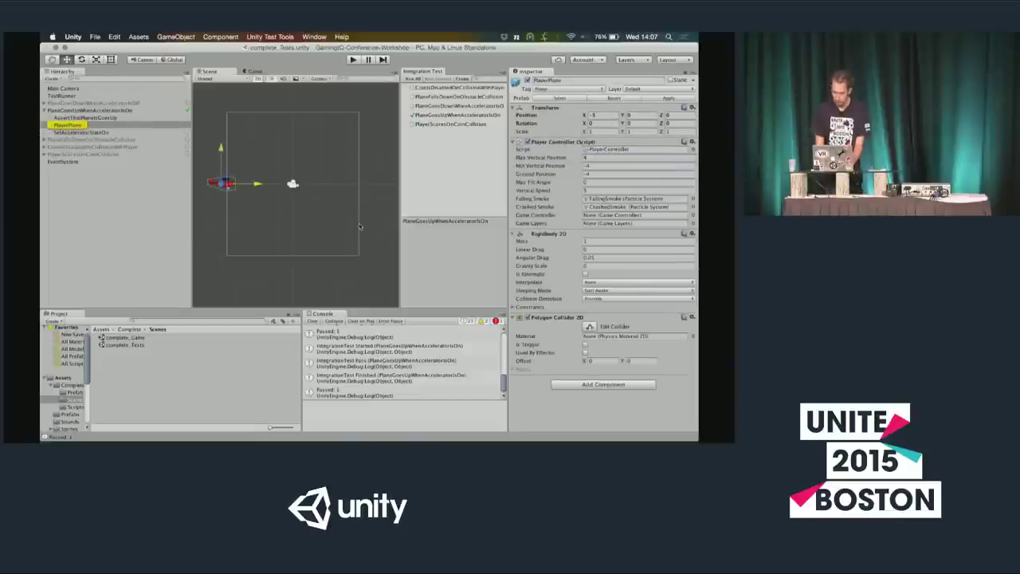
left_click(73, 132)
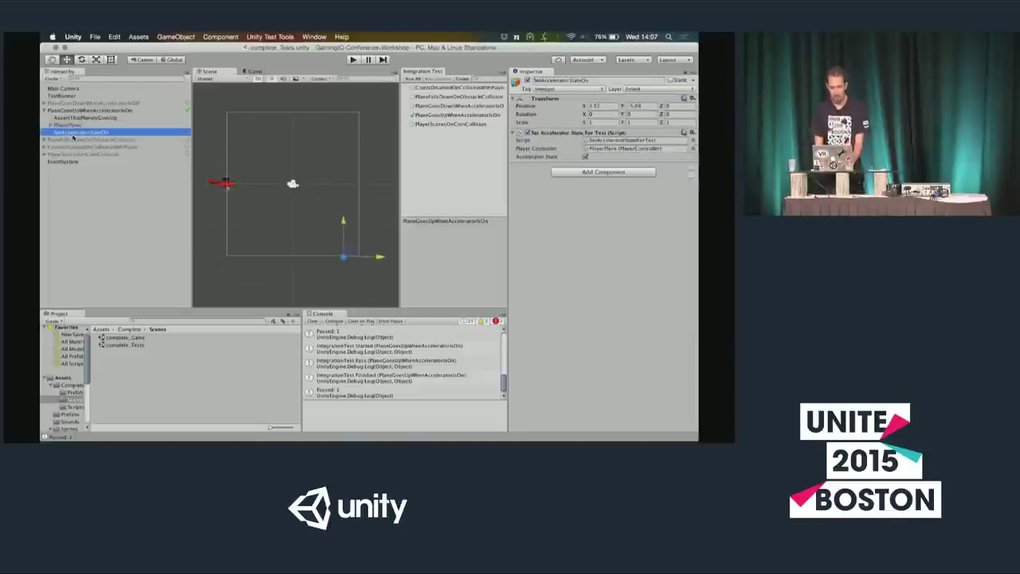
double_click(622, 149)
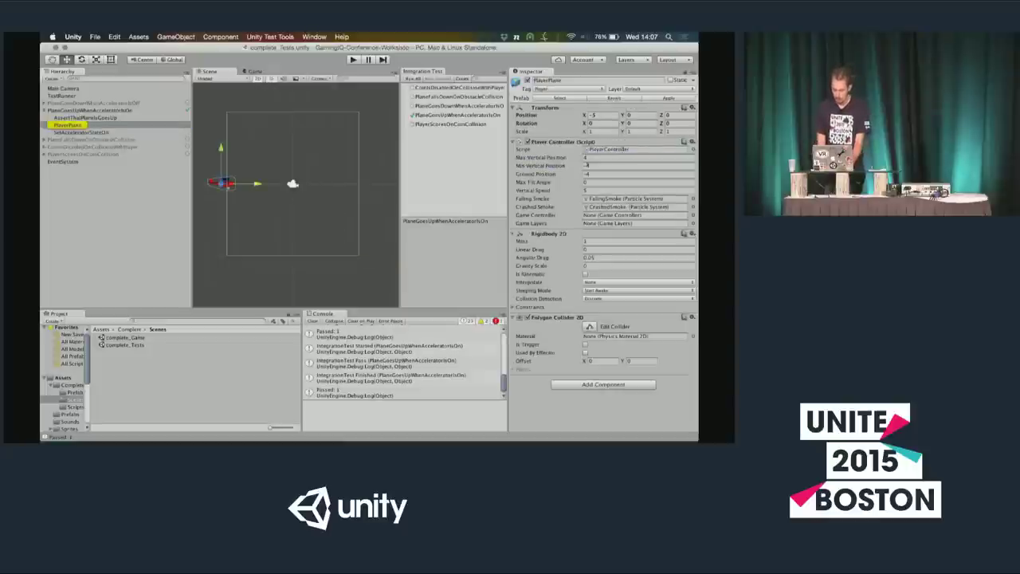
key("super+z")
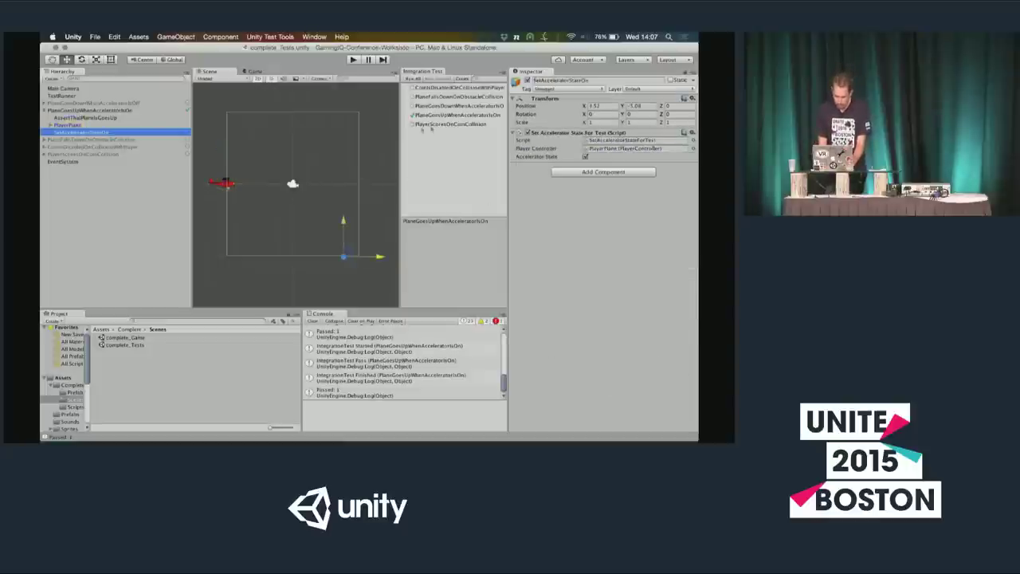
Open the SetAcceleratorStateForTest script in MonoDevelop and compare its code with the component's fields in Unity
double_click(635, 141)
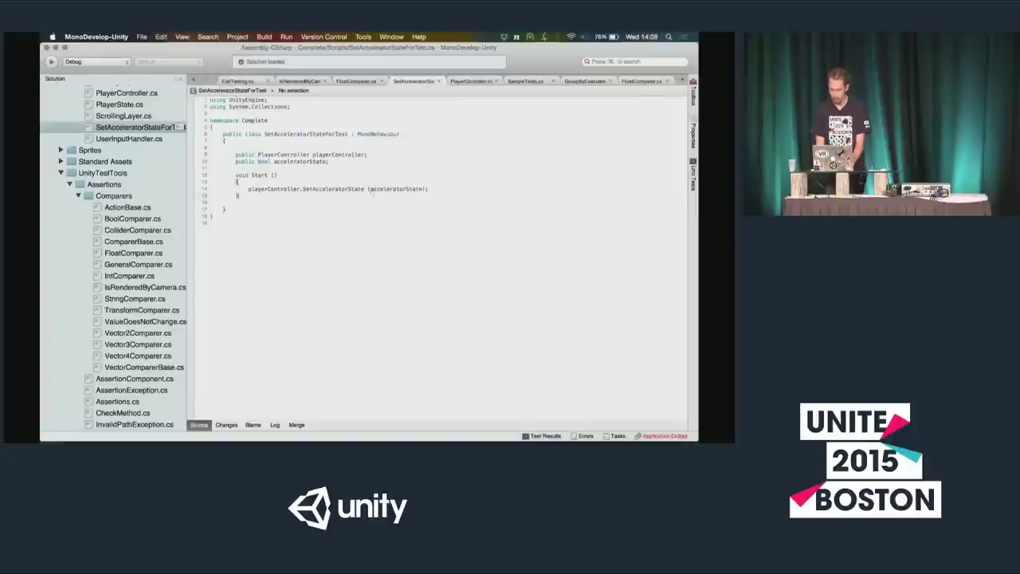
key("super+Tab")
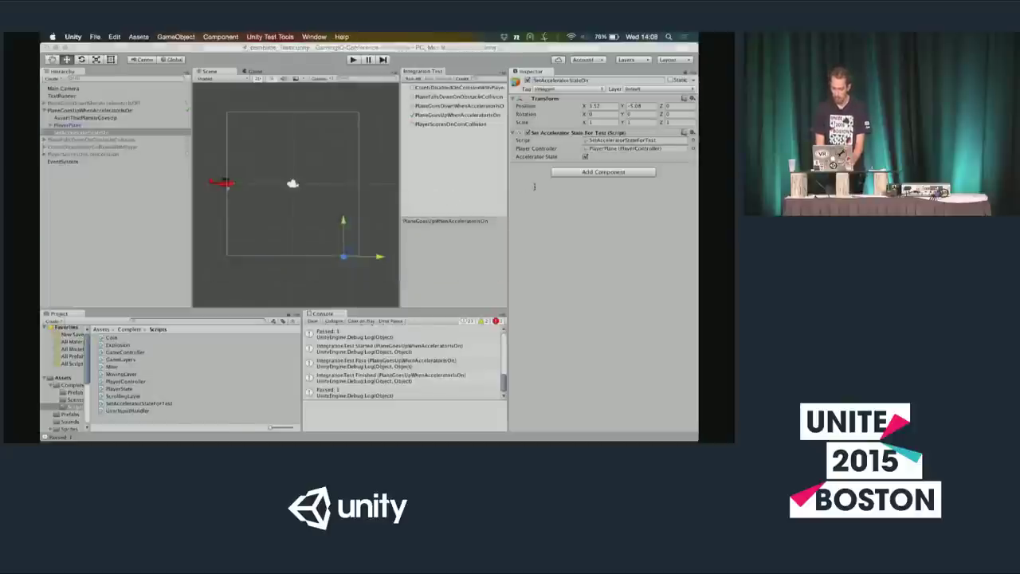
key("super+Tab")
key("super+Tab")
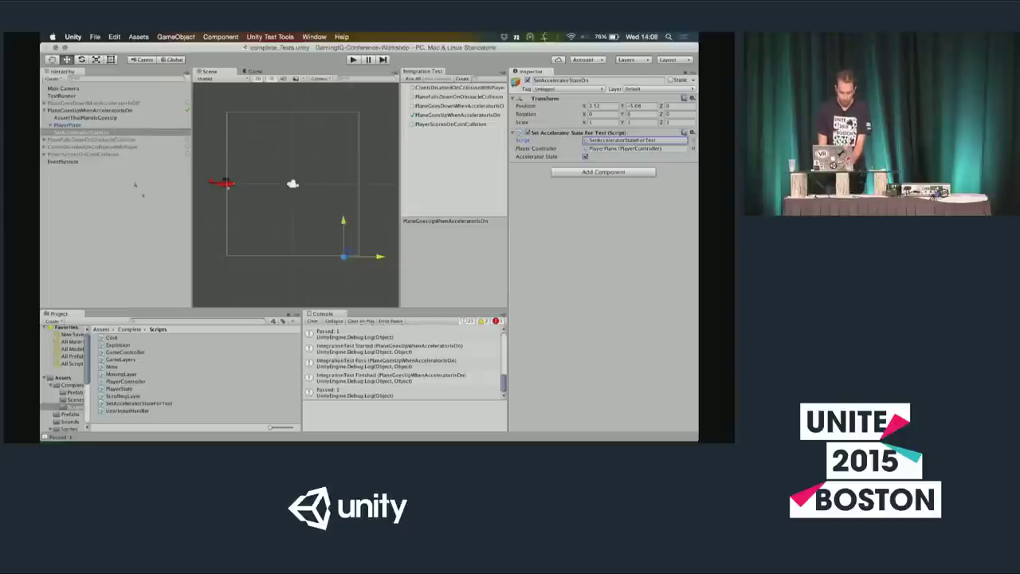
Browse the Complete folder's subfolders in the project assets and return to the Scenes folder
left_click(71, 408)
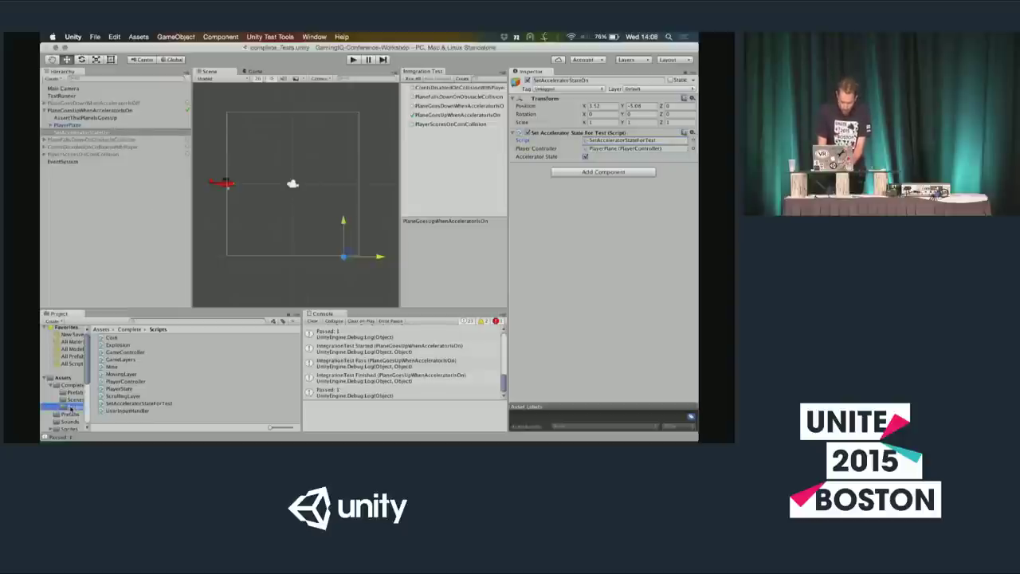
key("Up")
key("Up")
key("Down")
key("Down")
key("Up")
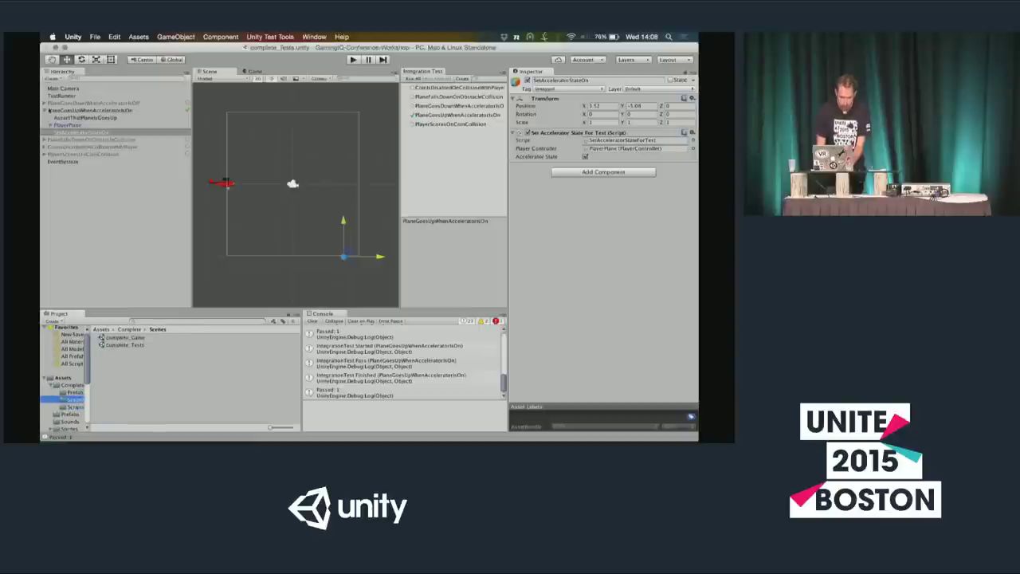
Build and run the complete_Tests scene's tests on a platform with the Platform Runner, and close the test player
left_click(266, 37)
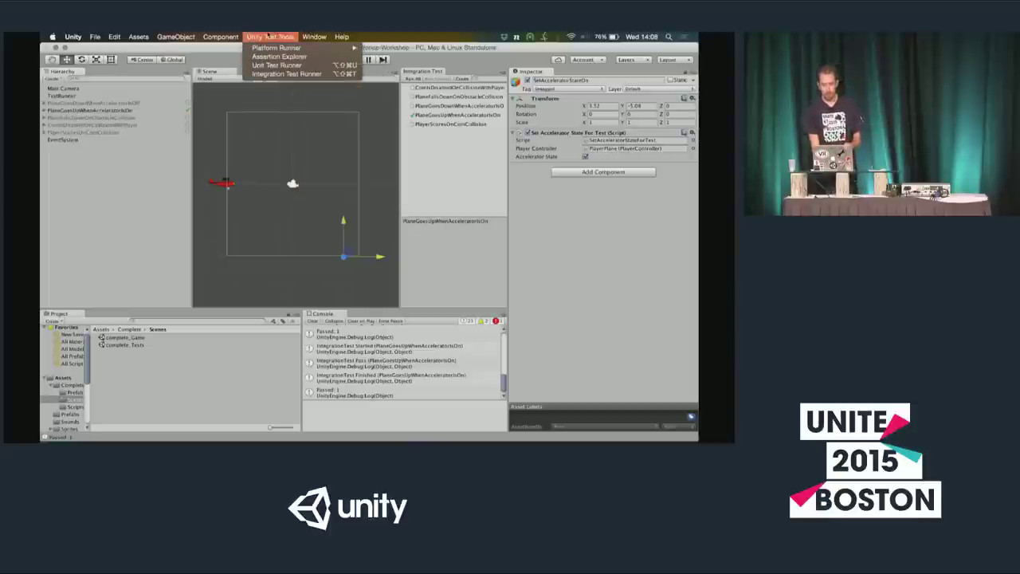
mouse_move(329, 53)
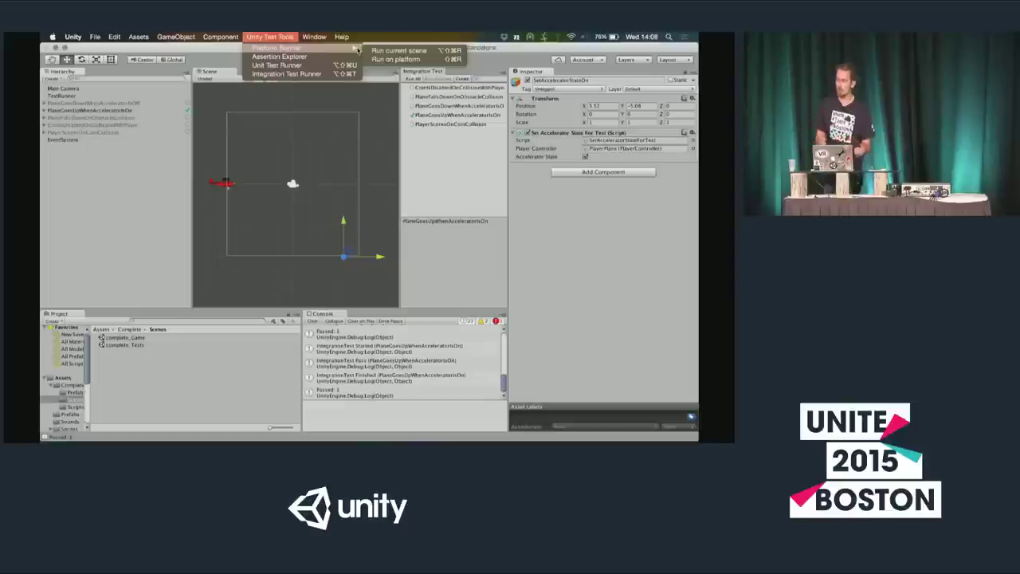
left_click(418, 61)
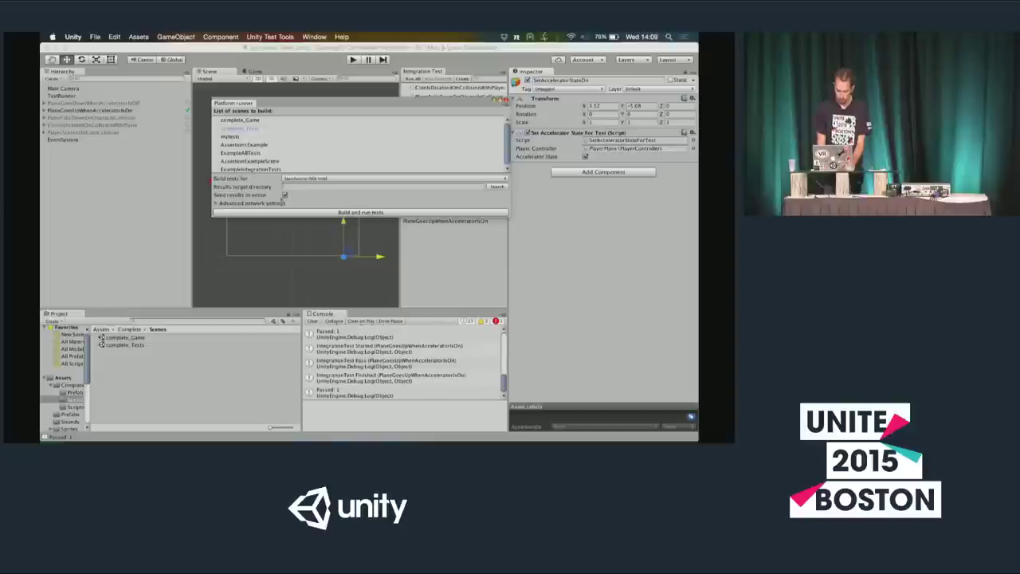
left_click(283, 212)
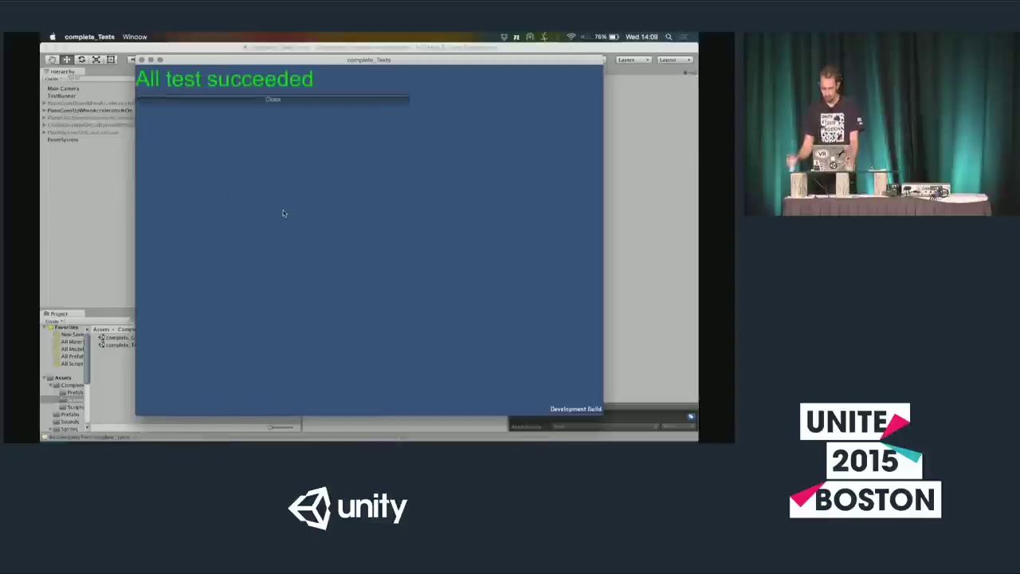
left_click(212, 100)
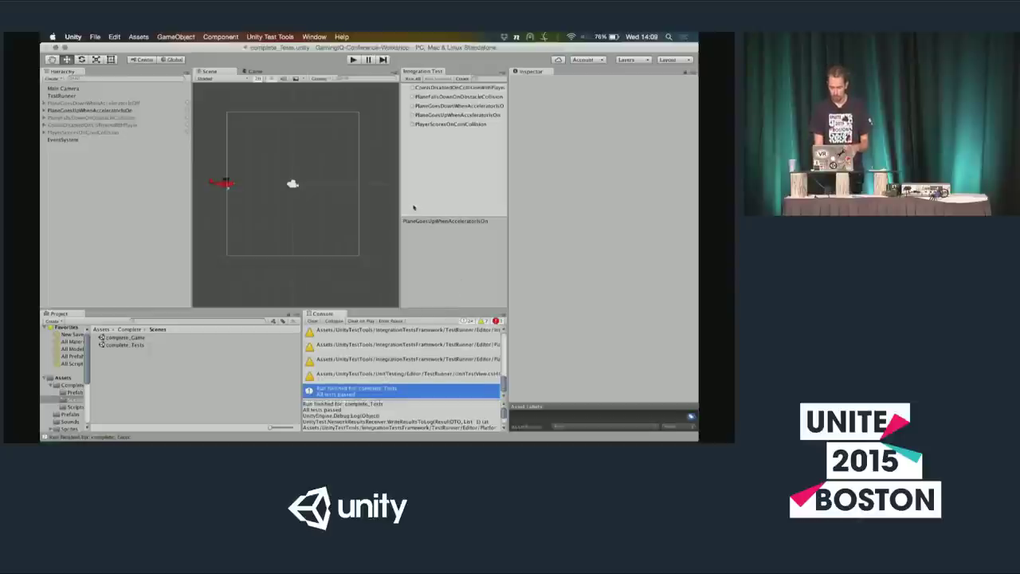
Widen the Integration Test panel, narrow the Inspector, and open the Assertion Explorer to list the scene's assertions
left_click_drag(400, 191, 386, 190)
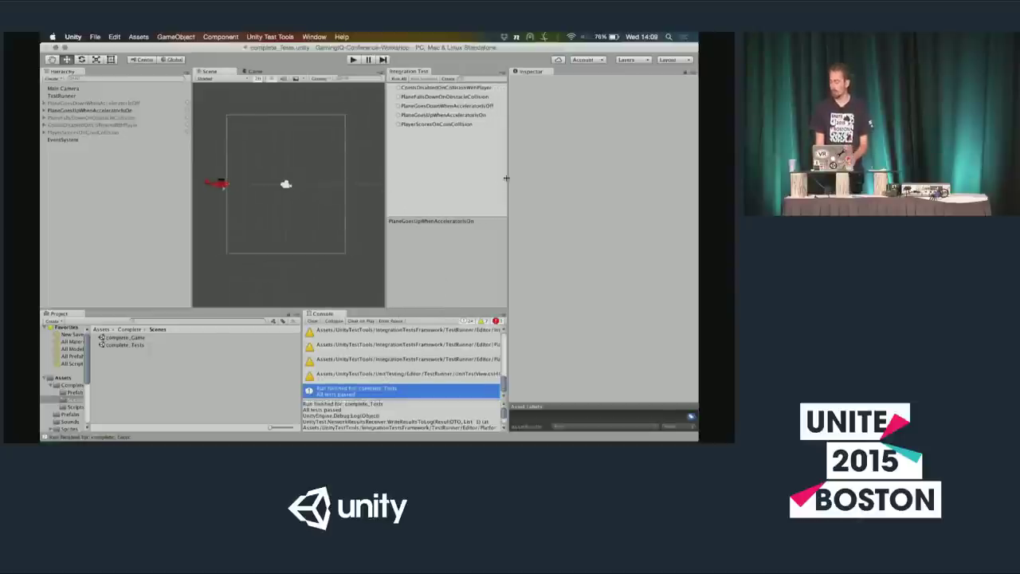
left_click_drag(507, 162, 610, 164)
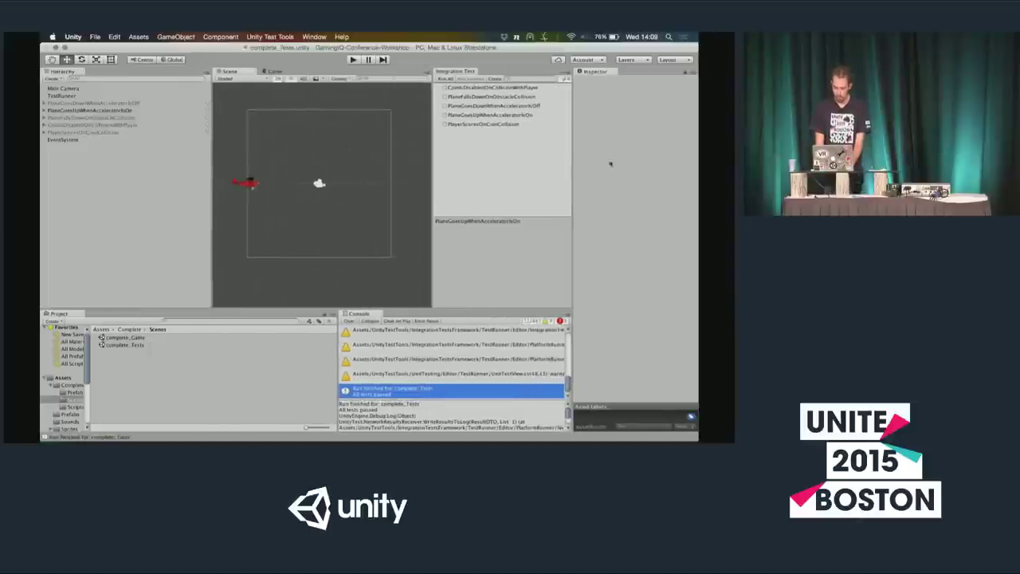
left_click(286, 36)
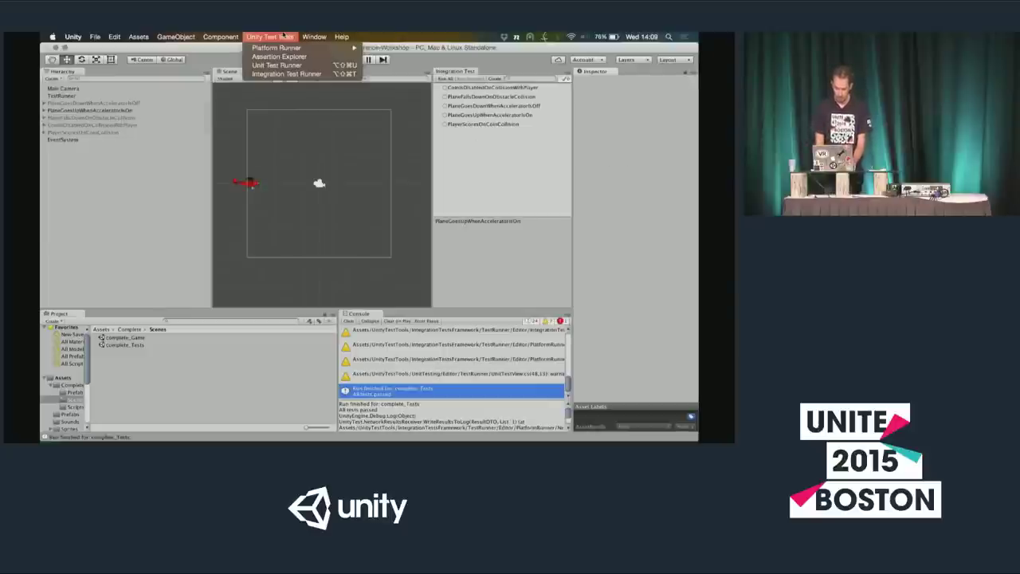
left_click(278, 56)
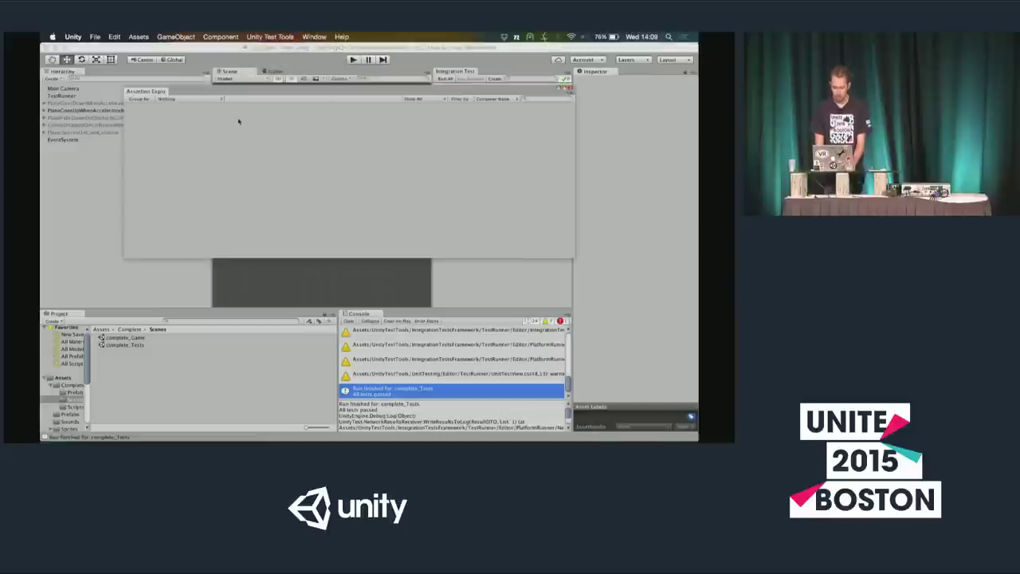
left_click_drag(233, 86, 269, 80)
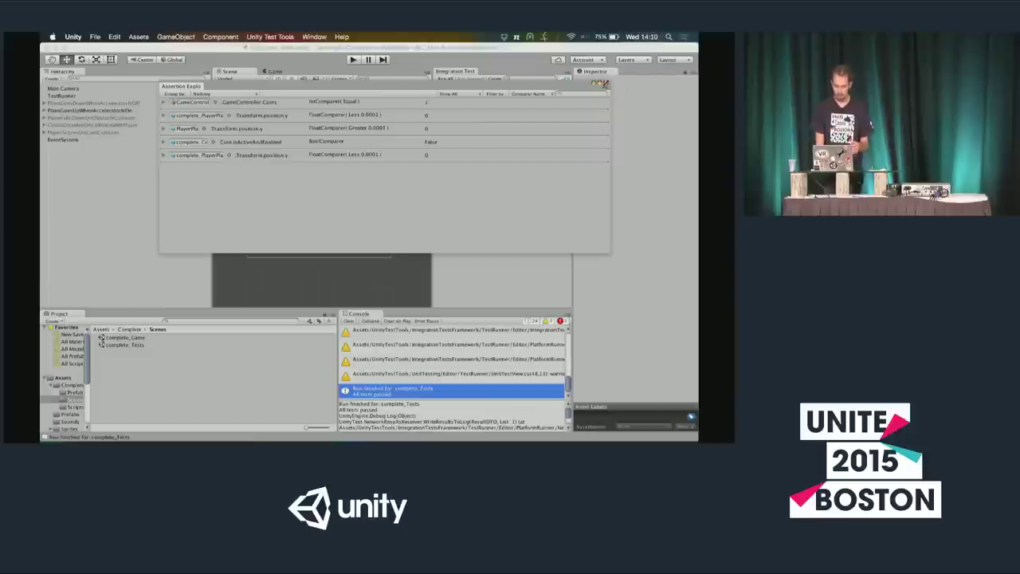
Close the Assertion Explorer, search the project assets for the DynamicIntegrationTest script and open it in MonoDevelop
left_click(605, 83)
left_click(270, 37)
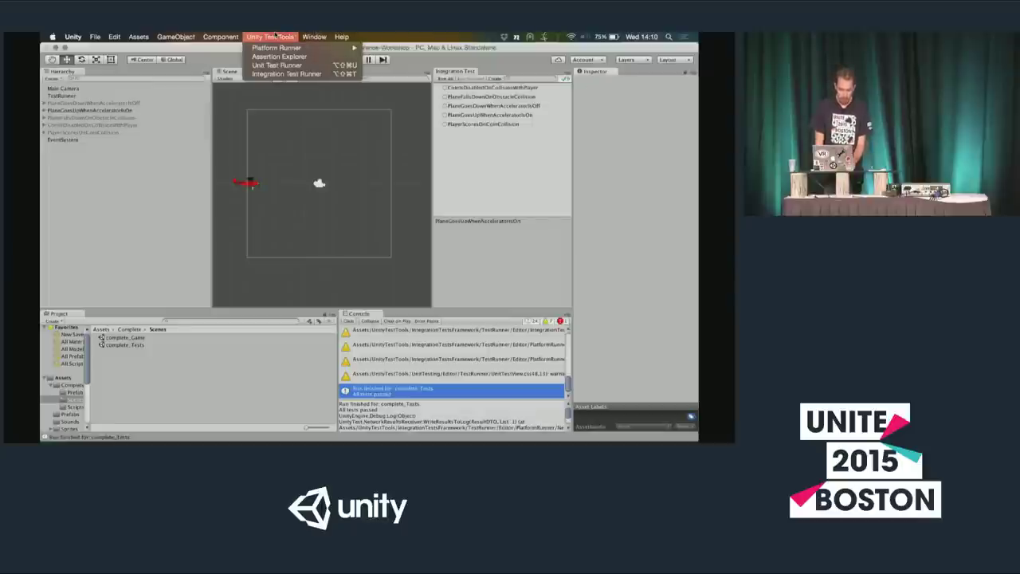
left_click(275, 36)
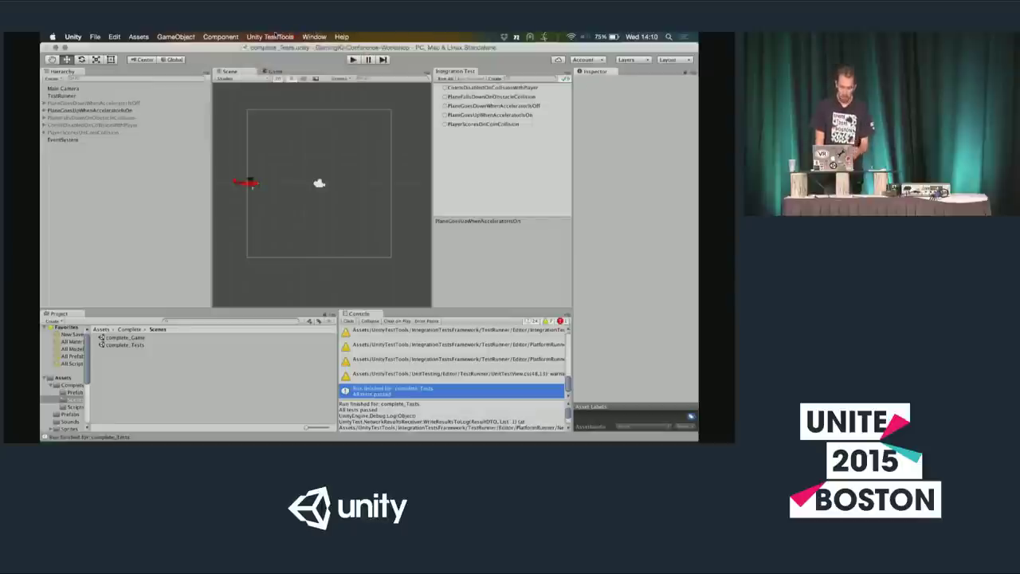
left_click(184, 321)
type("oyn")
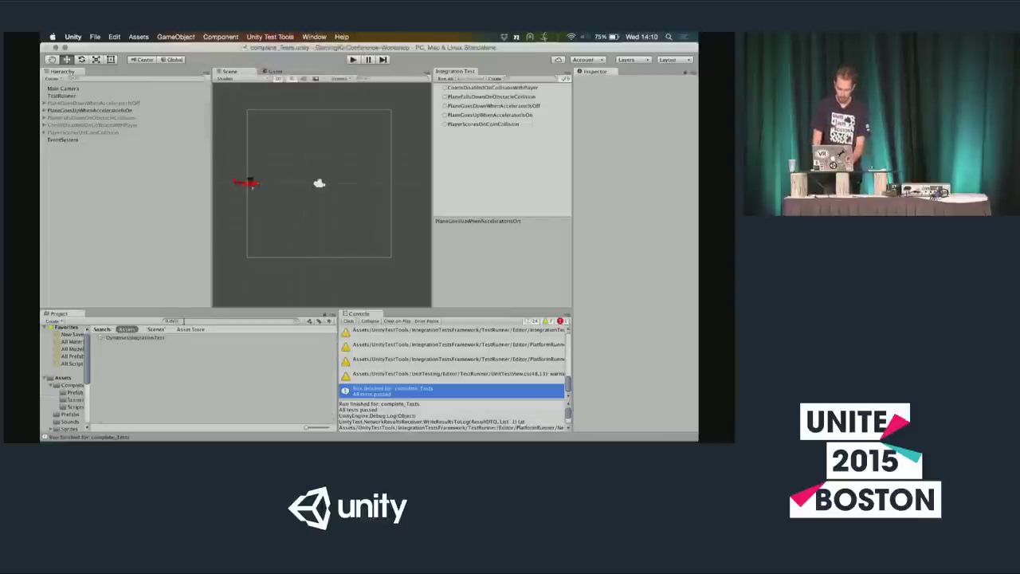
double_click(136, 338)
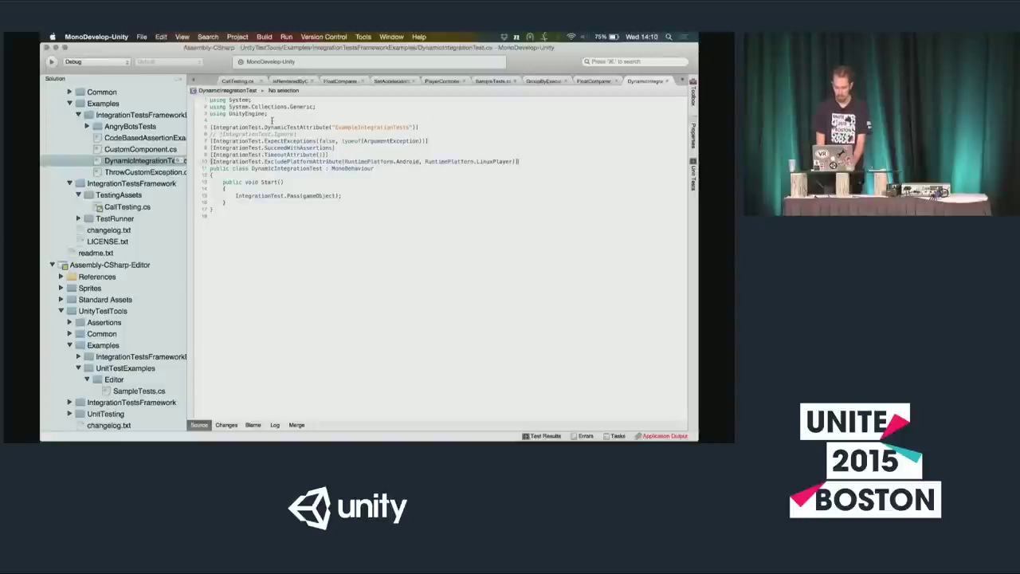
Highlight DynamicTestAttribute and its ExampleIntegrationTests argument in the script to examine how the test is attached to a scene
left_click(412, 121)
left_click_drag(264, 128, 329, 128)
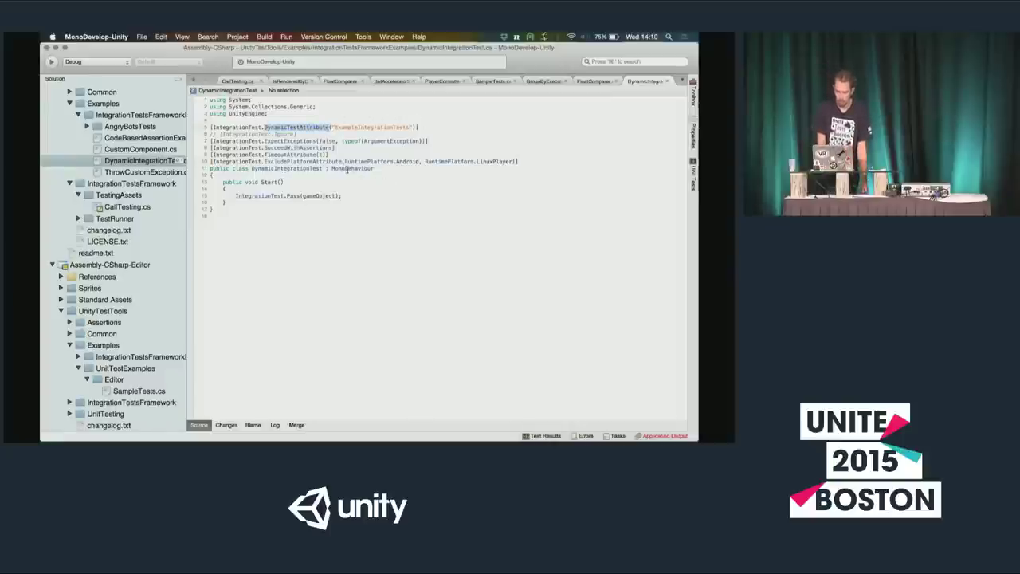
left_click(361, 127)
double_click(361, 127)
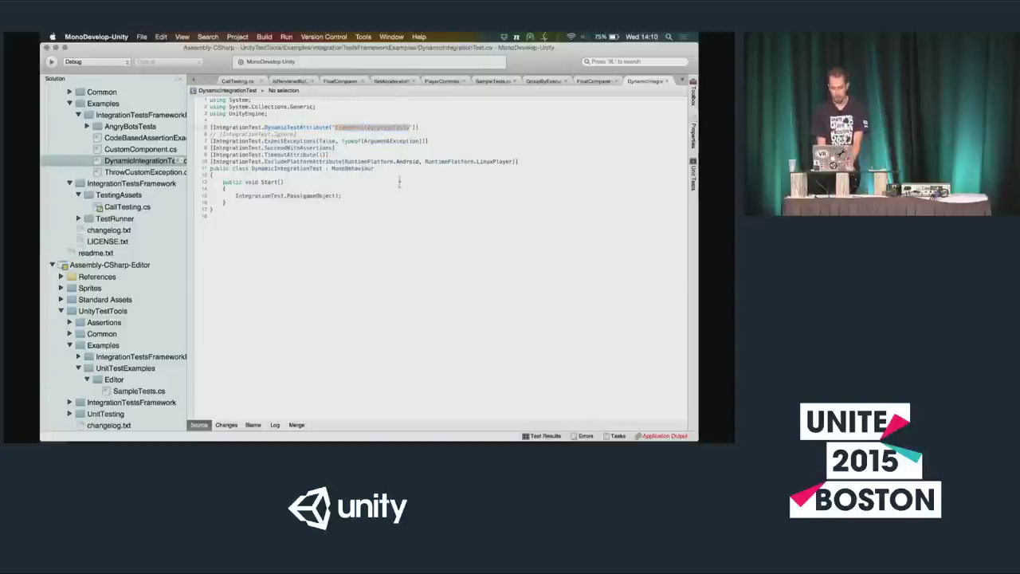
Return to Unity, open the ExampleIntegrationTests scene from the IntegrationTestsFrameworkExamples folder and widen the Integration Test panel
key("super+Tab")
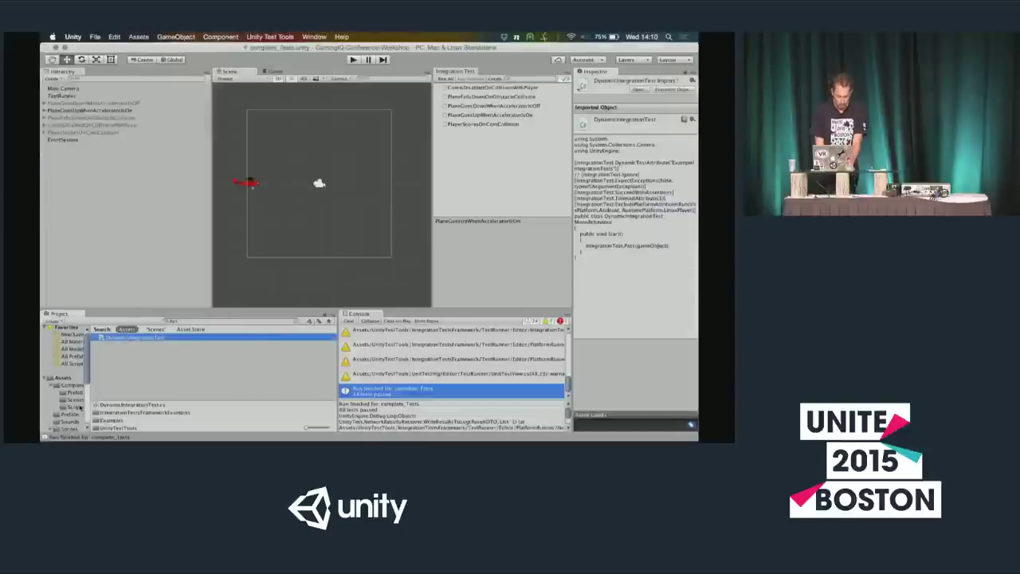
scroll(68, 383, "down", 3)
left_click(67, 385)
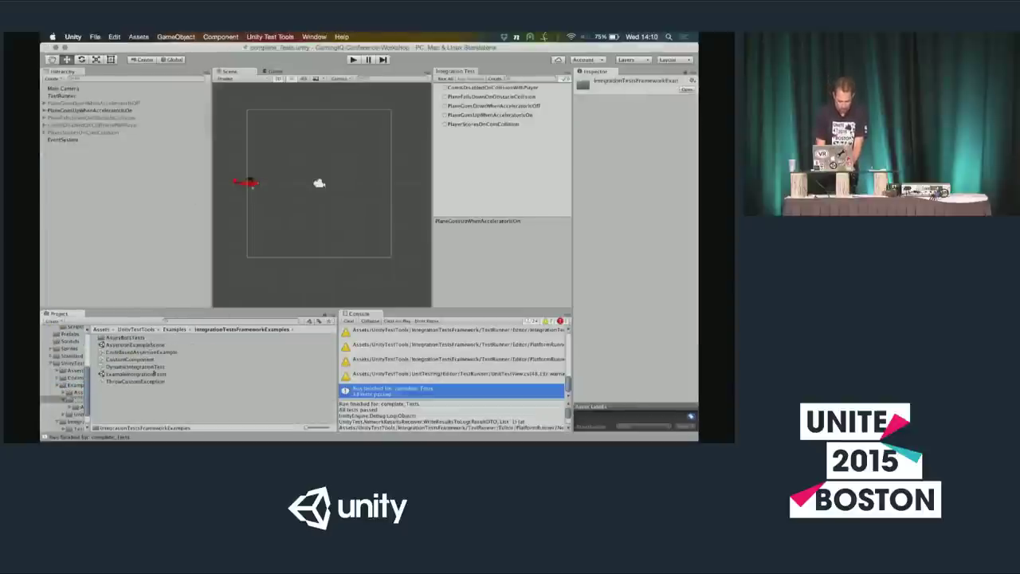
left_click(129, 375)
double_click(129, 375)
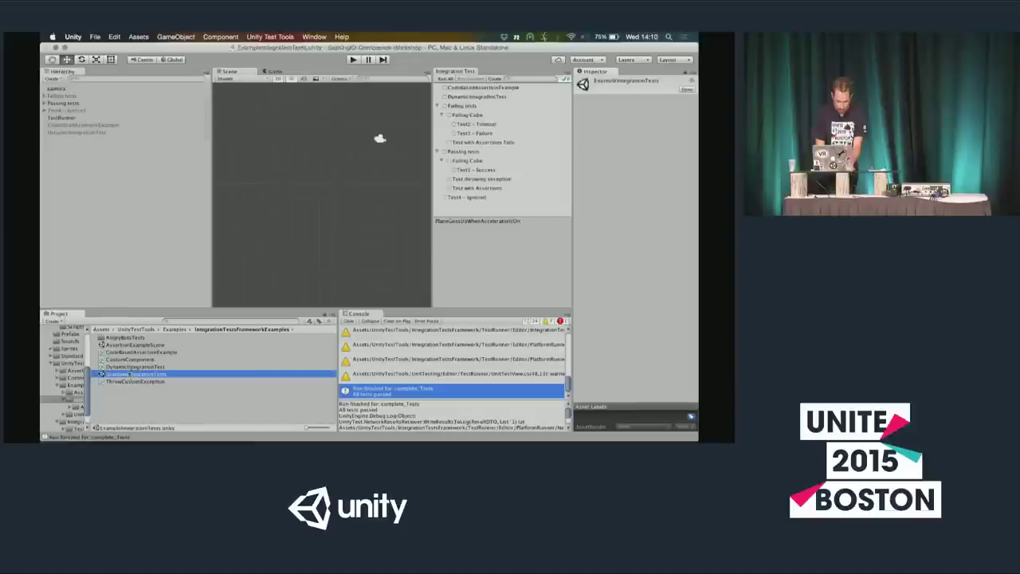
left_click_drag(432, 158, 401, 158)
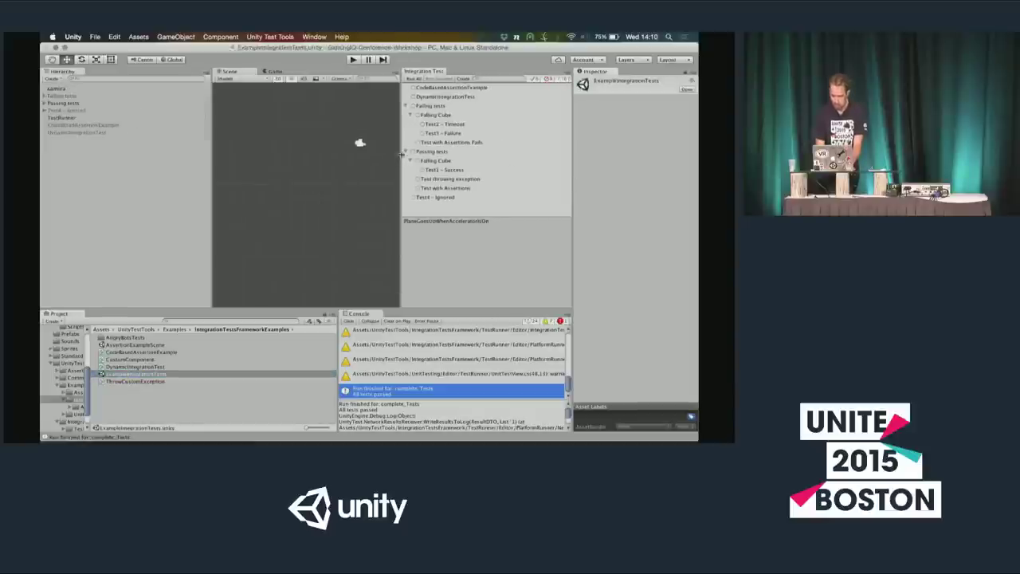
Select the DynamicIntegrationTest test and compare its Test Component settings in Unity with the script's attributes in MonoDevelop
left_click(443, 96)
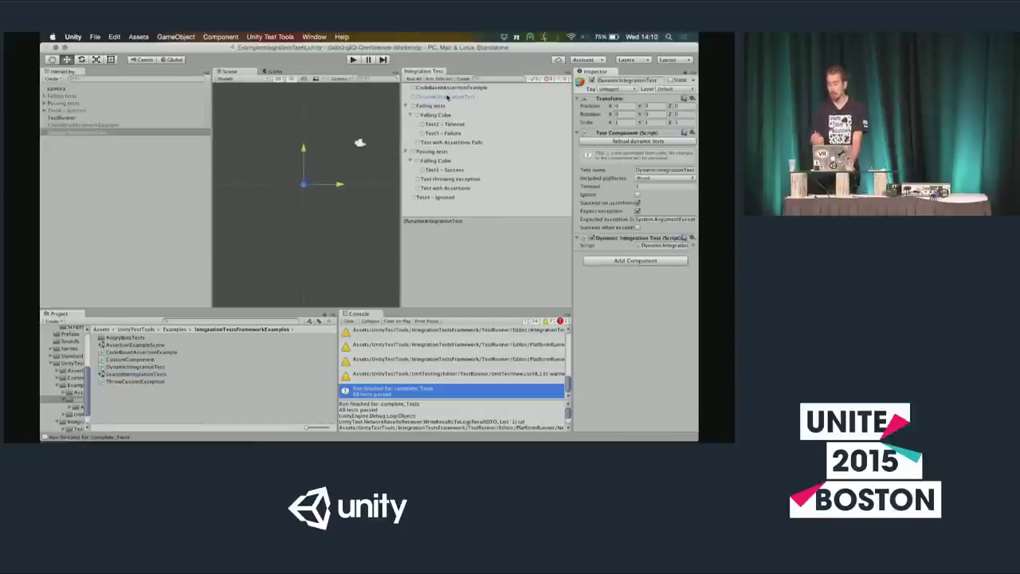
double_click(447, 96)
key("super+Tab")
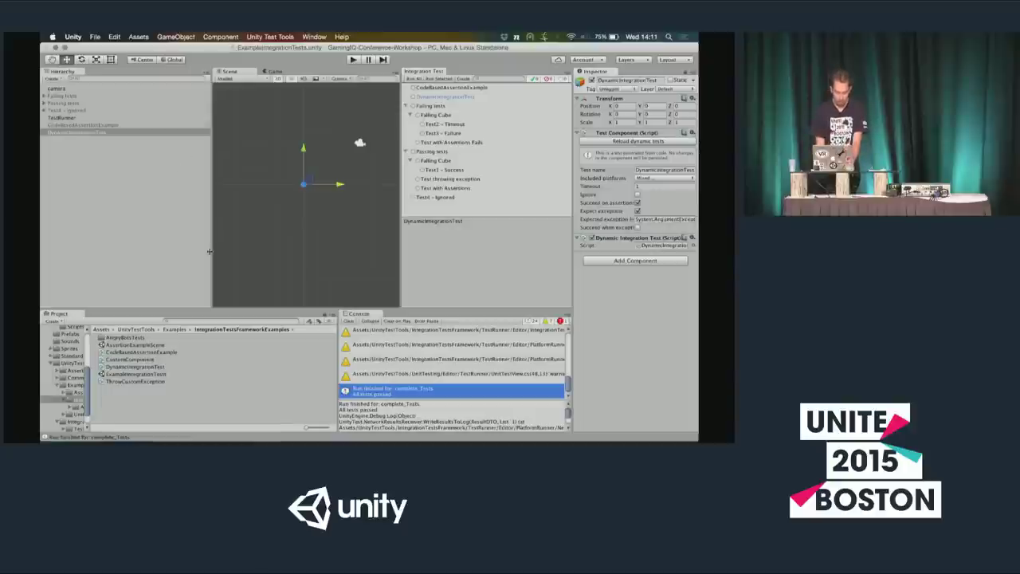
key("super+Tab")
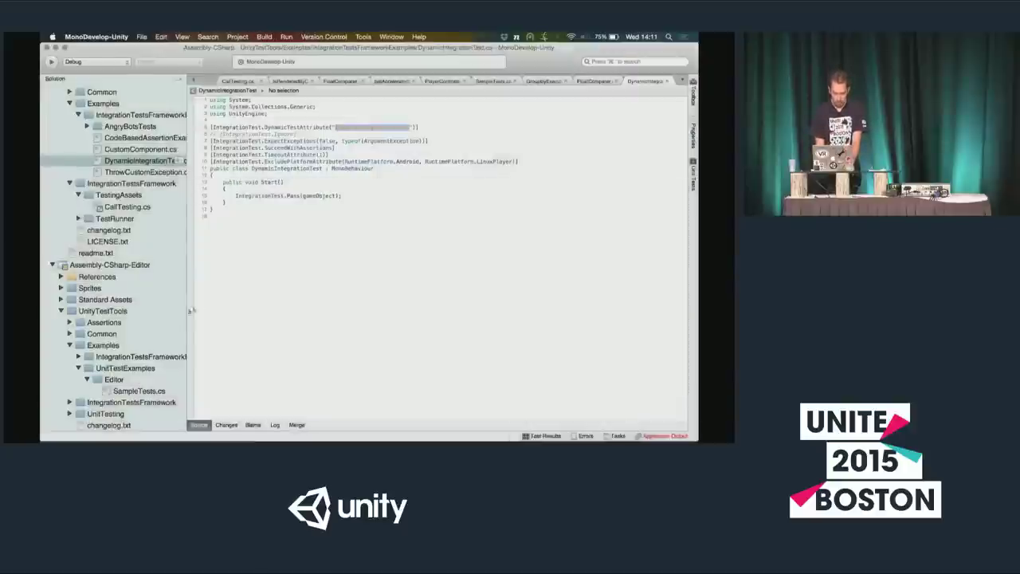
key("super+Tab")
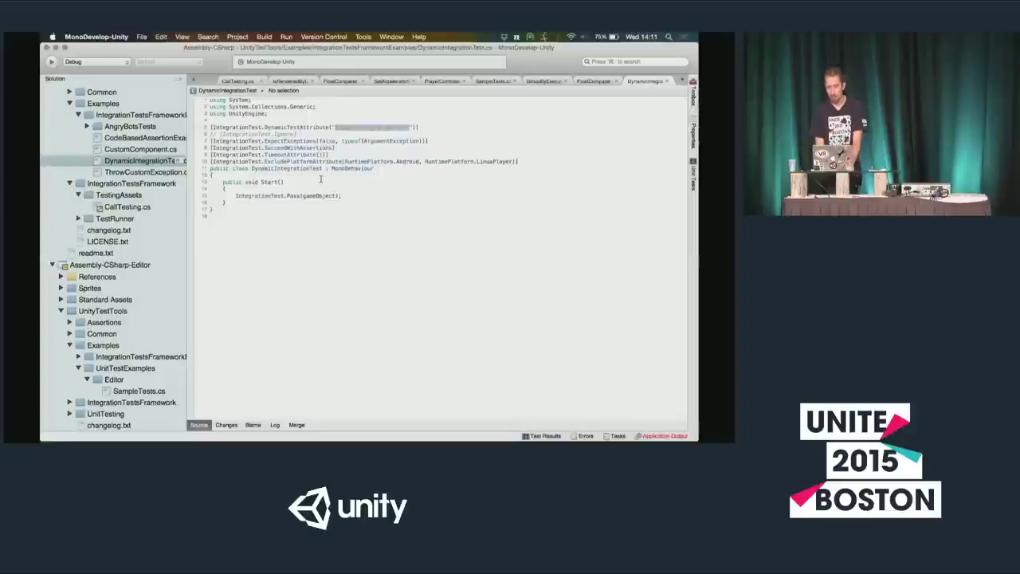
key("super+Tab")
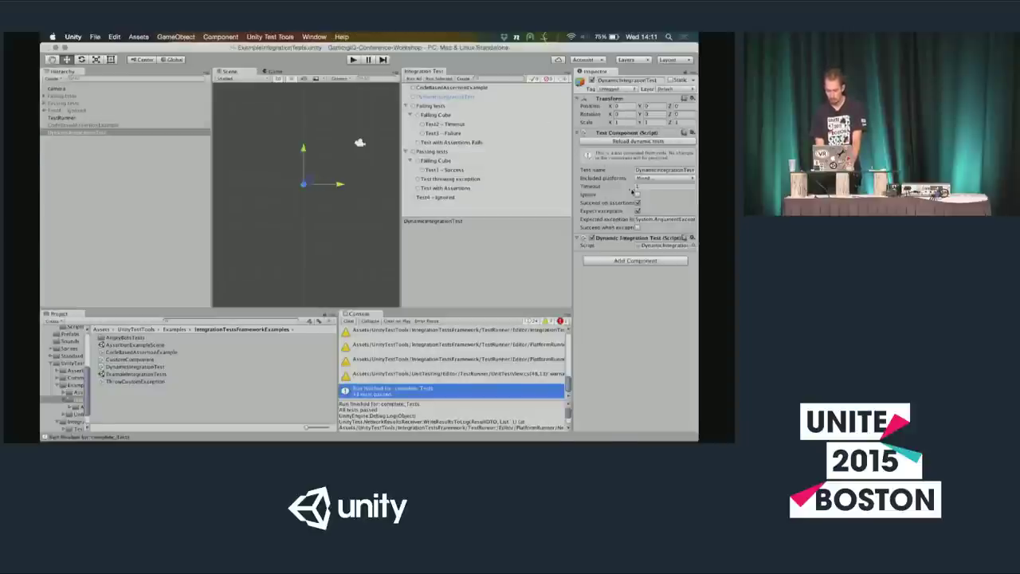
key("super+Tab")
key("super+Tab")
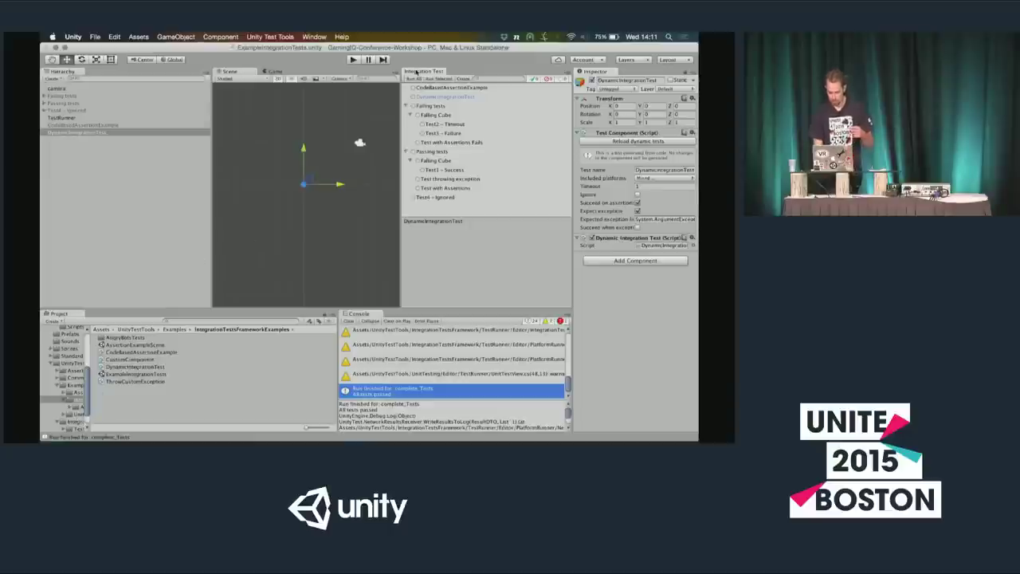
Open the Unit Test Runner, dock it between the Scene view and the Integration Test panel, and widen it
left_click(287, 37)
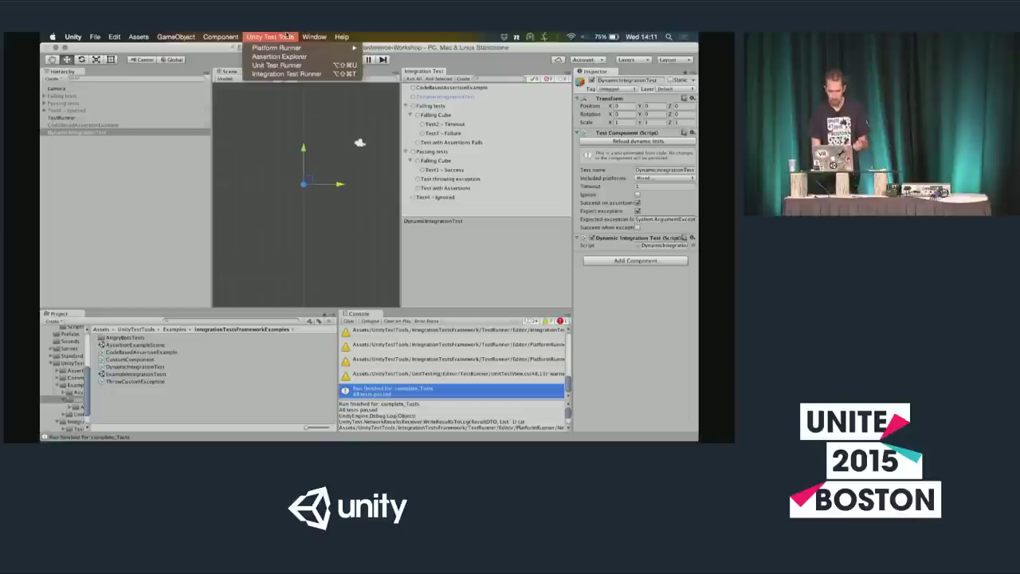
left_click(281, 65)
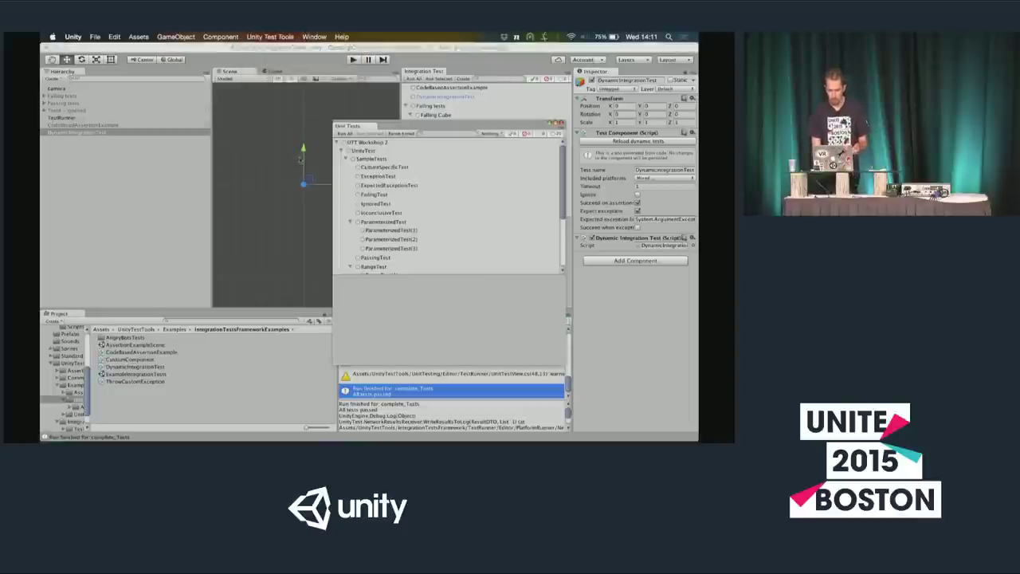
left_click_drag(367, 128, 318, 151)
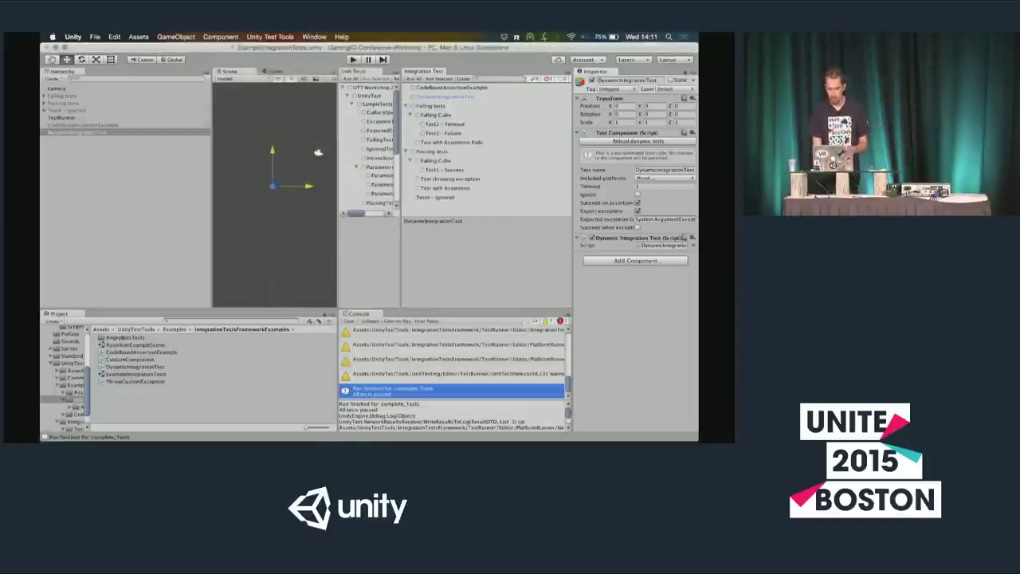
left_click_drag(441, 120, 492, 124)
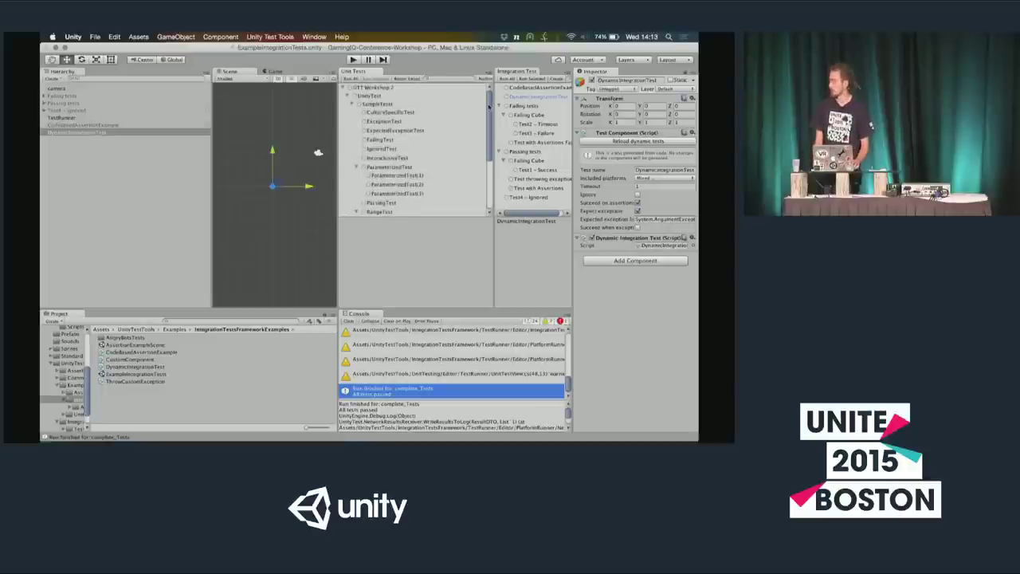
Collapse the ParameterizedTest, RangeTest and SquareRootDefinition groups in the unit test list
left_click(357, 168)
left_click(357, 184)
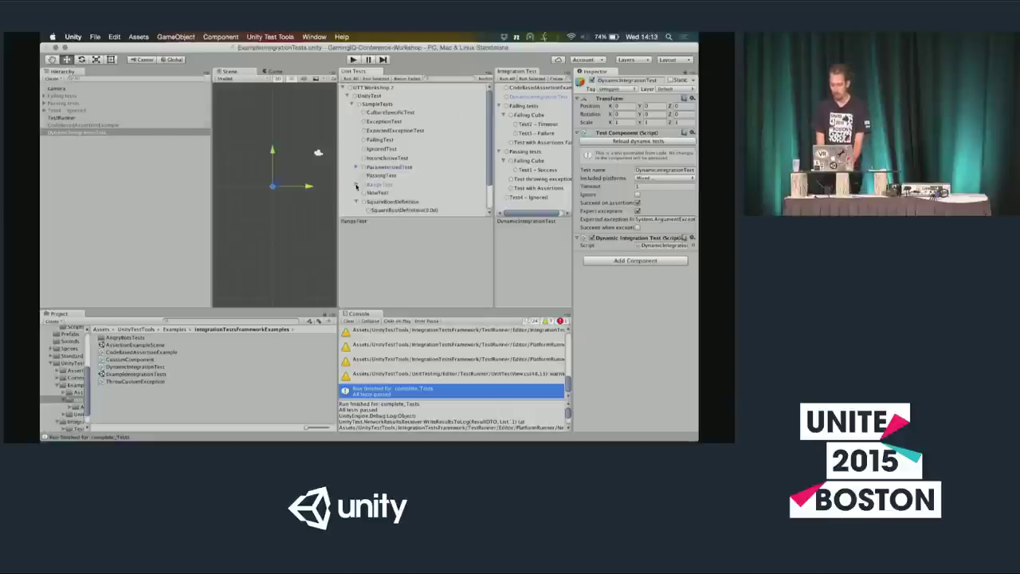
left_click(357, 202)
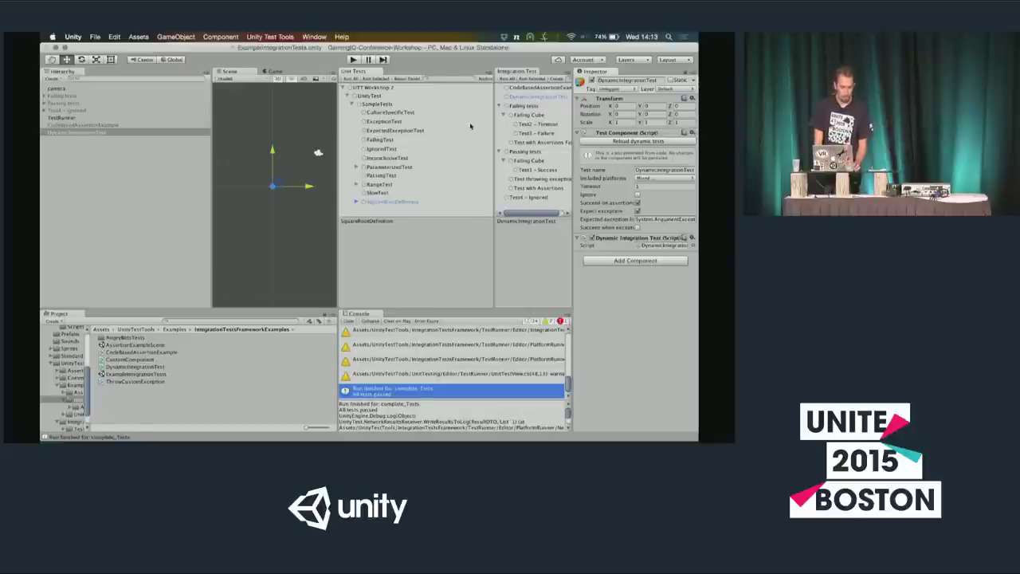
Switch to Keynote and play the slideshow from the Contact Information slide
key("super+Tab")
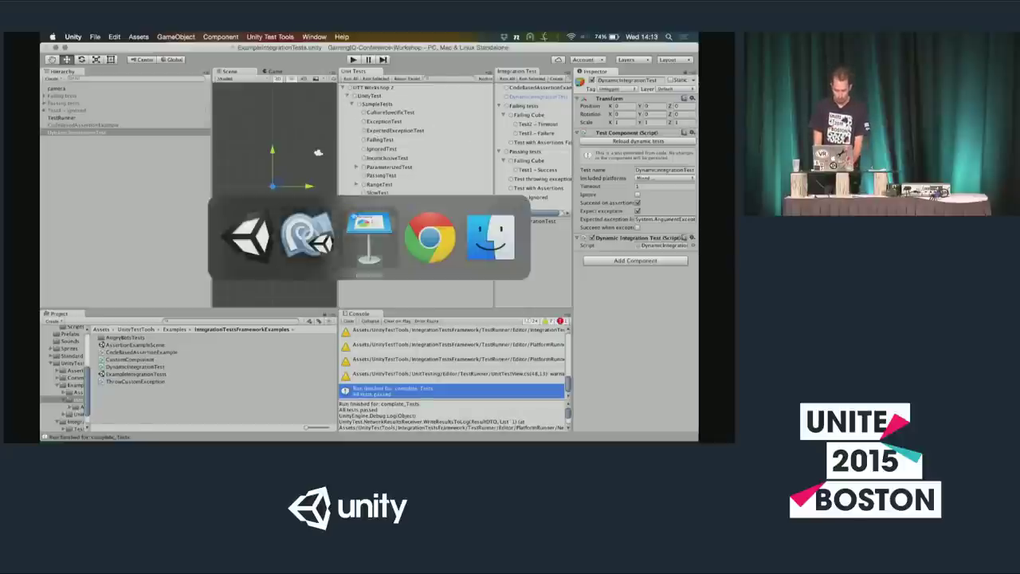
left_click(358, 242)
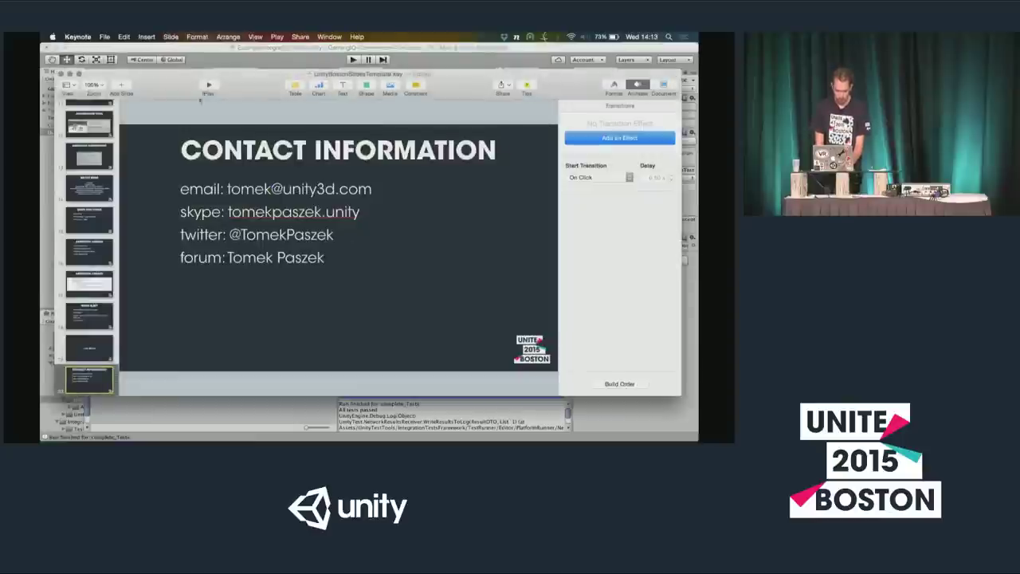
left_click(209, 84)
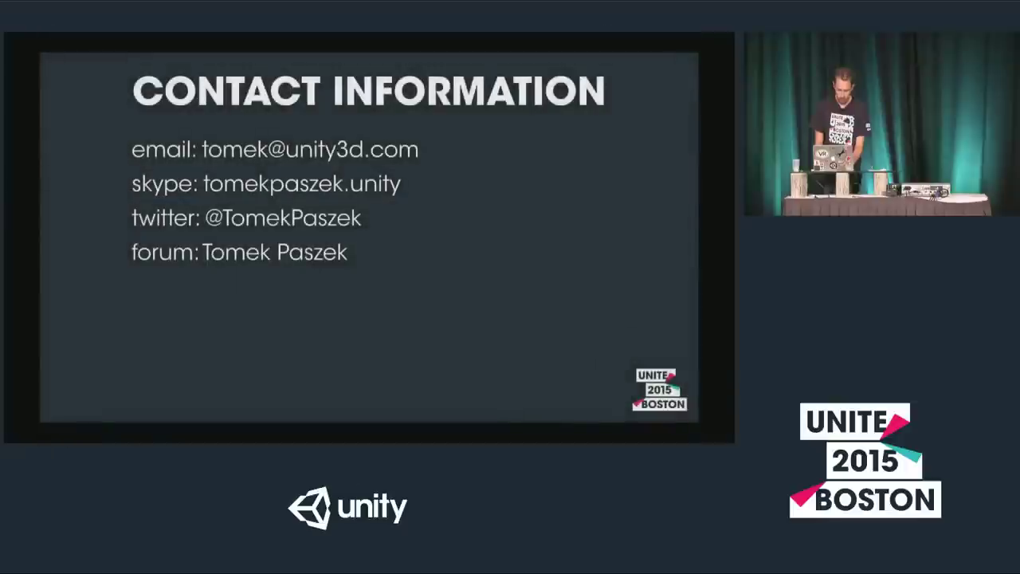